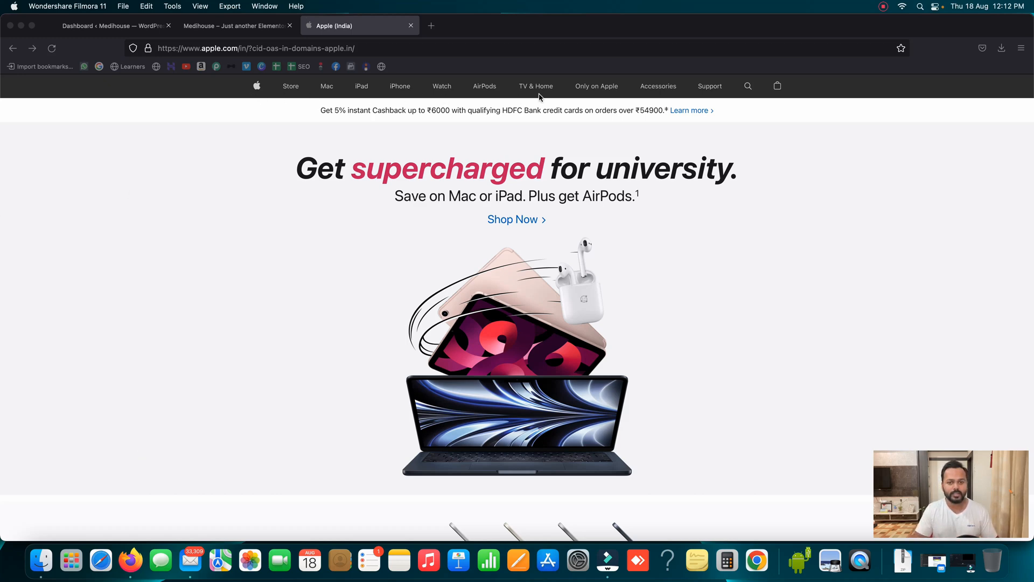
Step: Examine the sticky header on the Apple India homepage while moving through the page, and return to the Medihouse WordPress dashboard
{"action": "left_click", "coordinate": [174, 99]}
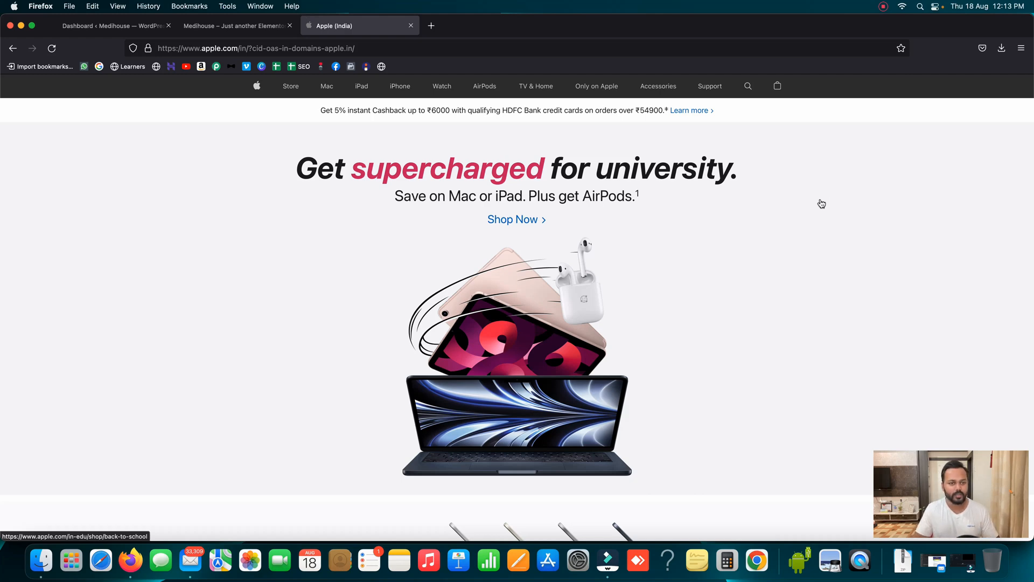
{"action": "scroll", "coordinate": [747, 276], "scroll_direction": "down", "scroll_amount": 3}
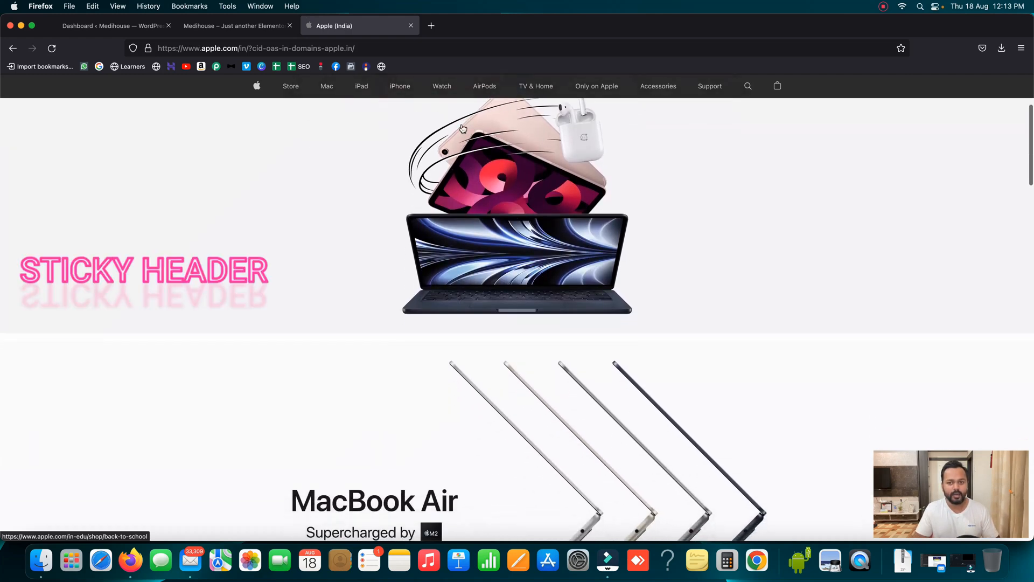
{"action": "scroll", "coordinate": [238, 179], "scroll_direction": "down", "scroll_amount": 3}
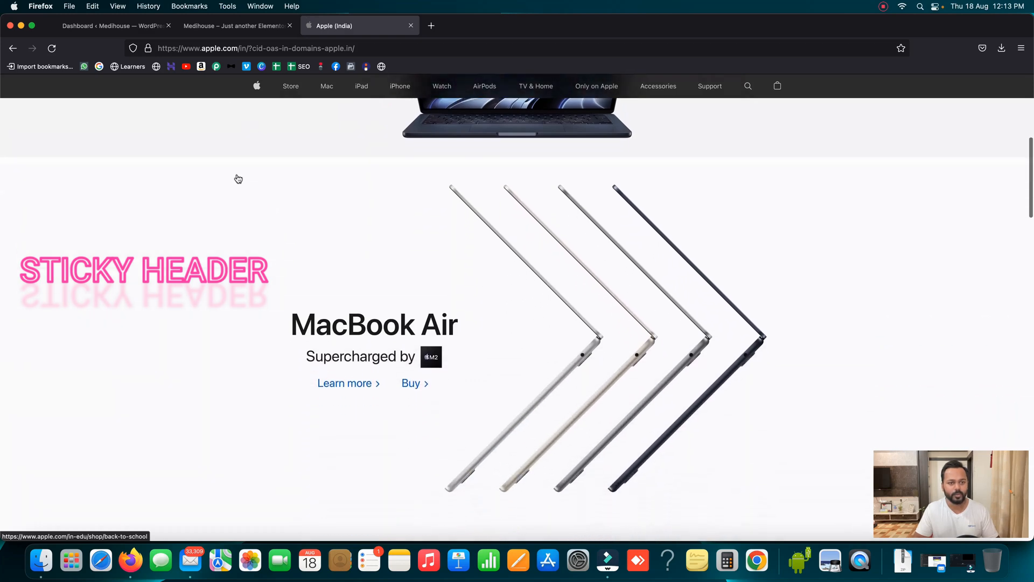
{"action": "scroll", "coordinate": [238, 179], "scroll_direction": "down", "scroll_amount": 2}
{"action": "scroll", "coordinate": [238, 179], "scroll_direction": "up", "scroll_amount": 8}
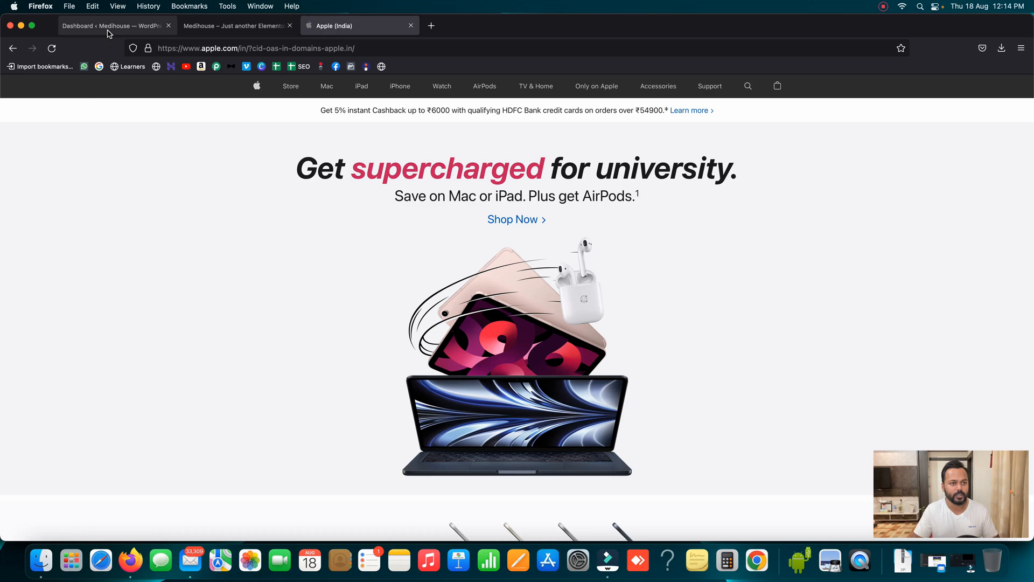
{"action": "left_click", "coordinate": [108, 30]}
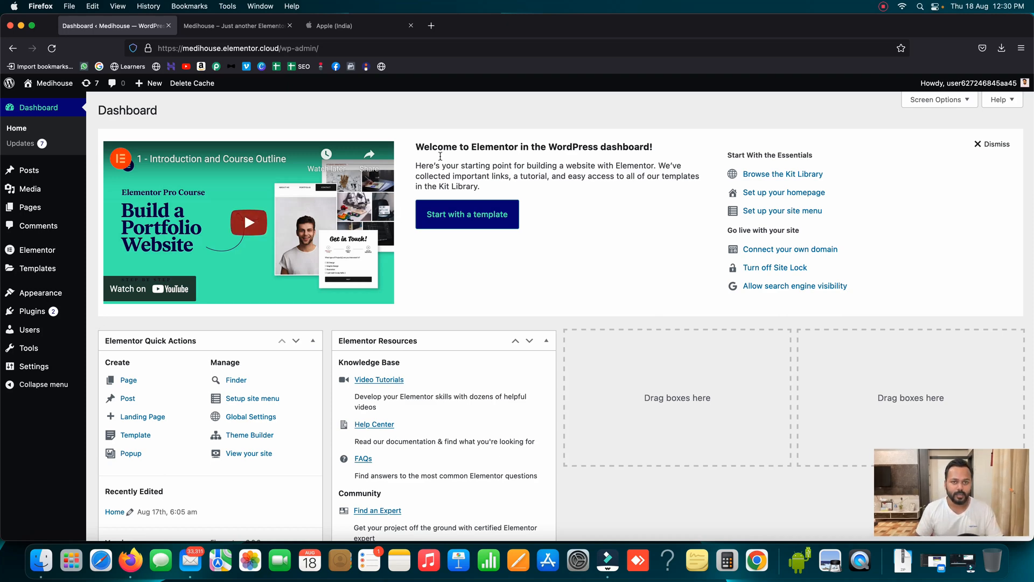
Step: Find the Elementor Pro Page Builder product on wpscratch.com in a new tab by searching for "elementor"
{"action": "left_click", "coordinate": [431, 25]}
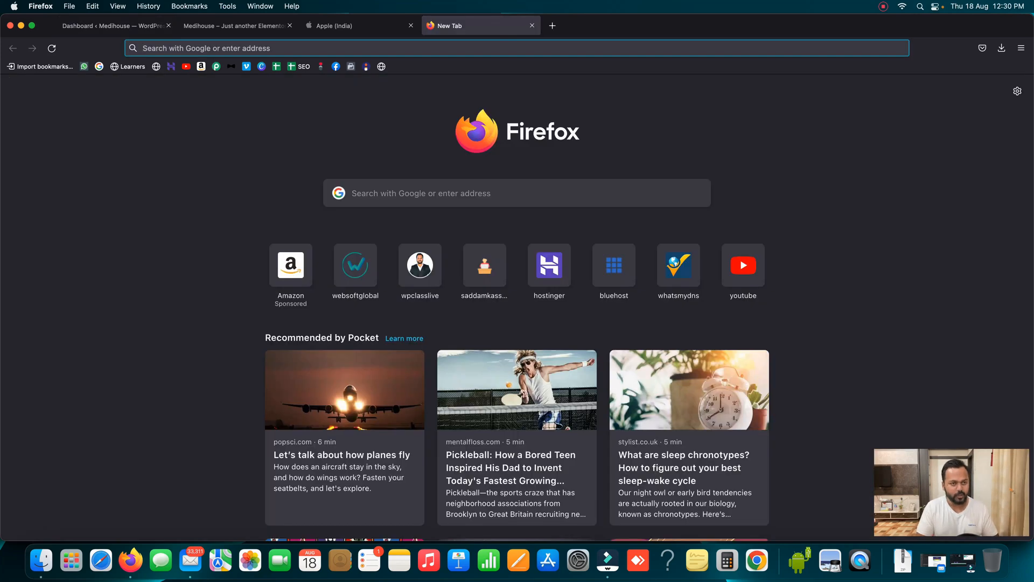
{"action": "type", "text": "wpscratch.com"}
{"action": "key", "text": "Return"}
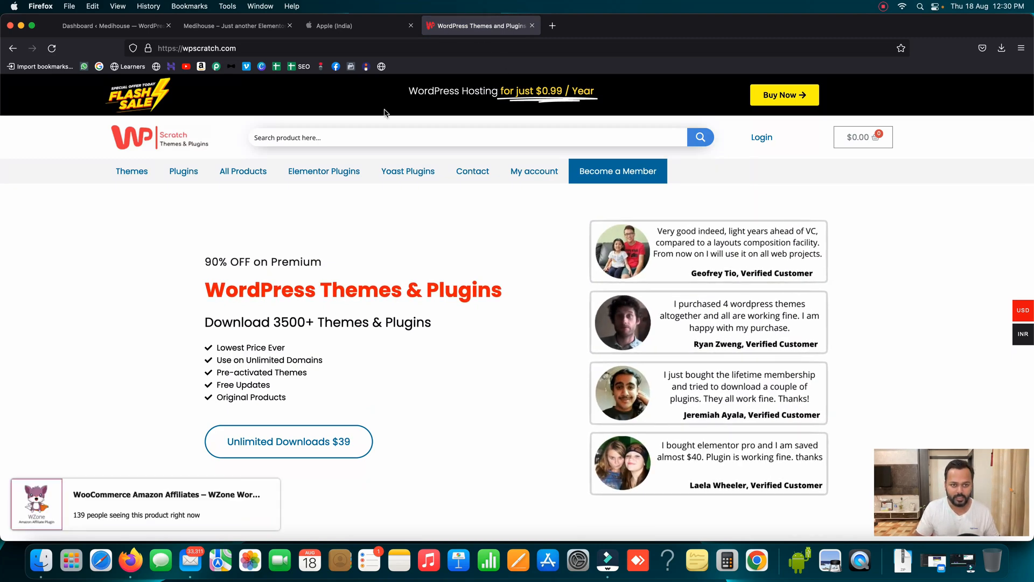
{"action": "left_click", "coordinate": [346, 138]}
{"action": "type", "text": "elementor"}
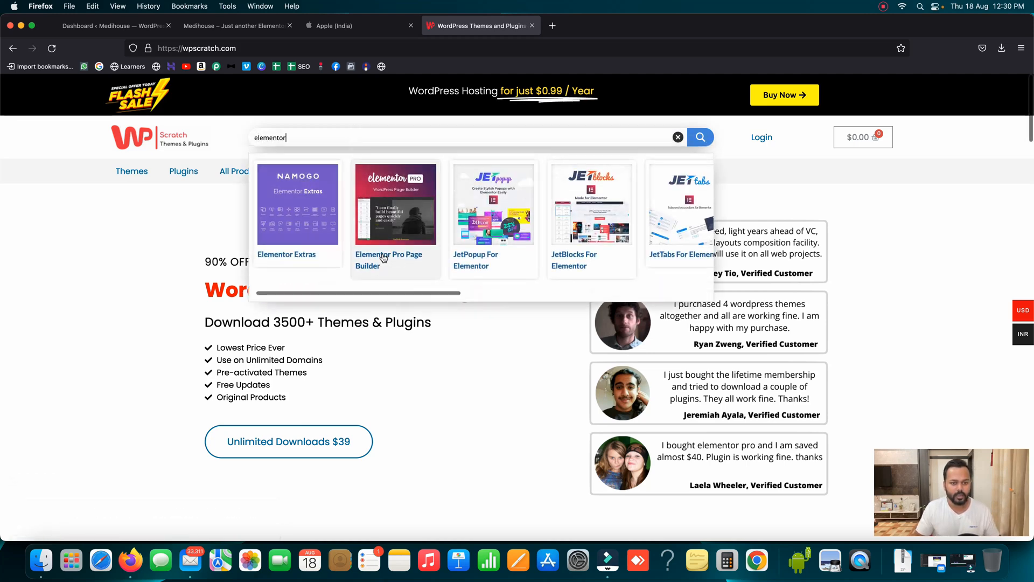
{"action": "left_click", "coordinate": [394, 261]}
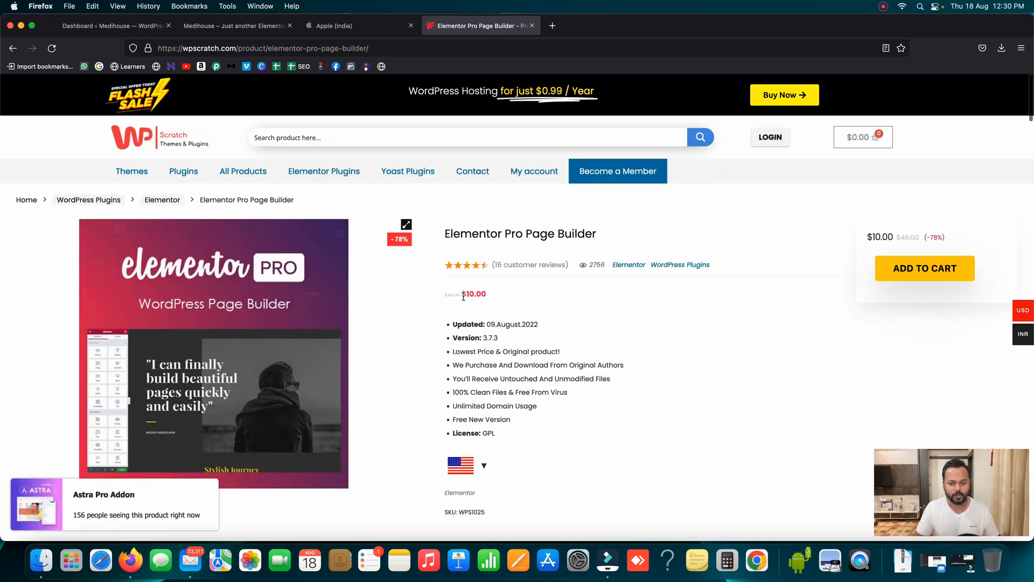
Step: Check the Elementor Pro product's price in US dollars and Indian rupees and its version, and close the product tab
{"action": "left_click_drag", "start_coordinate": [462, 295], "coordinate": [503, 300]}
{"action": "scroll", "coordinate": [529, 305], "scroll_direction": "down", "scroll_amount": 3}
{"action": "left_click", "coordinate": [462, 358]}
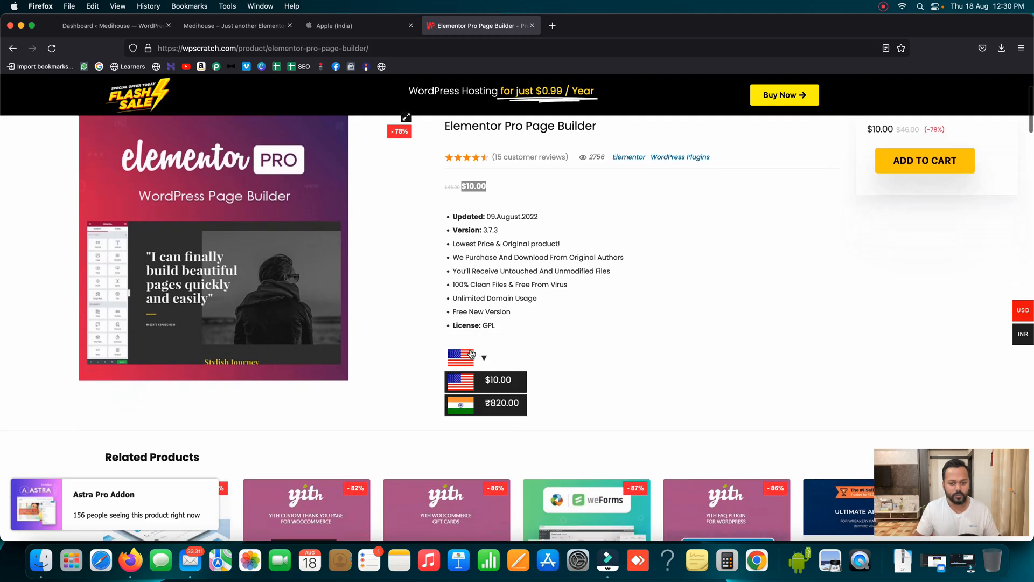
{"action": "left_click", "coordinate": [483, 403]}
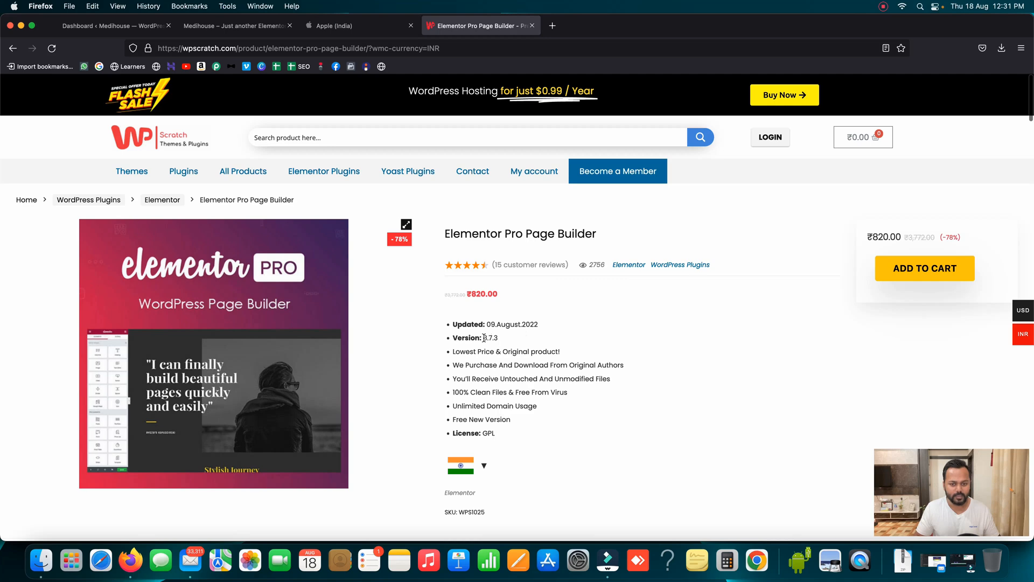
{"action": "left_click_drag", "start_coordinate": [483, 338], "coordinate": [498, 339]}
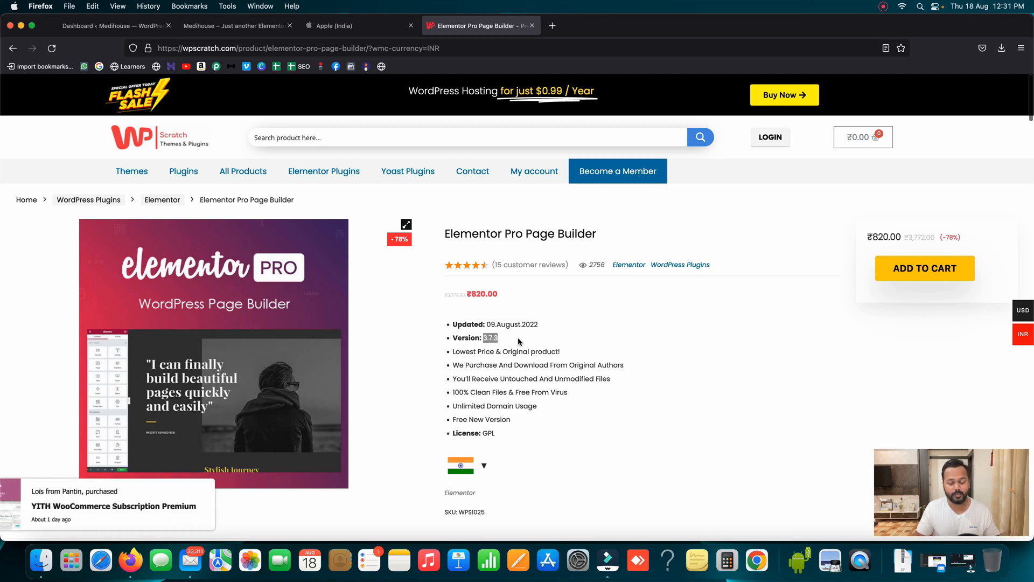
{"action": "left_click", "coordinate": [519, 341]}
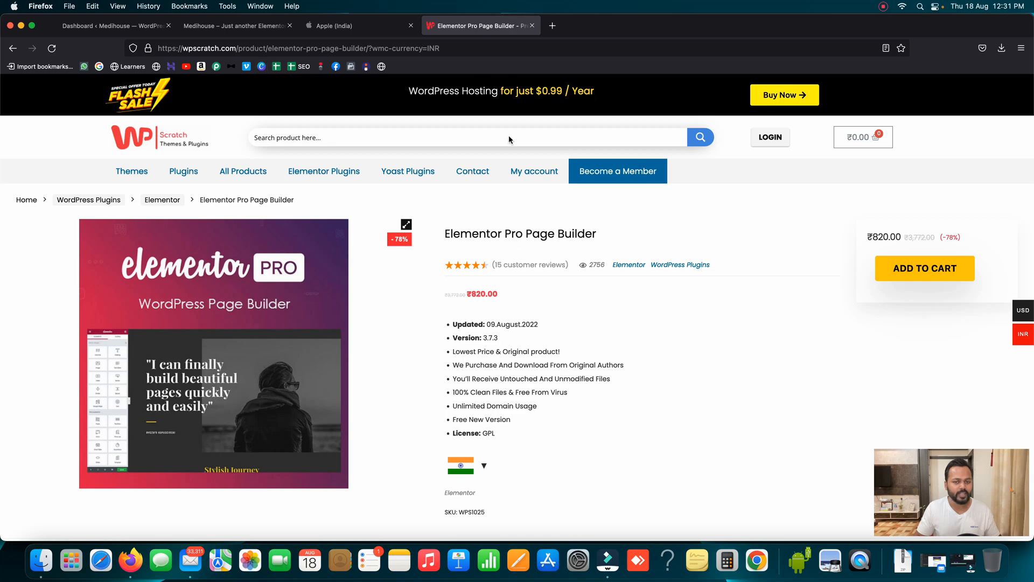
{"action": "left_click", "coordinate": [532, 26]}
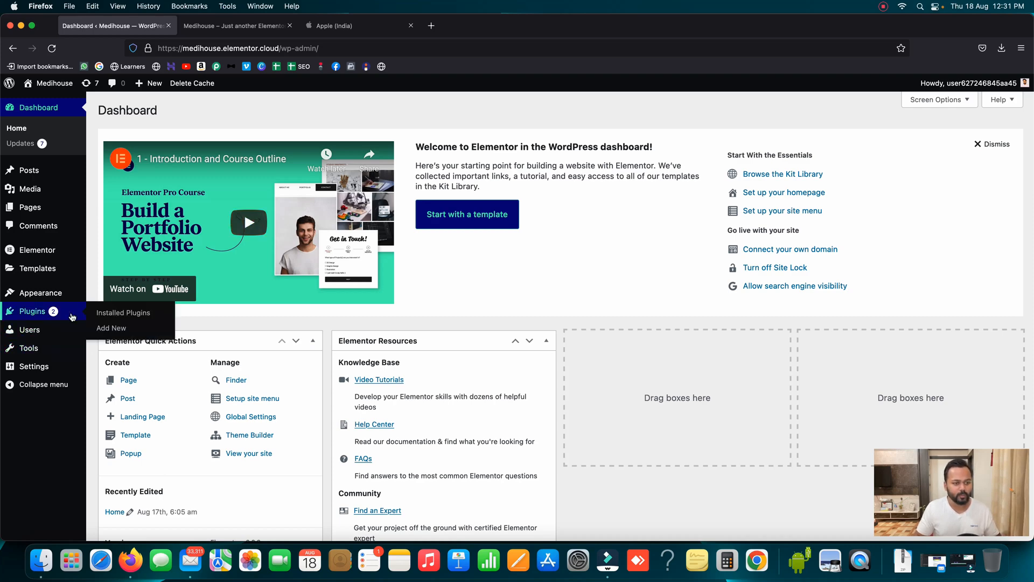
Step: Update the Elementor plugin to version 3.7.1 from the site's installed plugins
{"action": "left_click", "coordinate": [98, 314]}
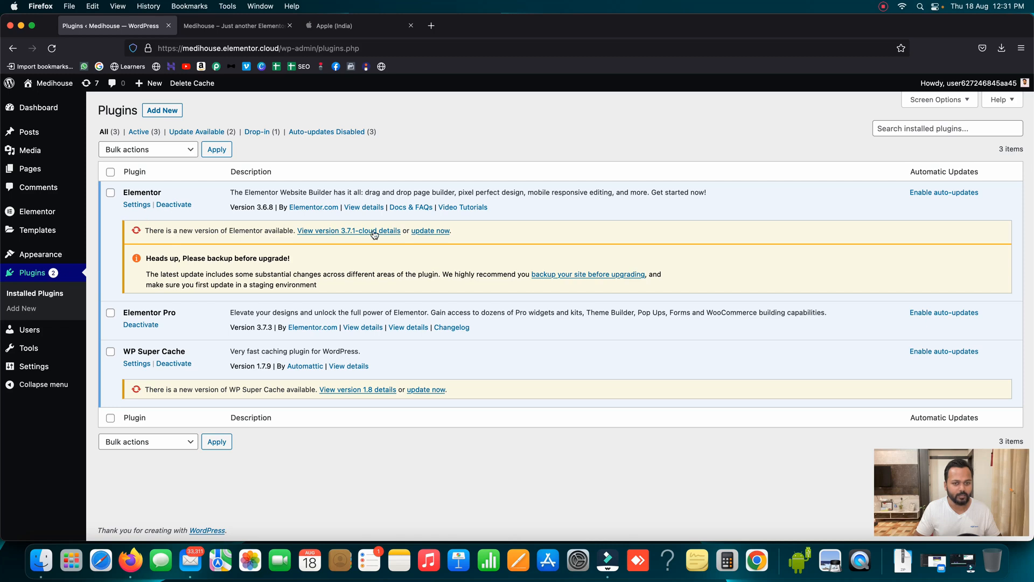
{"action": "left_click", "coordinate": [430, 231]}
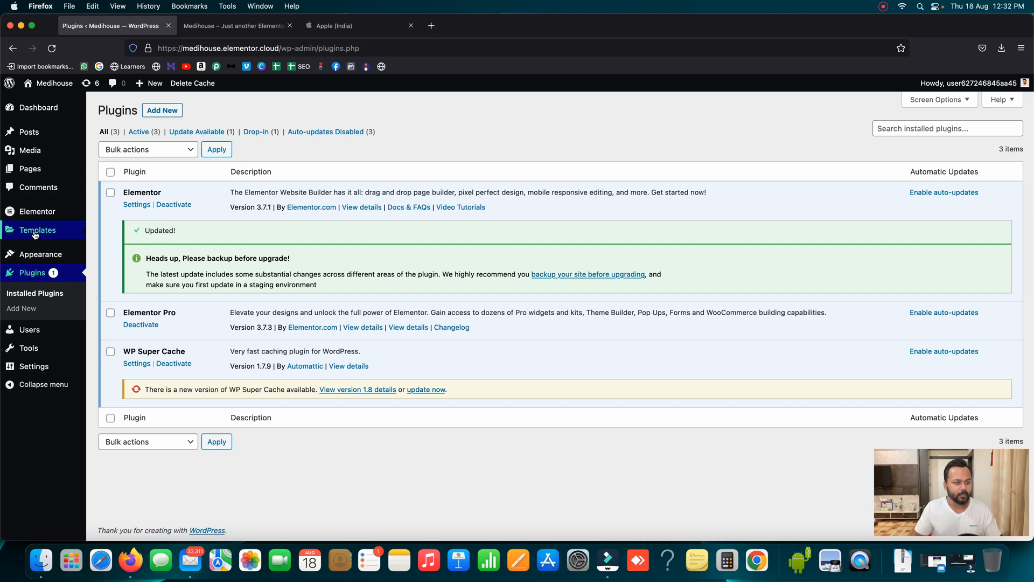
Step: Create a new header template in the Theme Builder and dismiss the block library to start from a blank layout
{"action": "mouse_move", "coordinate": [36, 233]}
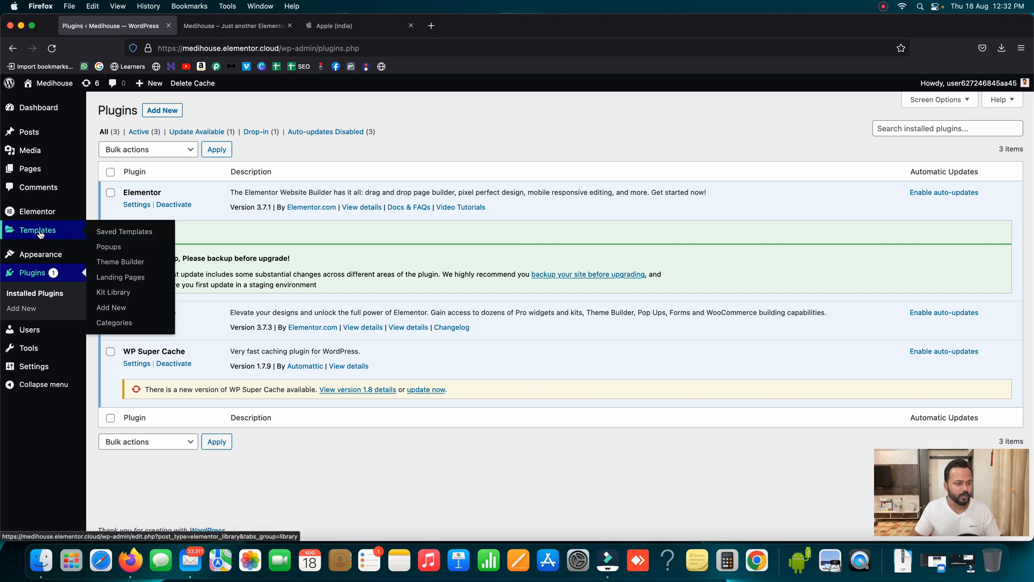
{"action": "left_click", "coordinate": [124, 264]}
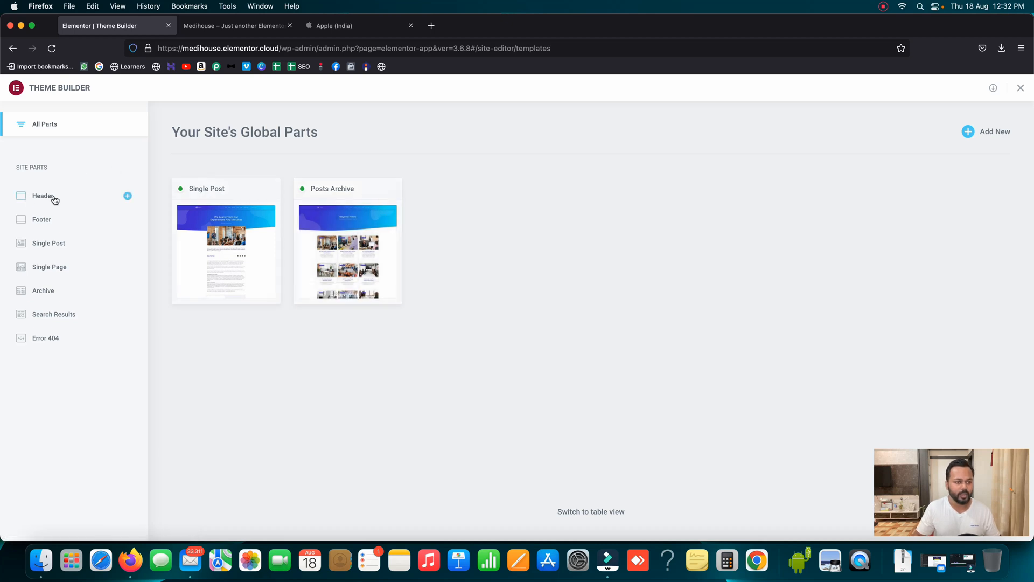
{"action": "left_click", "coordinate": [127, 196]}
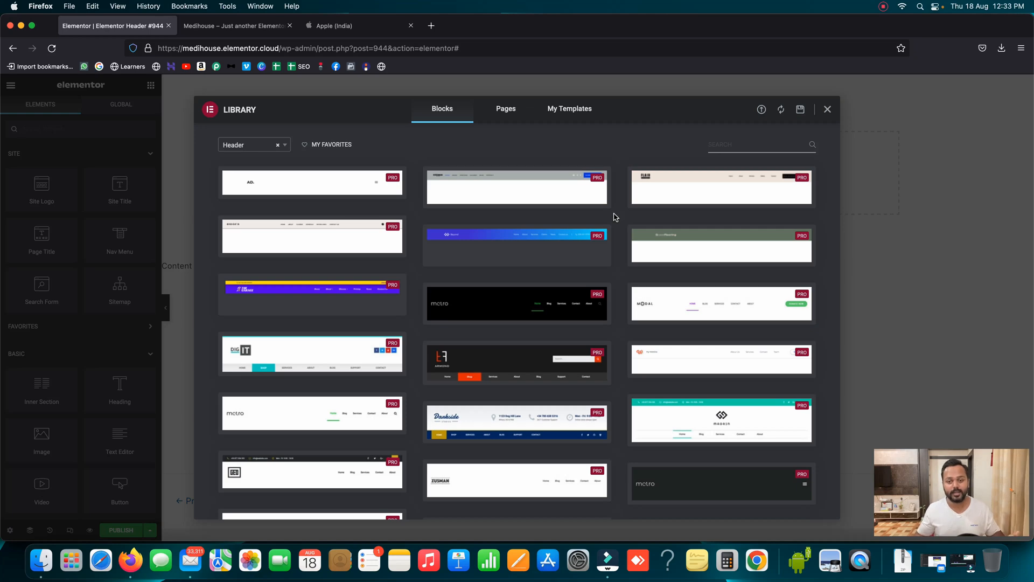
{"action": "left_click", "coordinate": [828, 110]}
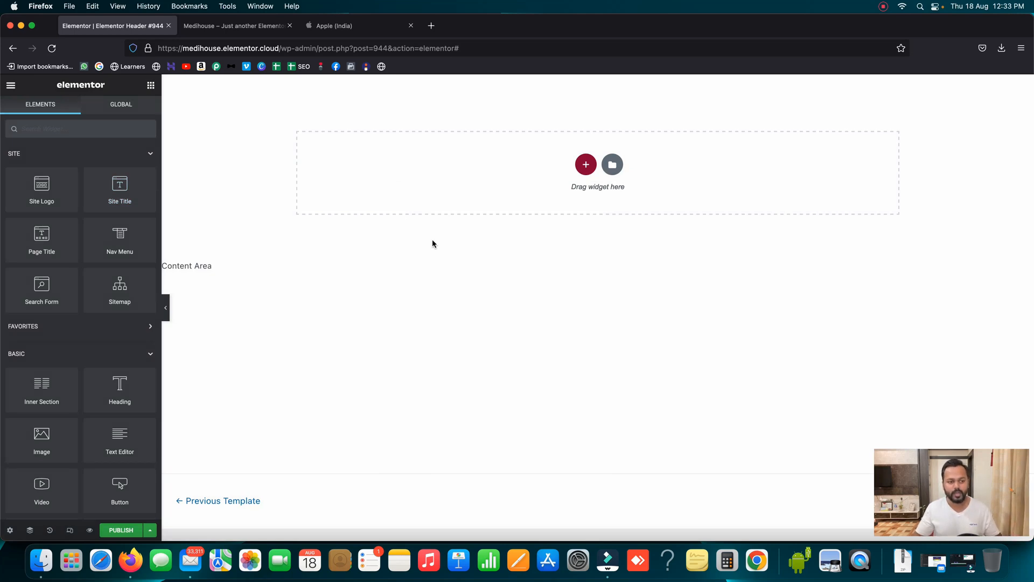
Step: Add a single-column section to the header template and place an Inner Section widget inside it
{"action": "left_click", "coordinate": [586, 165]}
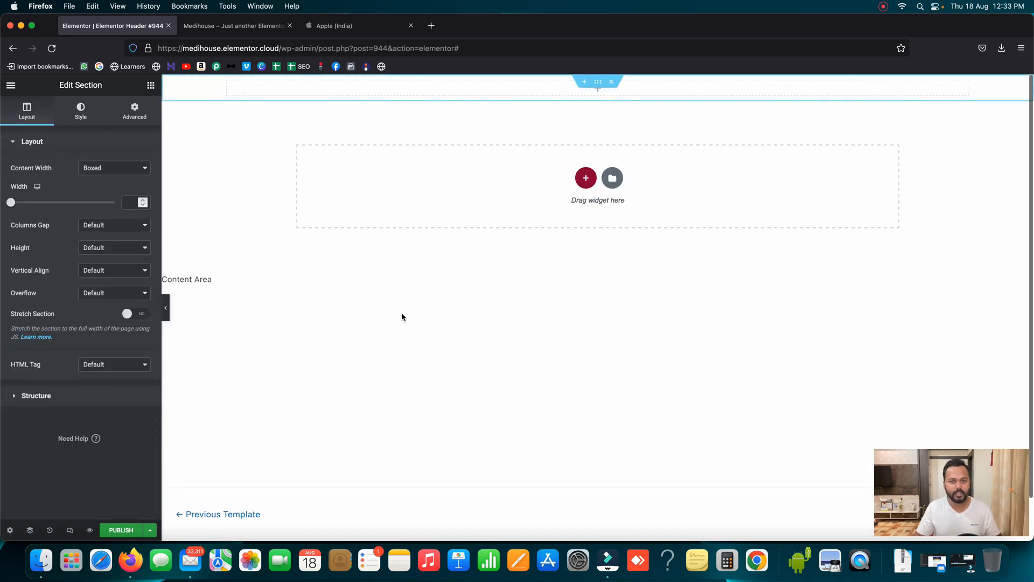
{"action": "left_click", "coordinate": [601, 94]}
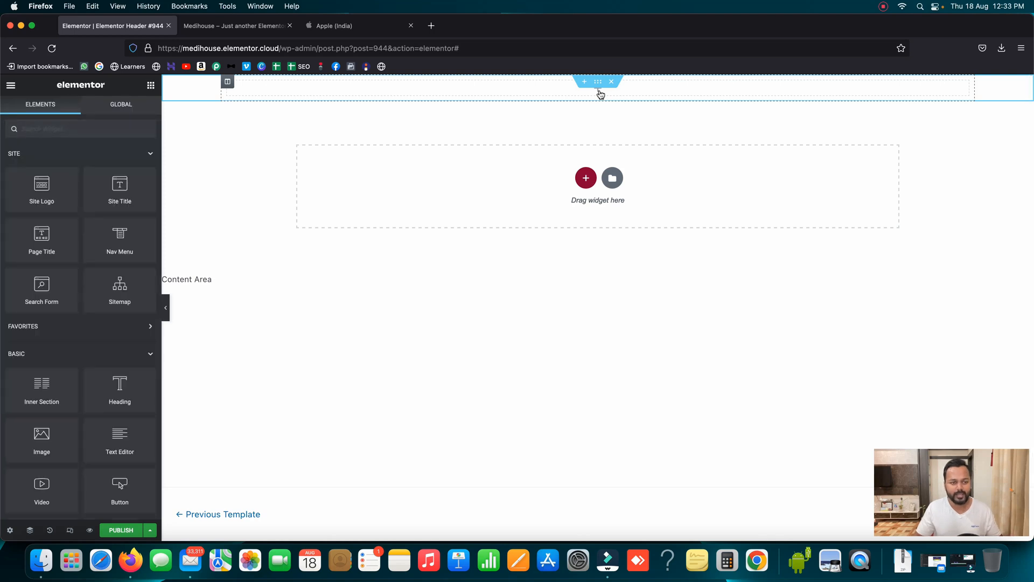
{"action": "left_click_drag", "start_coordinate": [41, 387], "coordinate": [409, 94]}
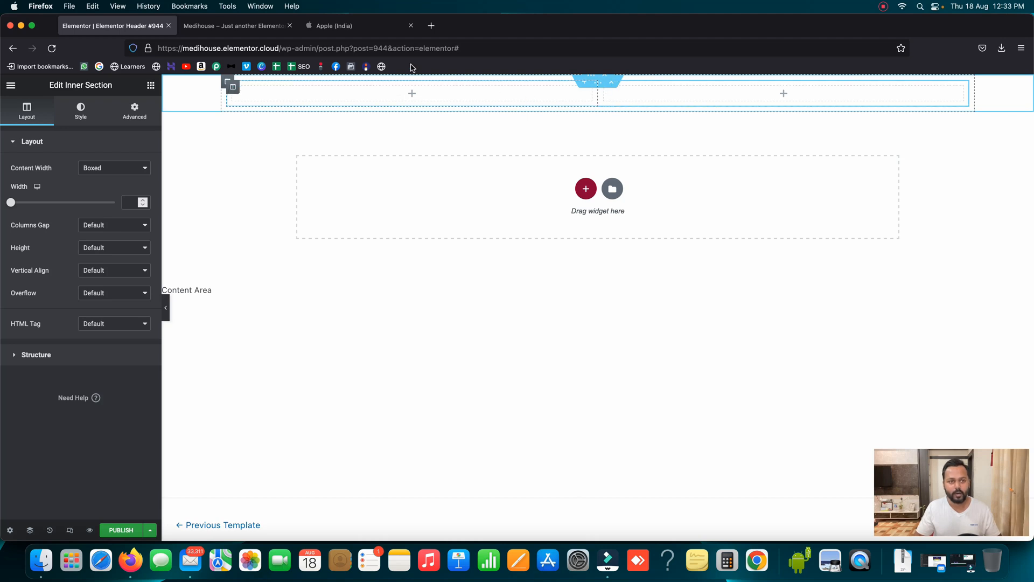
Step: Compare with the Apple site's header and add two more columns to the inner section, making four in total
{"action": "left_click", "coordinate": [357, 28]}
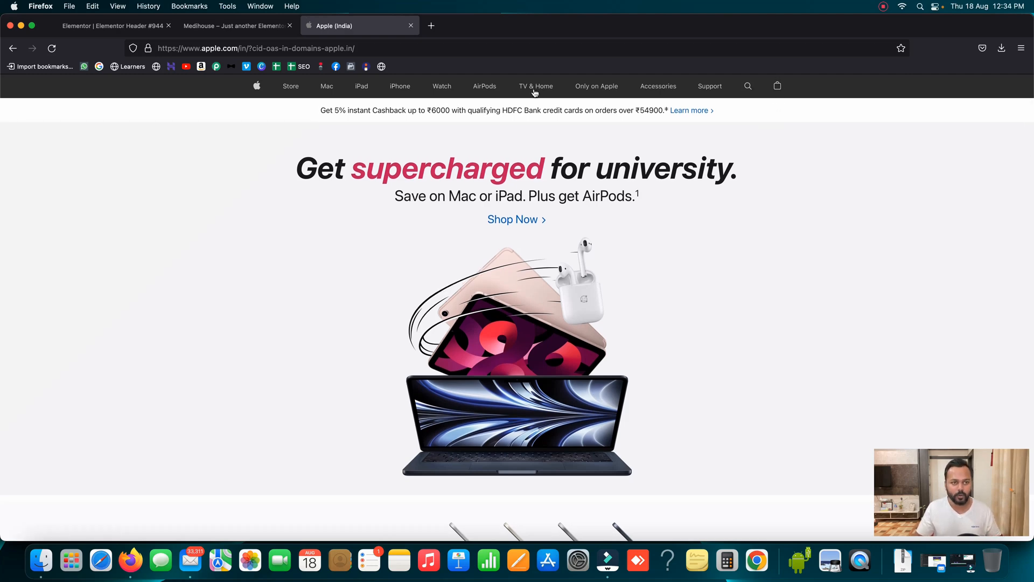
{"action": "left_click", "coordinate": [118, 27]}
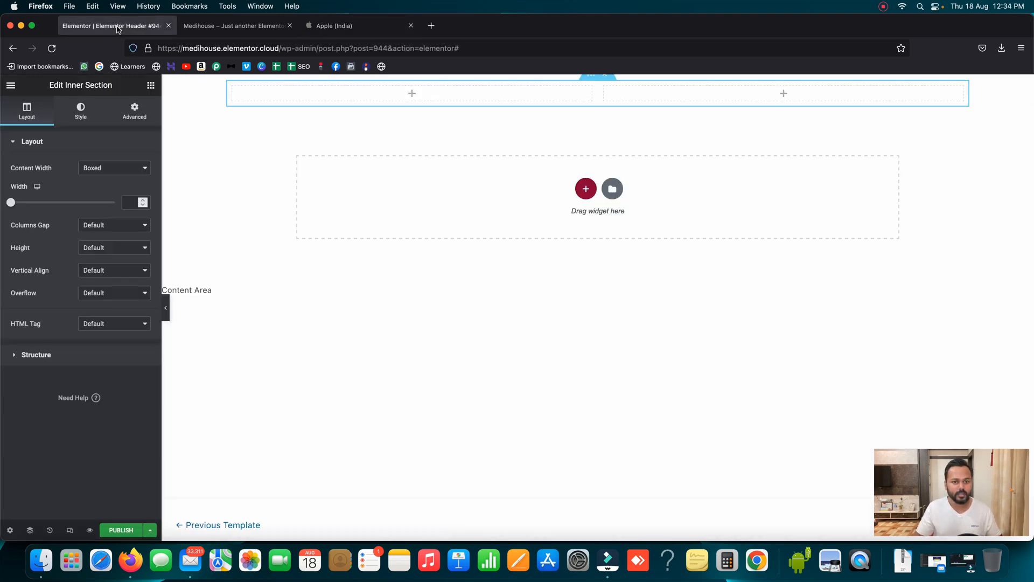
{"action": "right_click", "coordinate": [602, 87]}
{"action": "left_click", "coordinate": [636, 135]}
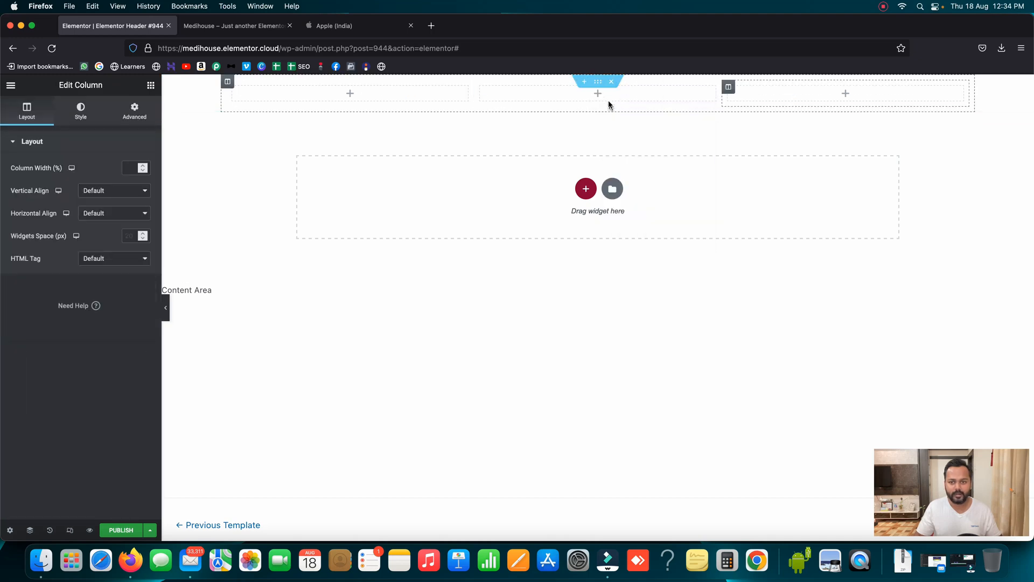
{"action": "right_click", "coordinate": [730, 89]}
{"action": "left_click", "coordinate": [751, 135]}
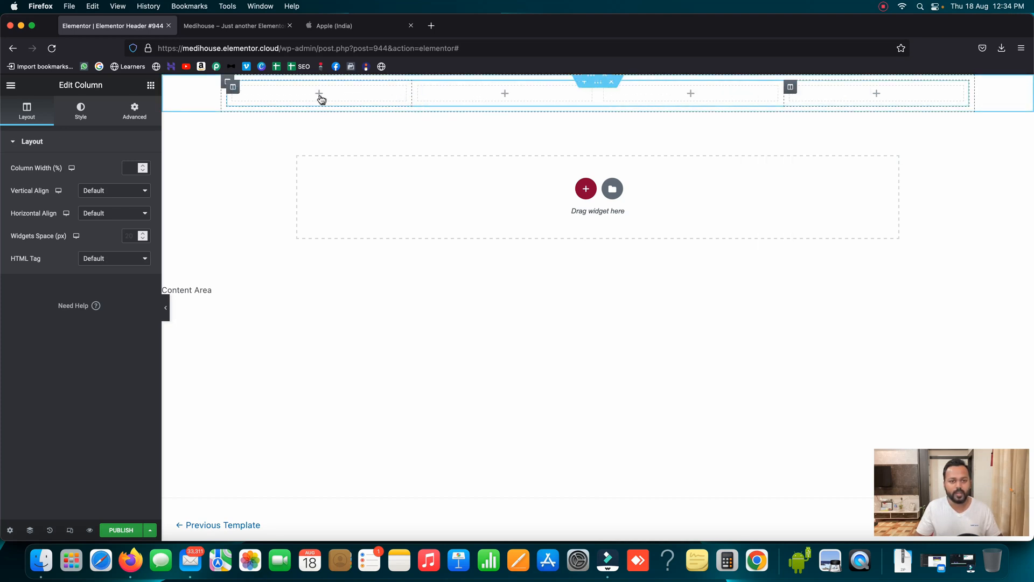
Step: Narrow the first, third and fourth inner columns, the last to about 3.3% width, and widen the second to fill the row
{"action": "left_click_drag", "start_coordinate": [411, 93], "coordinate": [252, 95]}
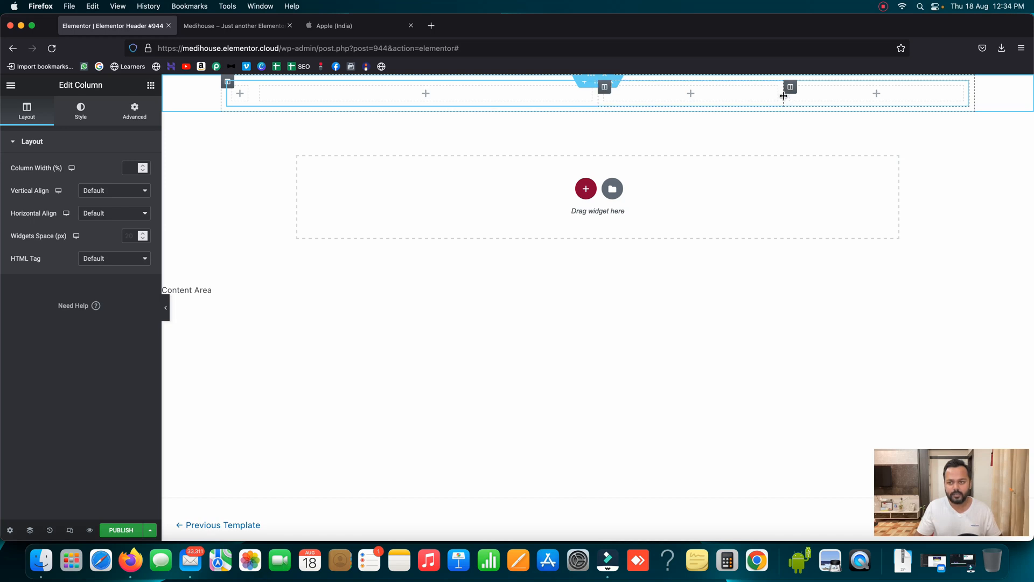
{"action": "left_click_drag", "start_coordinate": [784, 96], "coordinate": [951, 95]}
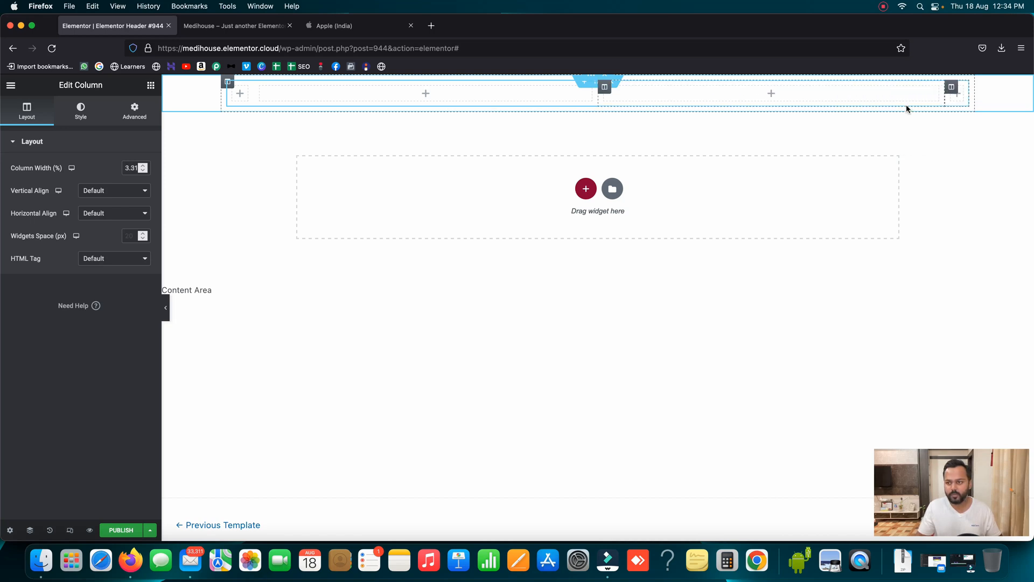
{"action": "left_click_drag", "start_coordinate": [598, 97], "coordinate": [917, 104]}
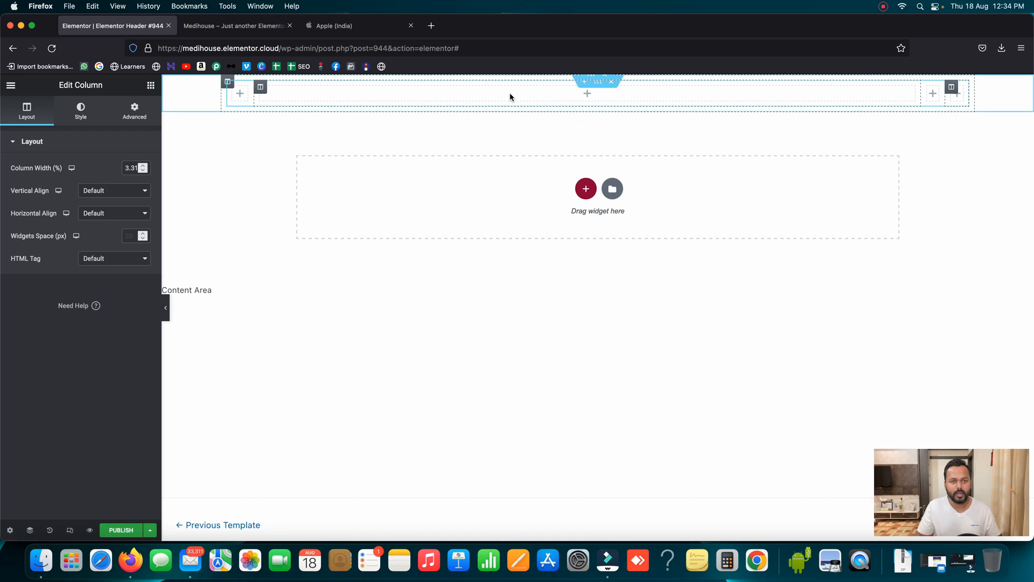
Step: Sample the background colour #313131 from the Apple site's navigation bar with the page inspector's eyedropper
{"action": "left_click", "coordinate": [360, 32]}
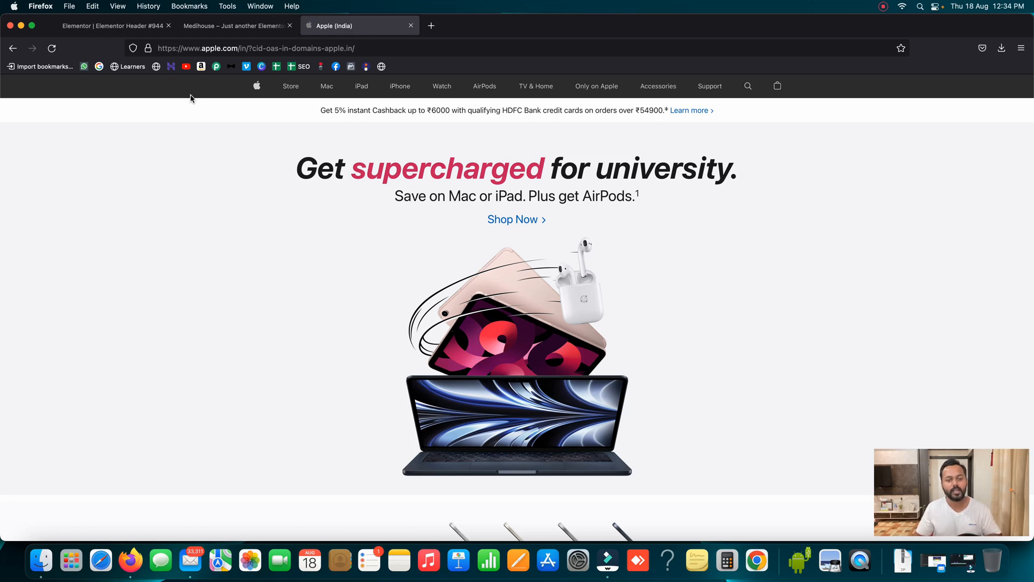
{"action": "right_click", "coordinate": [154, 90]}
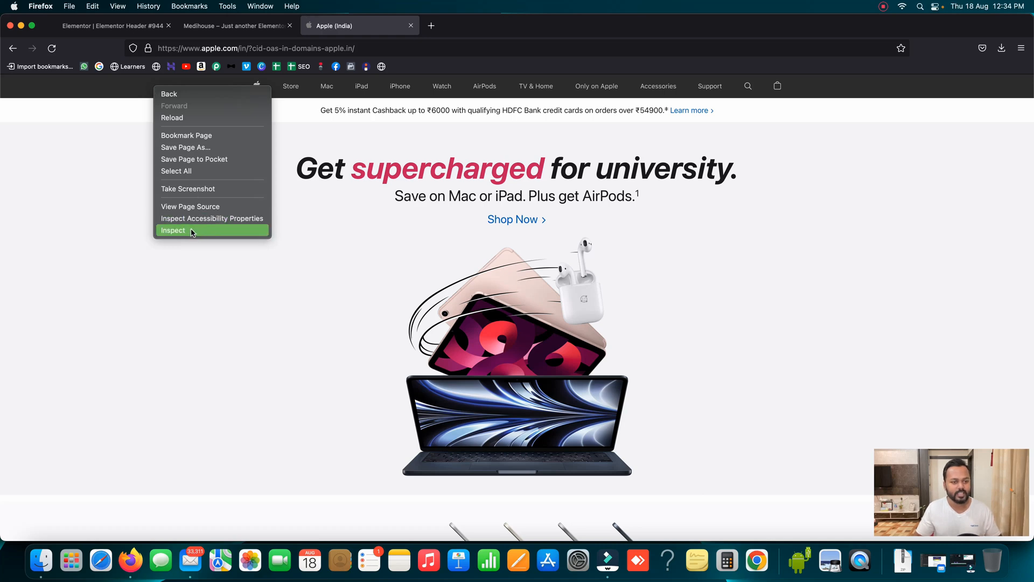
{"action": "left_click", "coordinate": [173, 231]}
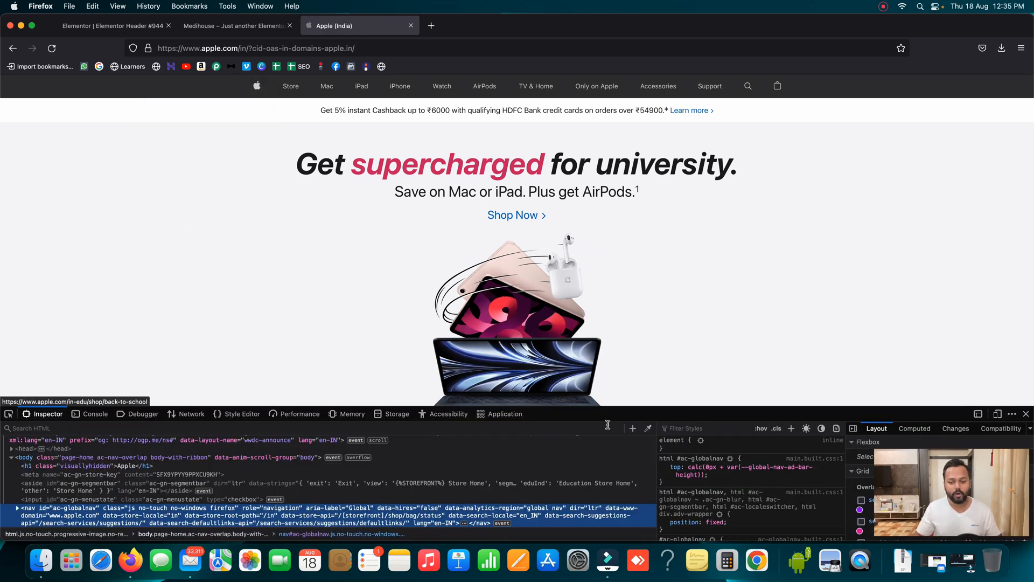
{"action": "left_click", "coordinate": [649, 428]}
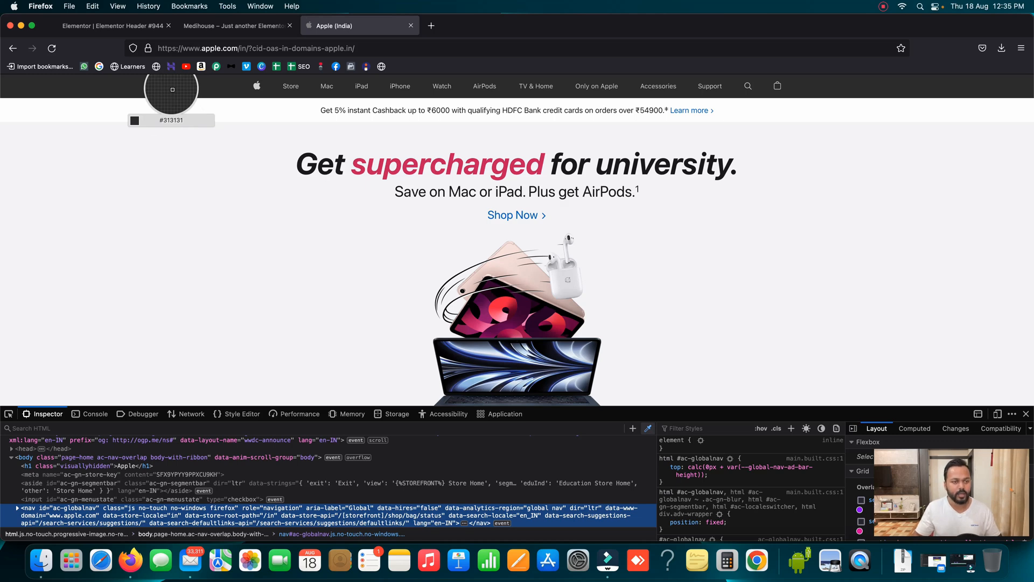
{"action": "left_click", "coordinate": [173, 90]}
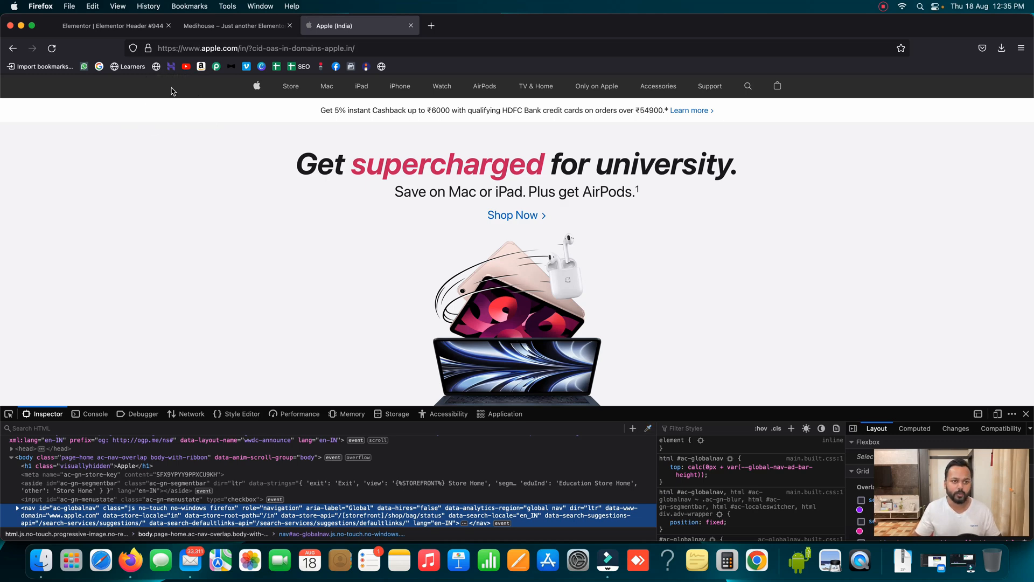
Step: Return to the Elementor header template and give the outer section a classic background in colour #313131
{"action": "left_click", "coordinate": [98, 28]}
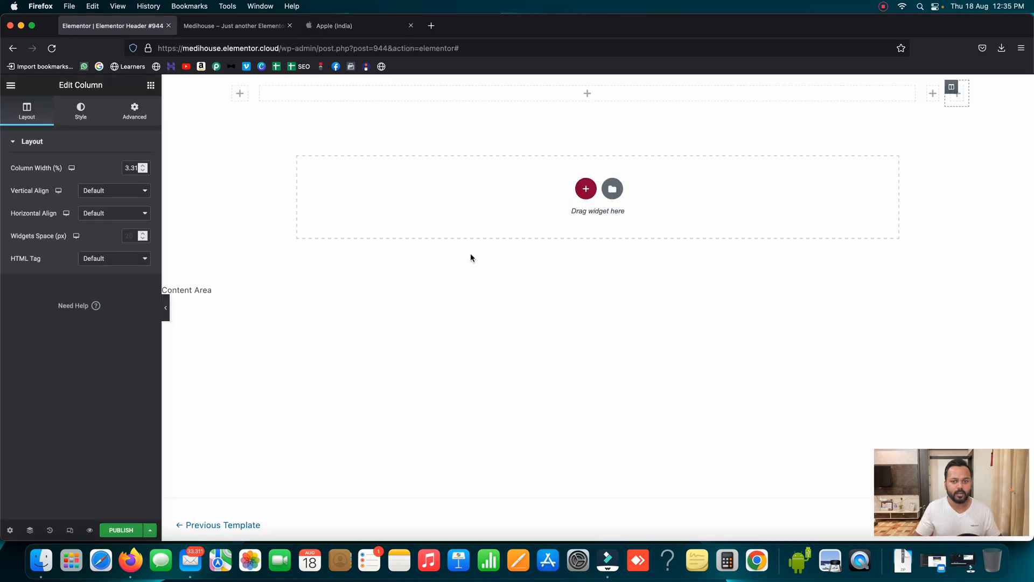
{"action": "mouse_move", "coordinate": [576, 99]}
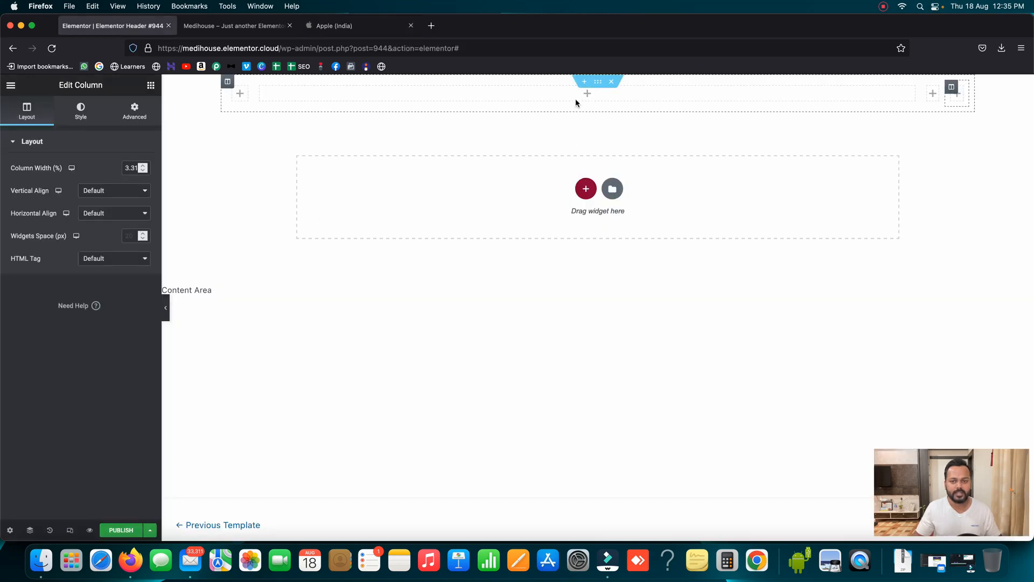
{"action": "left_click", "coordinate": [598, 83]}
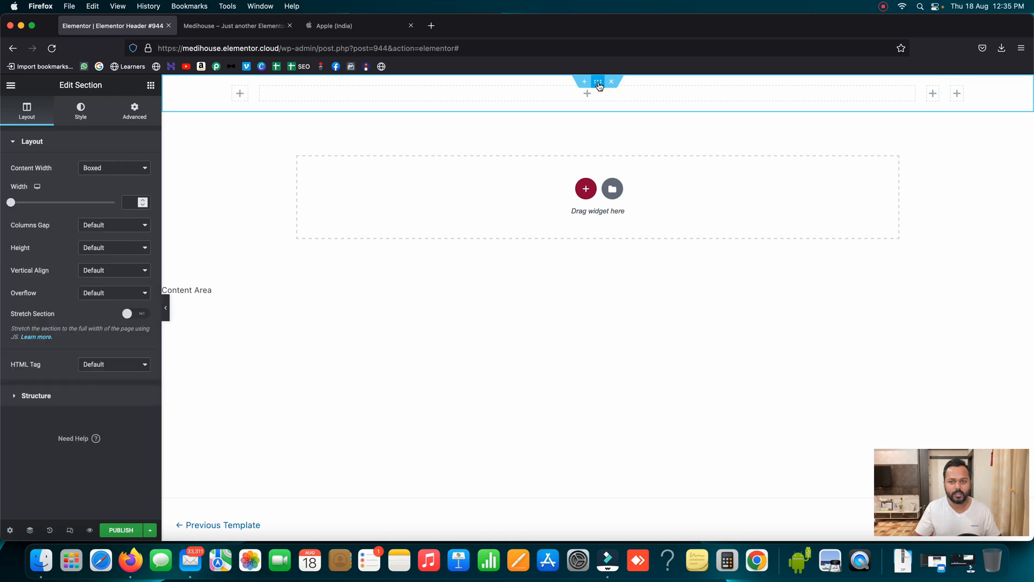
{"action": "left_click", "coordinate": [88, 121]}
{"action": "left_click", "coordinate": [101, 196]}
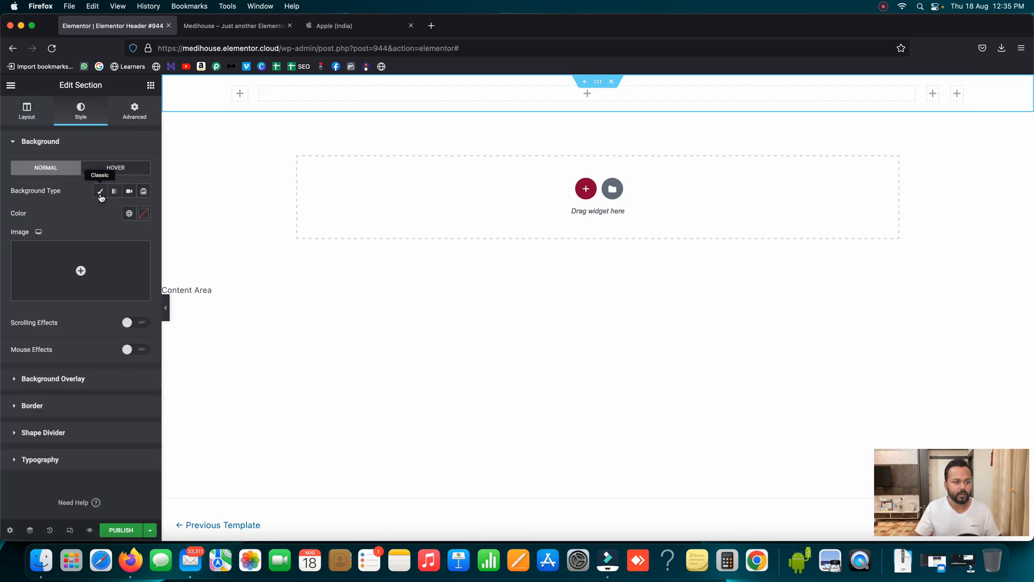
{"action": "left_click", "coordinate": [143, 213]}
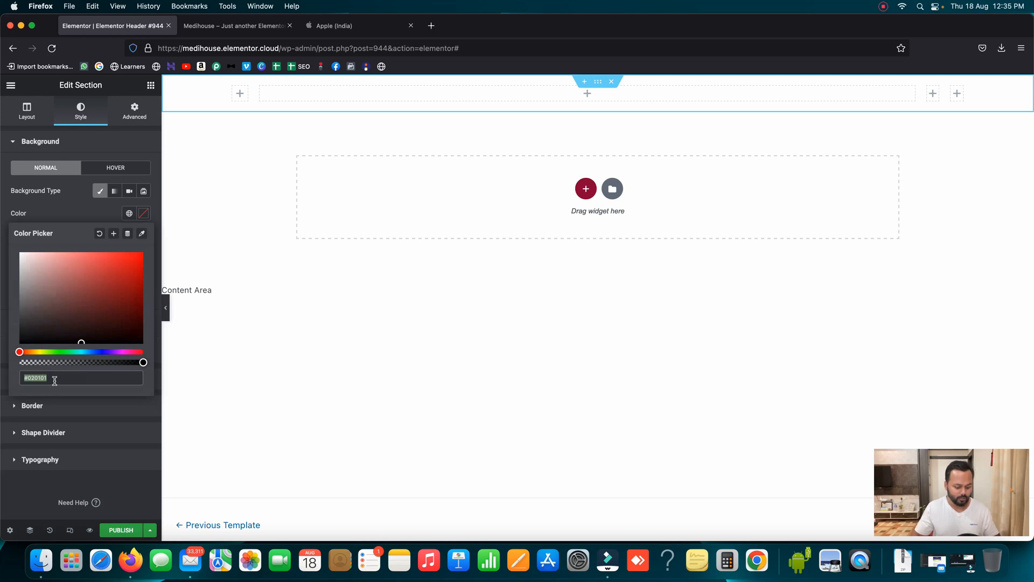
{"action": "type", "text": "#313131"}
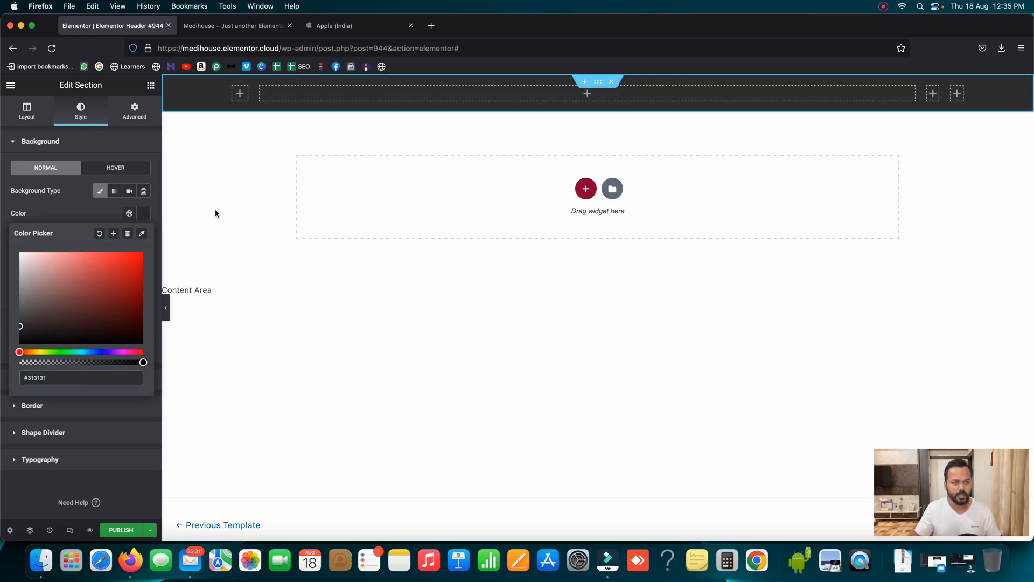
{"action": "left_click", "coordinate": [63, 214]}
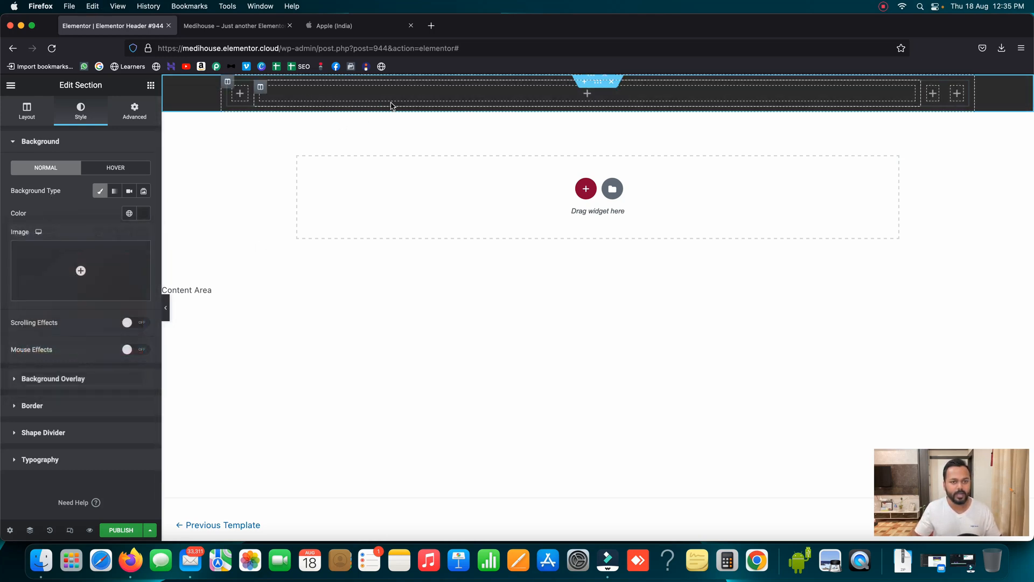
Step: Find the Icon widget and place it in the first column of the inner section
{"action": "left_click", "coordinate": [242, 96]}
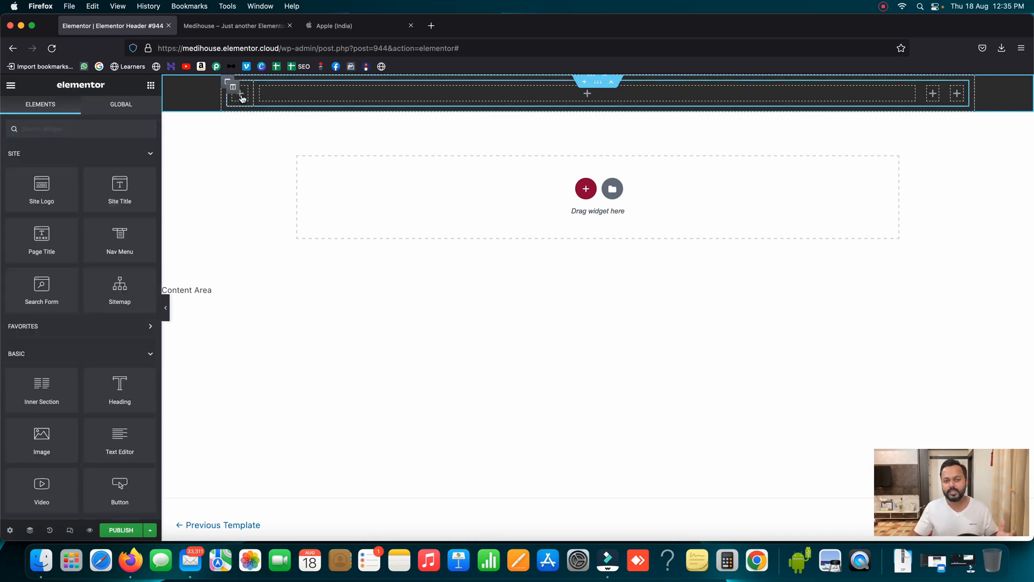
{"action": "left_click", "coordinate": [74, 128]}
{"action": "type", "text": "icon"}
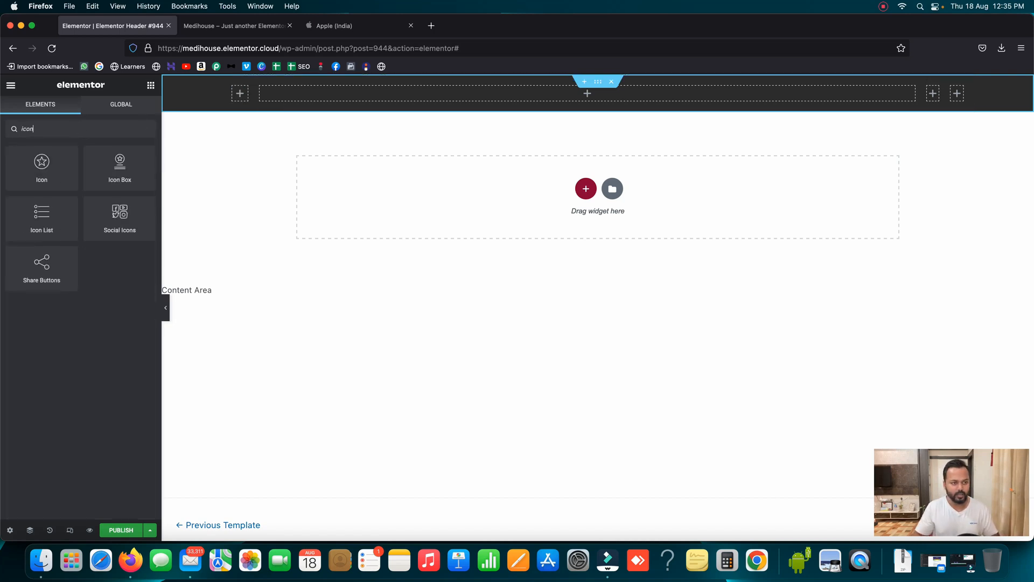
{"action": "left_click_drag", "start_coordinate": [42, 162], "coordinate": [238, 94]}
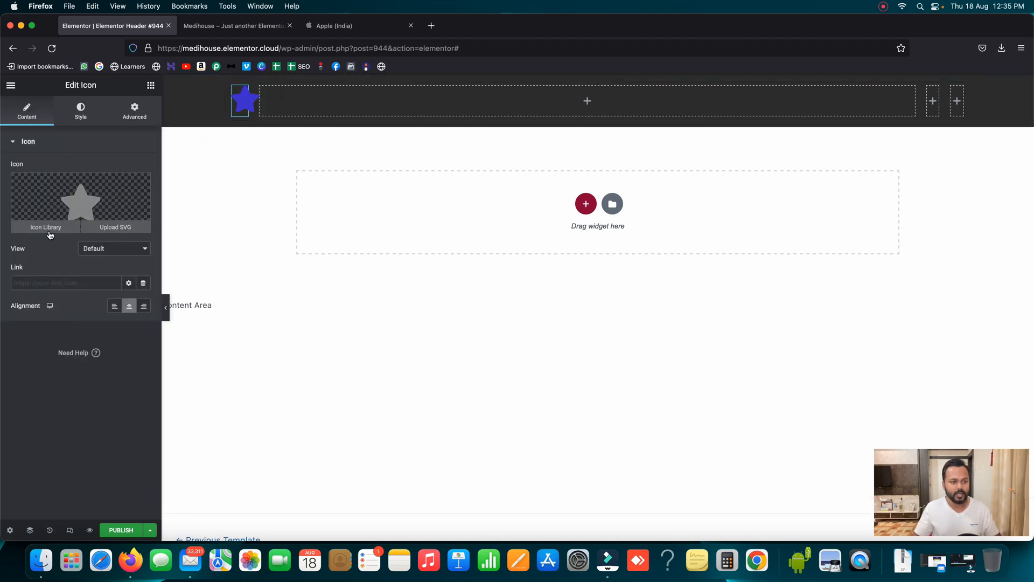
Step: Replace the default star with the Apple logo icon from the icon library
{"action": "left_click", "coordinate": [49, 231]}
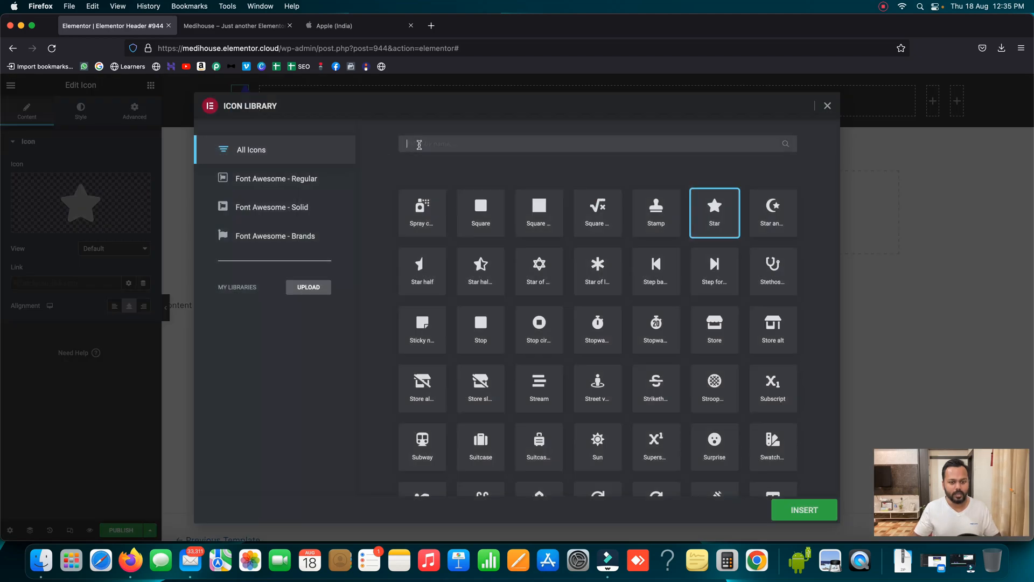
{"action": "left_click", "coordinate": [419, 145]}
{"action": "type", "text": "apple"}
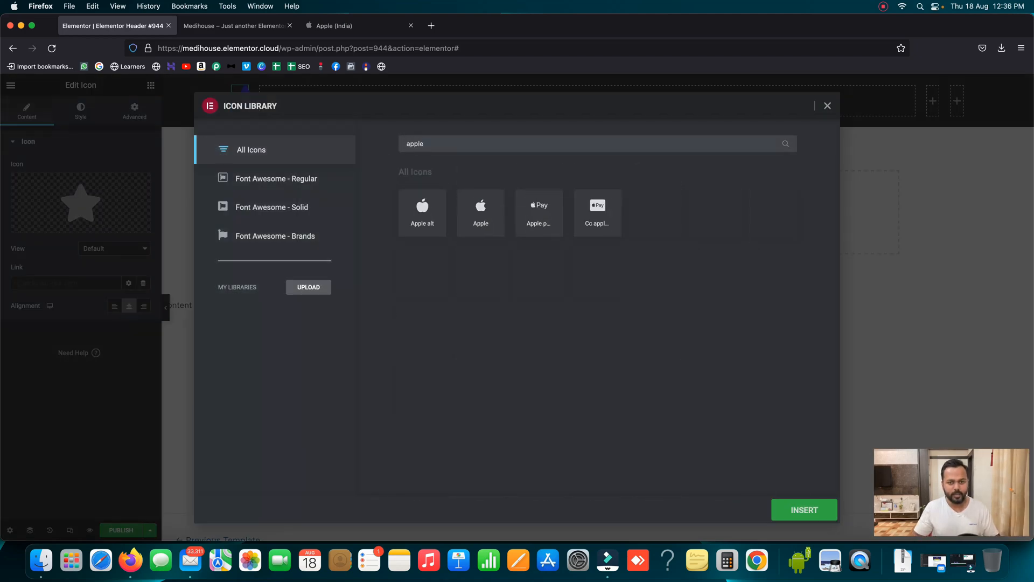
{"action": "left_click", "coordinate": [487, 213]}
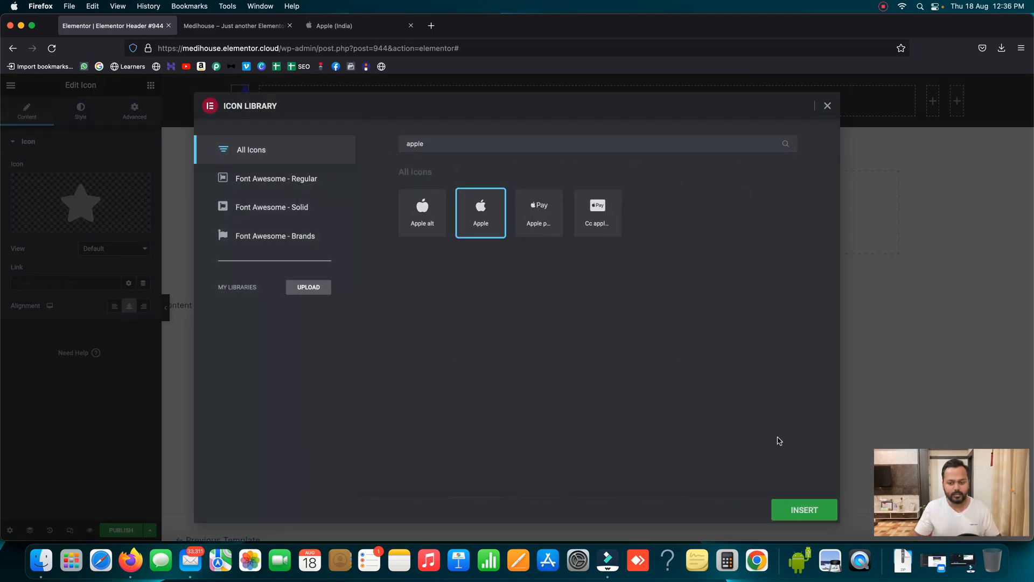
{"action": "left_click", "coordinate": [804, 509]}
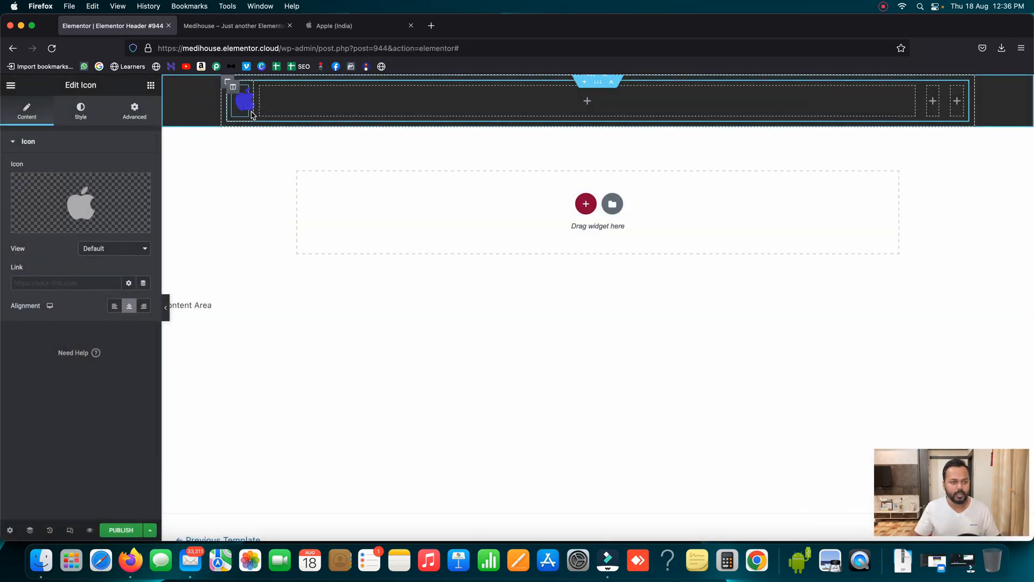
Step: Set the Apple icon's primary colour to near-white #EFEFEF and its size to 18
{"action": "left_click", "coordinate": [76, 113]}
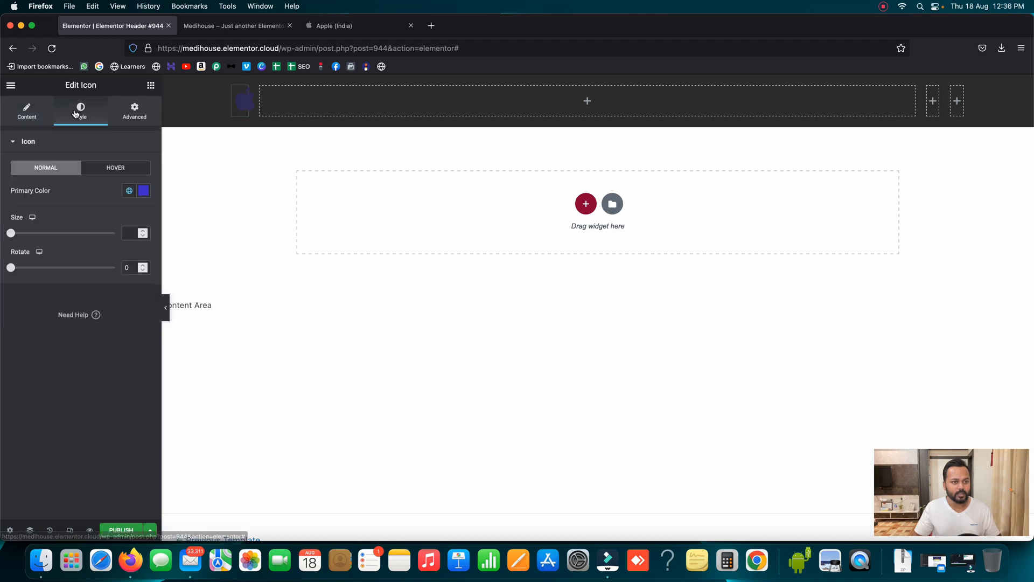
{"action": "left_click", "coordinate": [144, 191]}
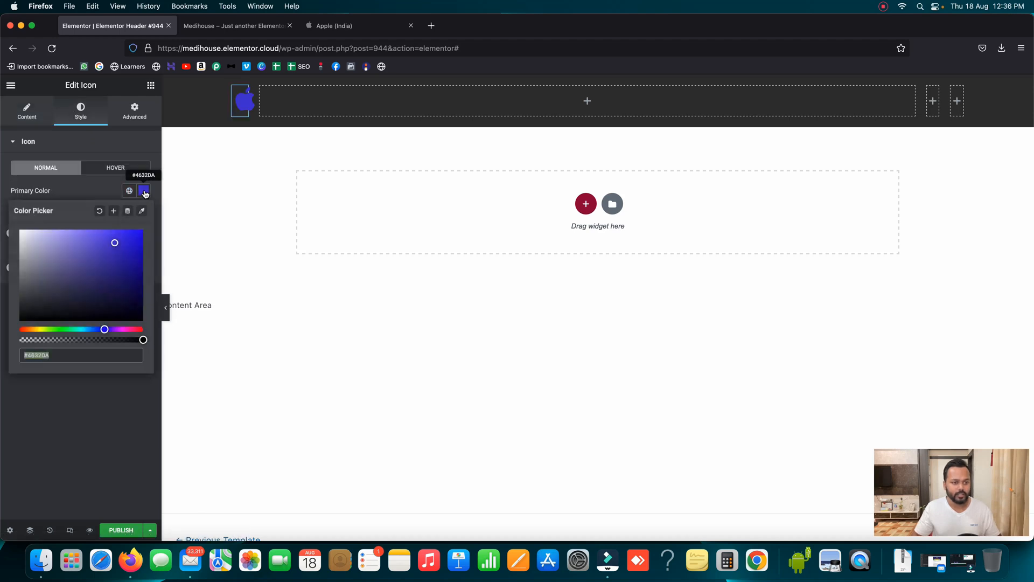
{"action": "left_click_drag", "start_coordinate": [35, 247], "coordinate": [19, 243]}
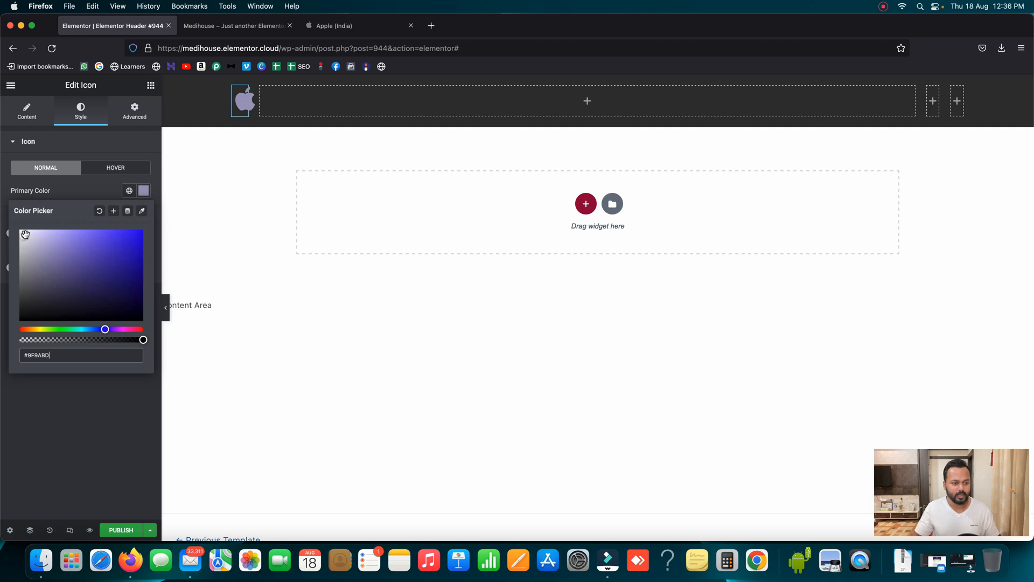
{"action": "left_click_drag", "start_coordinate": [31, 243], "coordinate": [21, 235]}
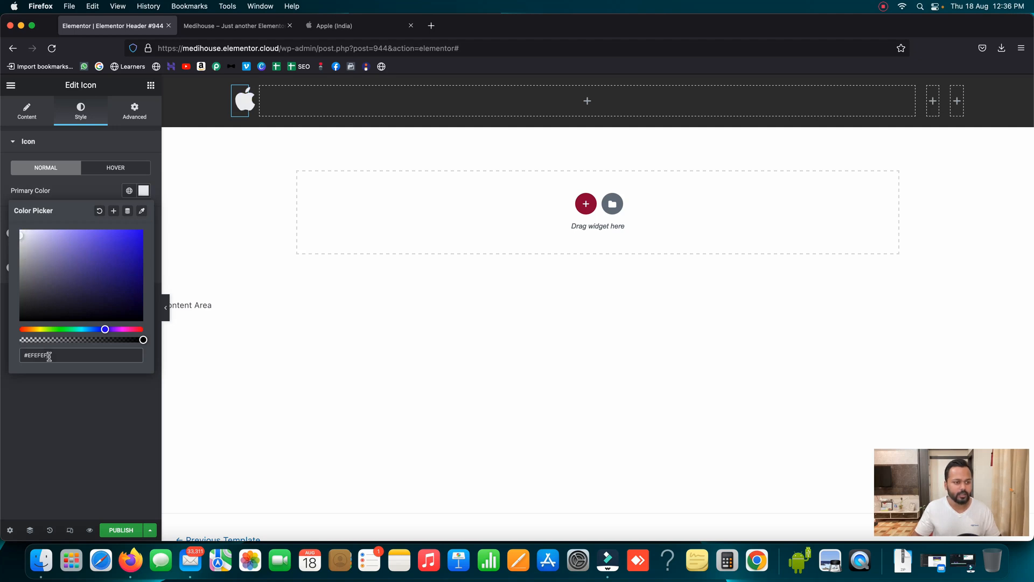
{"action": "left_click", "coordinate": [77, 142]}
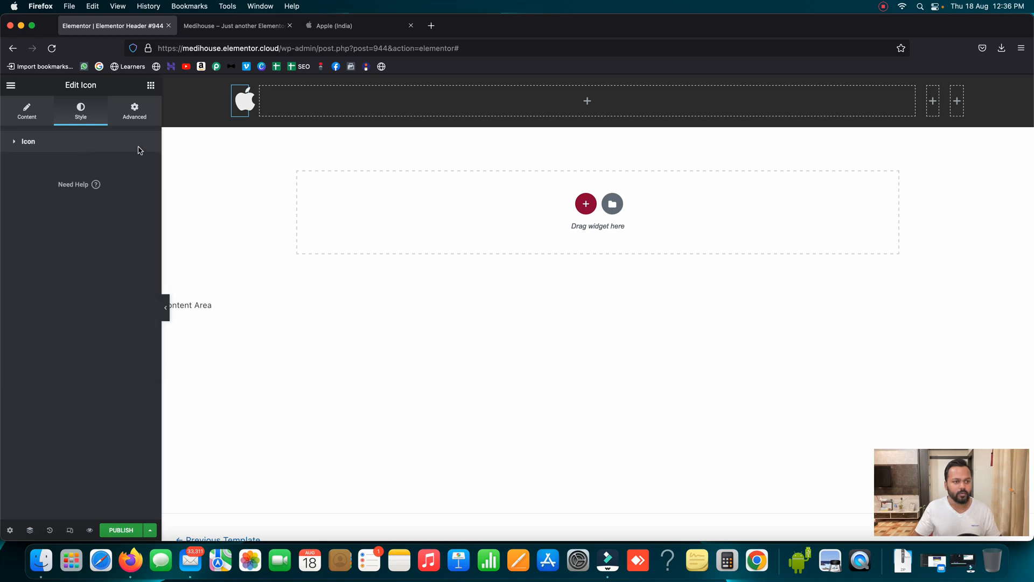
{"action": "left_click", "coordinate": [76, 143]}
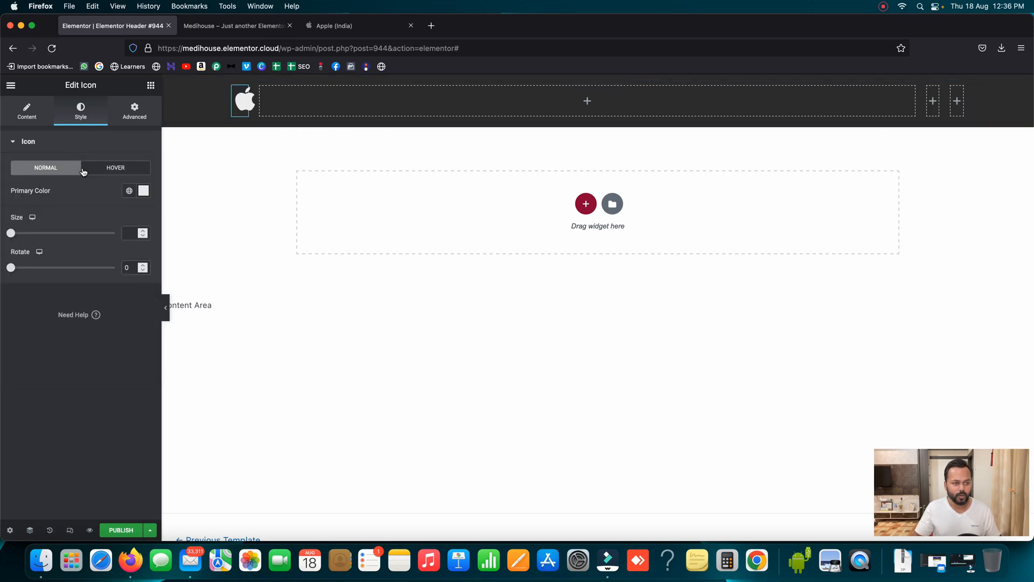
{"action": "left_click", "coordinate": [143, 231]}
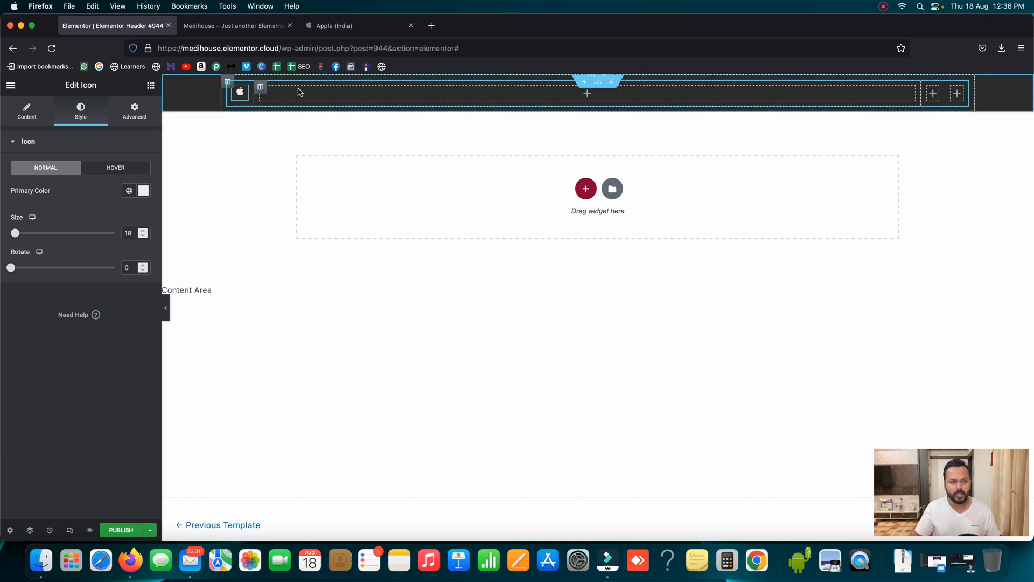
Step: Duplicate the Apple icon twice, placing one copy in the third inner column and one in the fourth
{"action": "right_click", "coordinate": [242, 95]}
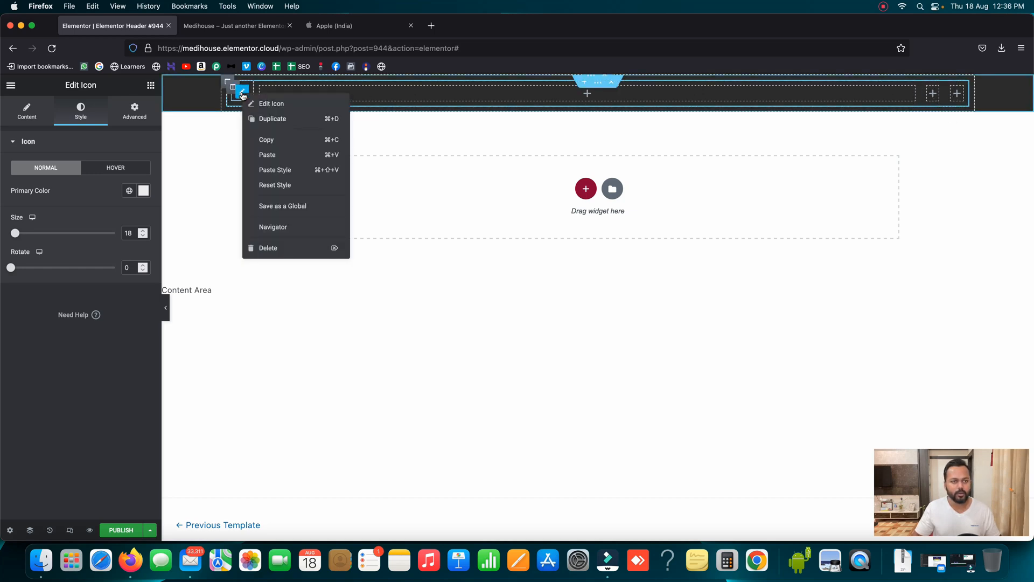
{"action": "left_click", "coordinate": [250, 118]}
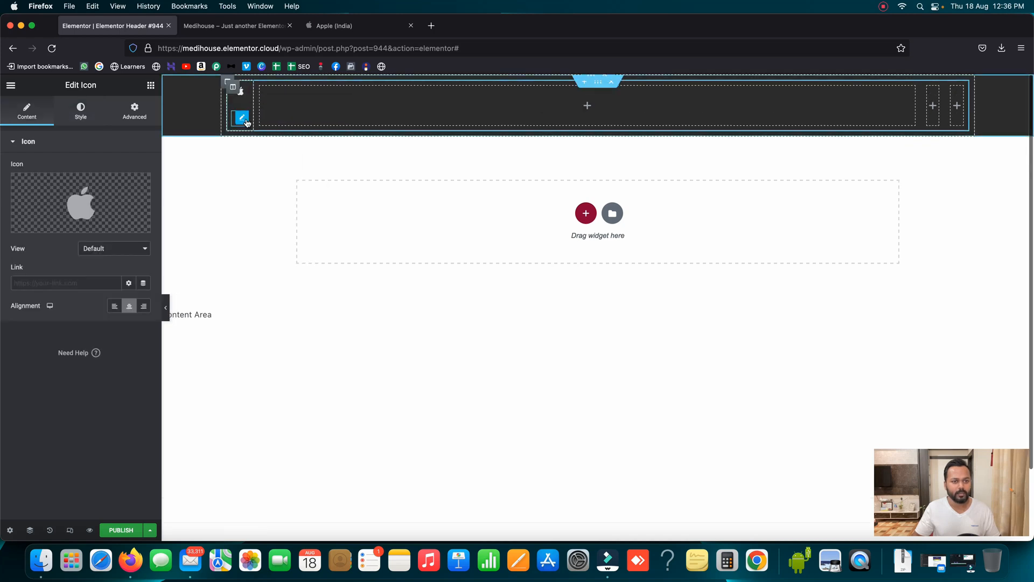
{"action": "left_click_drag", "start_coordinate": [242, 120], "coordinate": [931, 102]}
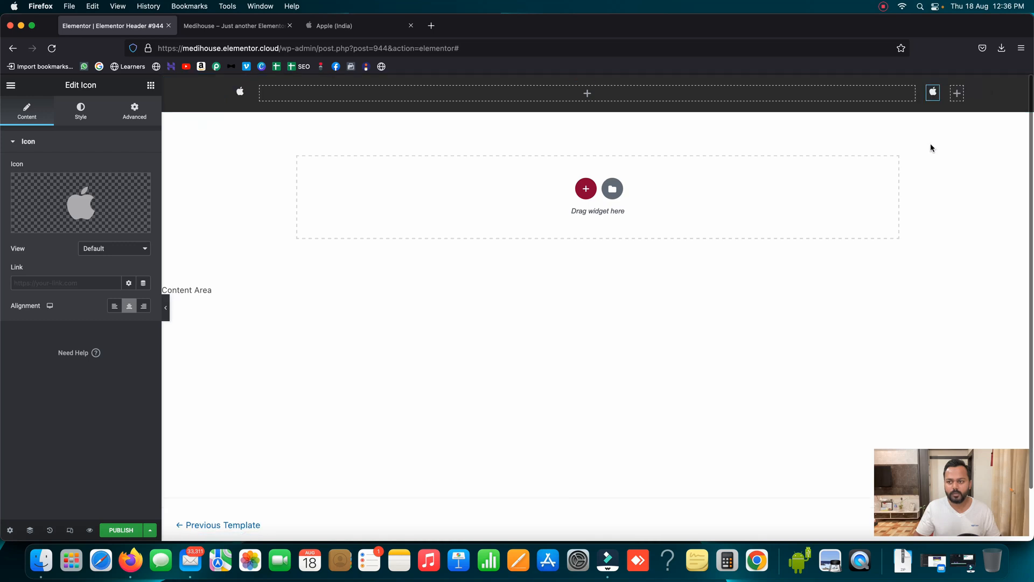
{"action": "right_click", "coordinate": [937, 95]}
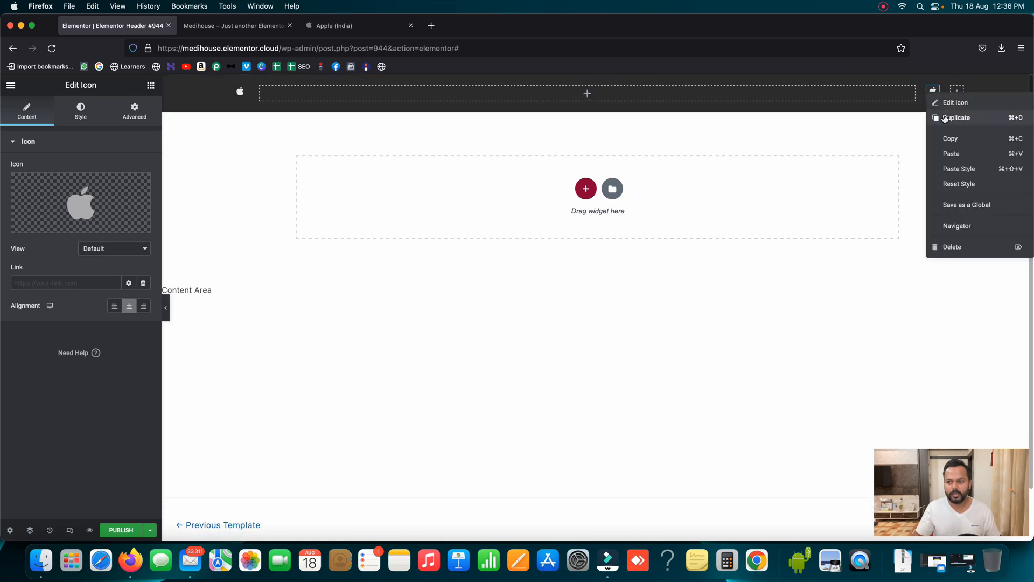
{"action": "left_click", "coordinate": [947, 115]}
{"action": "left_click_drag", "start_coordinate": [939, 121], "coordinate": [943, 146]}
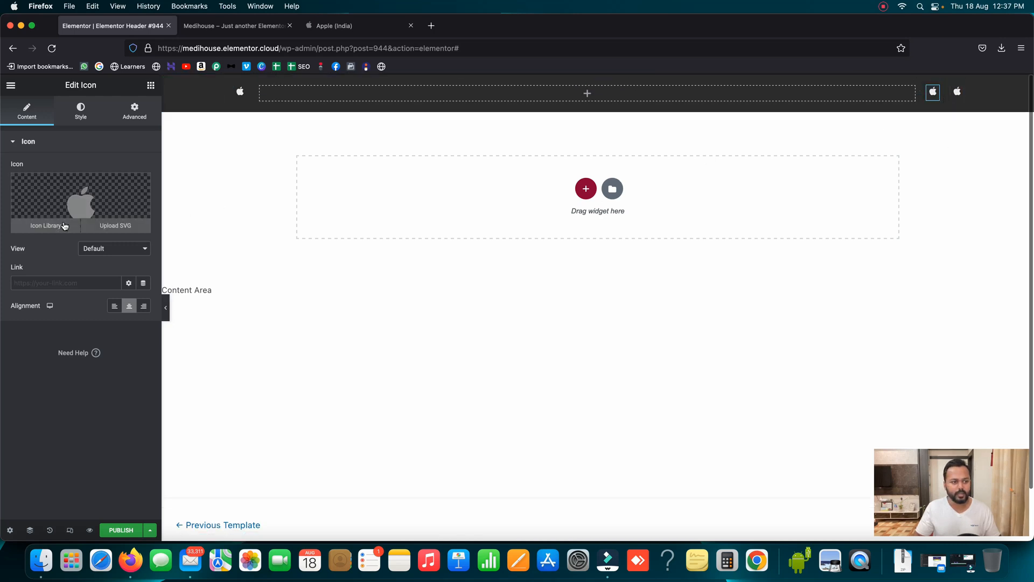
Step: Swap the third column's Apple icon for the plain Search magnifier icon from the icon library
{"action": "left_click", "coordinate": [81, 225]}
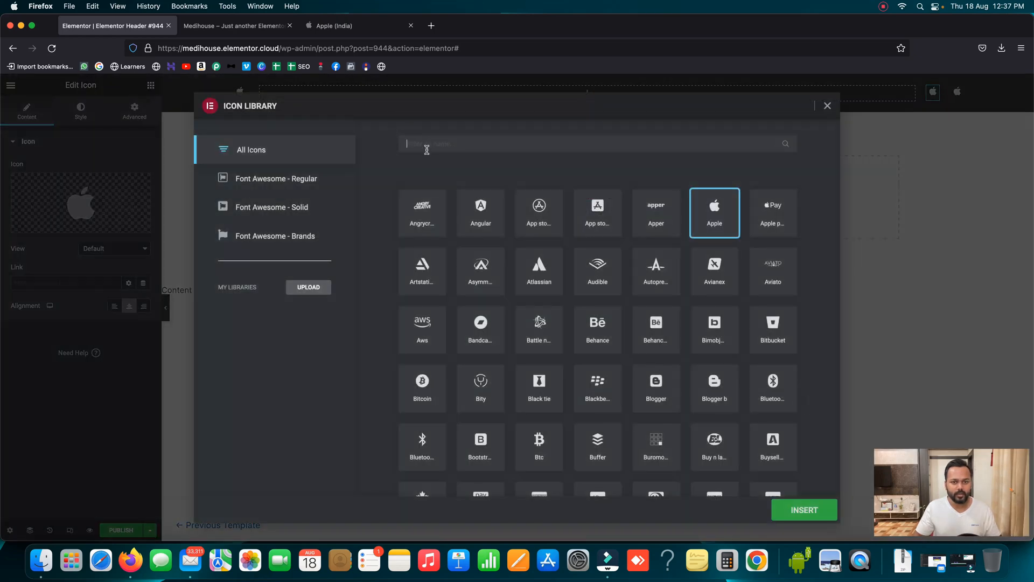
{"action": "left_click", "coordinate": [426, 149]}
{"action": "type", "text": "search"}
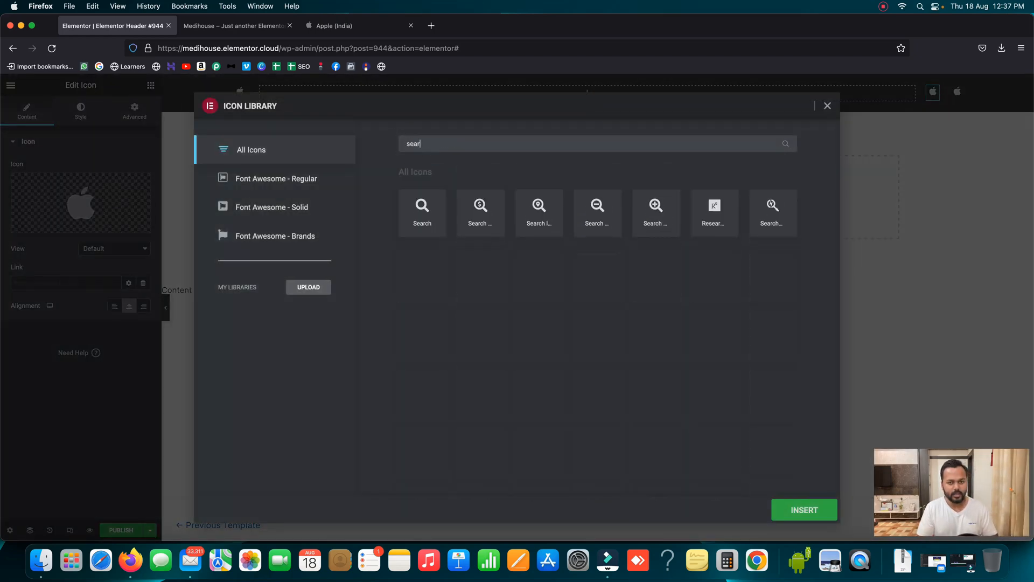
{"action": "left_click", "coordinate": [413, 216]}
{"action": "left_click", "coordinate": [812, 510]}
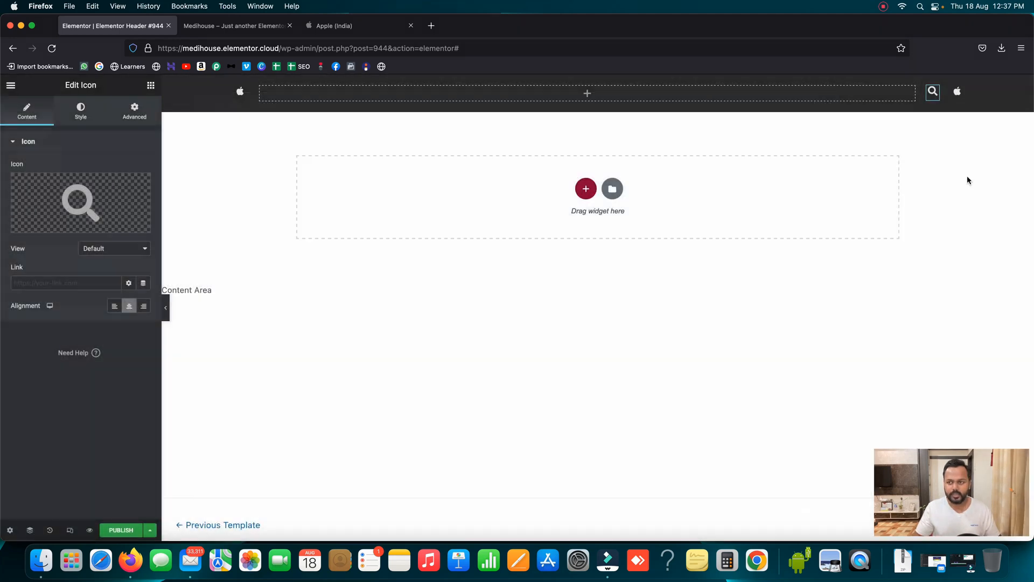
Step: Swap the fourth column's Apple icon for the shopping bag icon from the icon library
{"action": "left_click", "coordinate": [958, 93]}
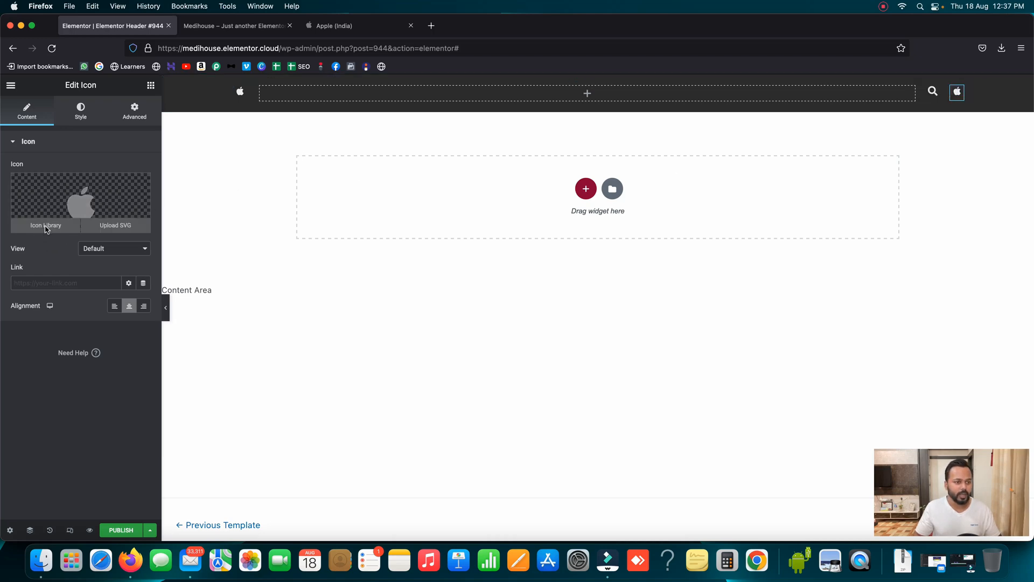
{"action": "left_click", "coordinate": [44, 233]}
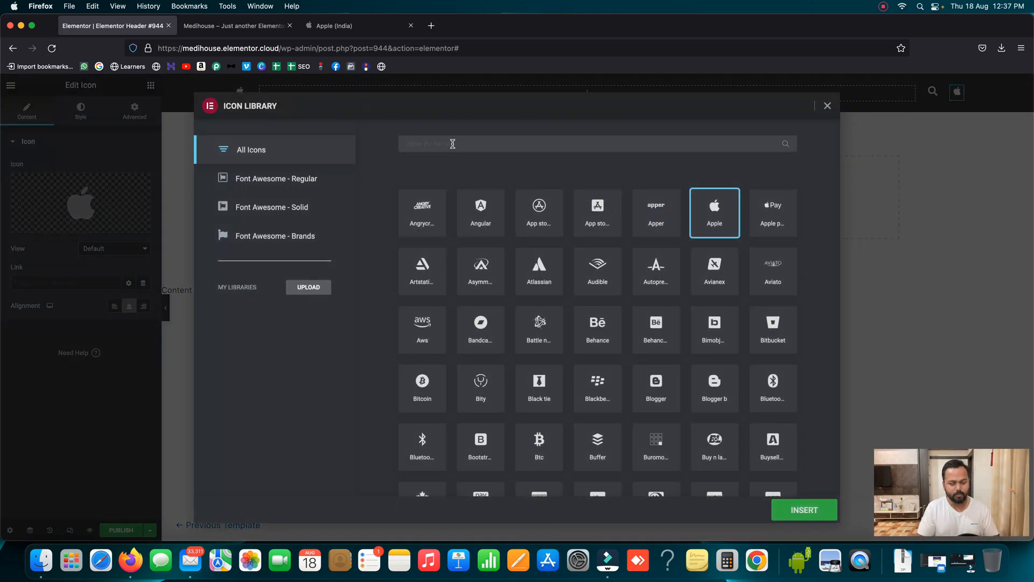
{"action": "left_click", "coordinate": [452, 144]}
{"action": "type", "text": "bag"}
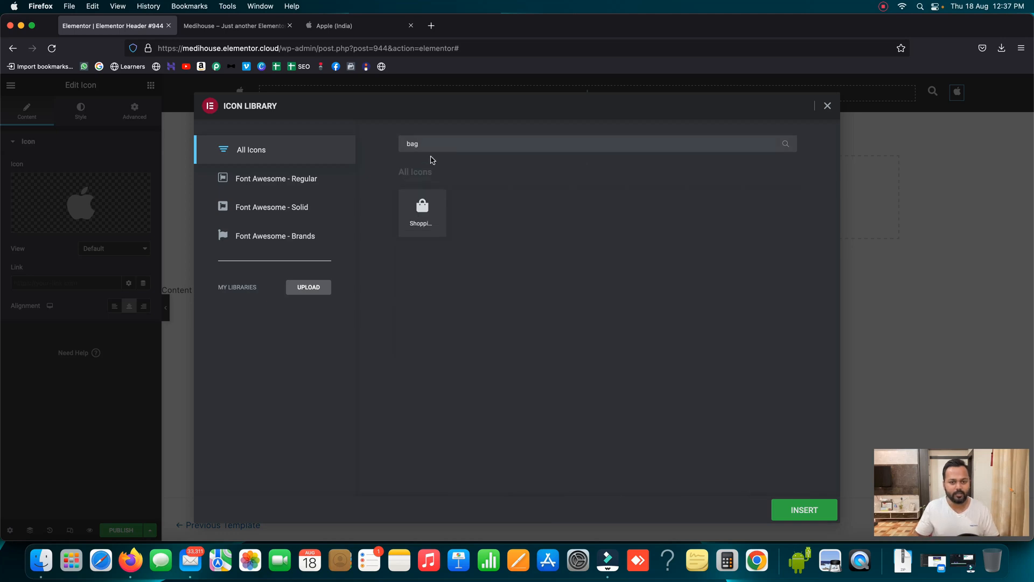
{"action": "key", "text": "BackSpace"}
{"action": "key", "text": "BackSpace"}
{"action": "key", "text": "BackSpace"}
{"action": "type", "text": "cart"}
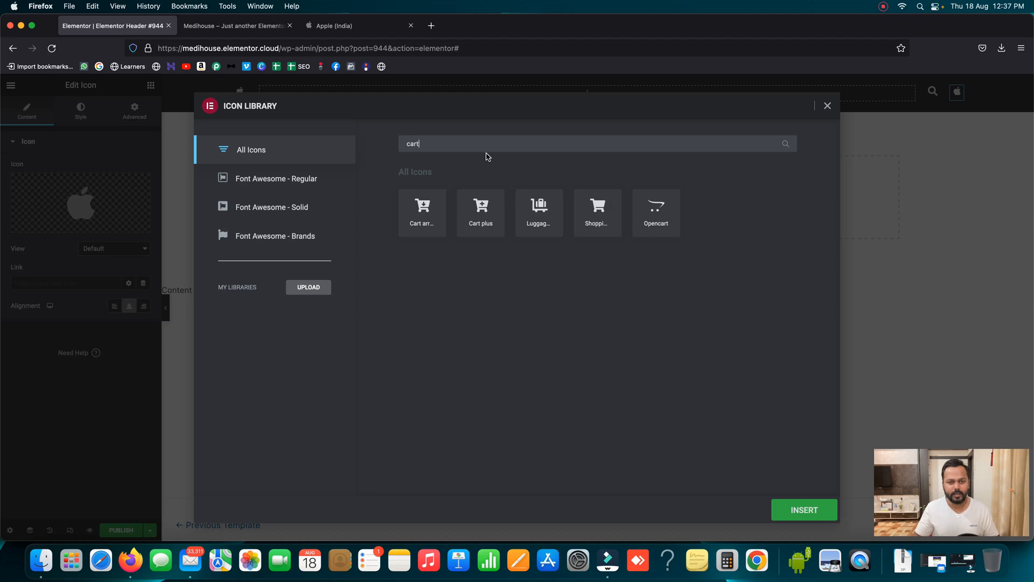
{"action": "type", "text": "bag"}
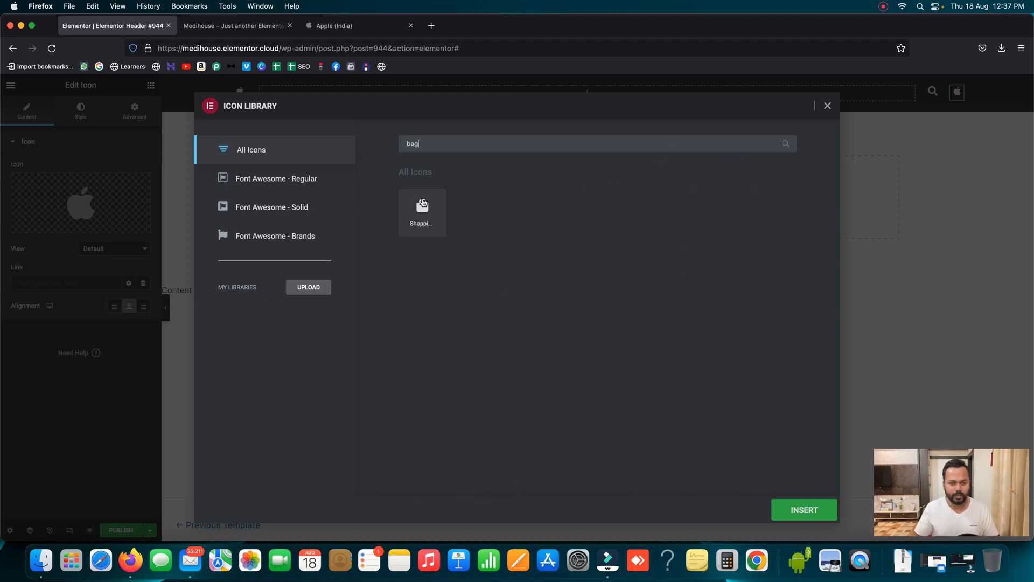
{"action": "left_click", "coordinate": [423, 203]}
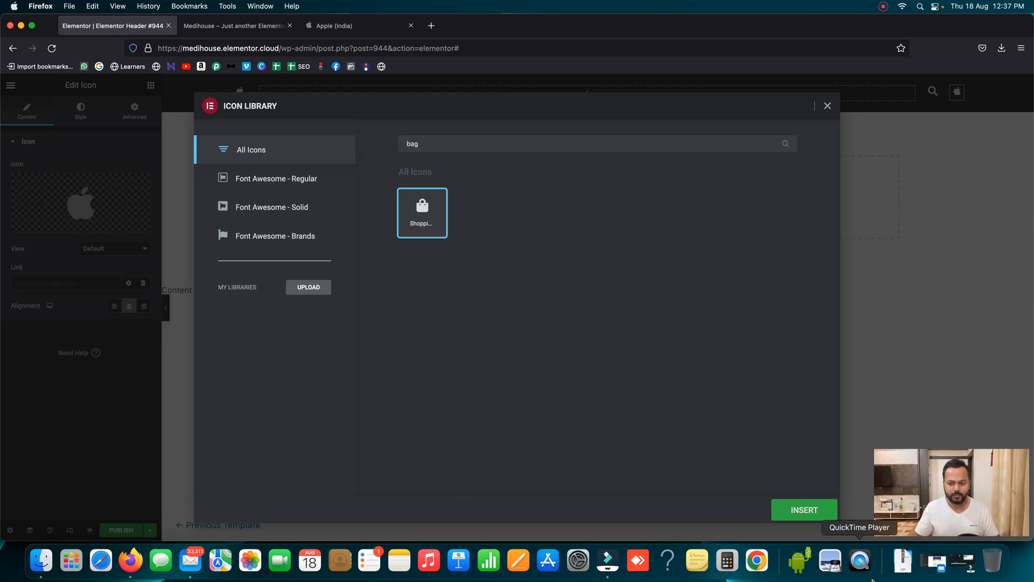
{"action": "left_click", "coordinate": [800, 509]}
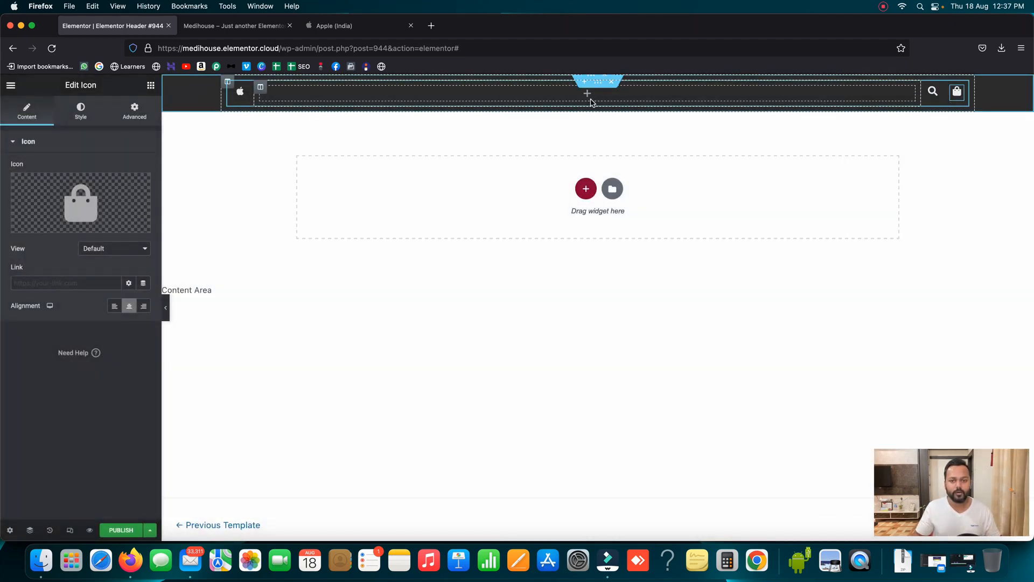
Step: Check the navigation items on the Apple site, and examine the Apple menu's structure on the WordPress Menus screen
{"action": "left_click", "coordinate": [352, 26]}
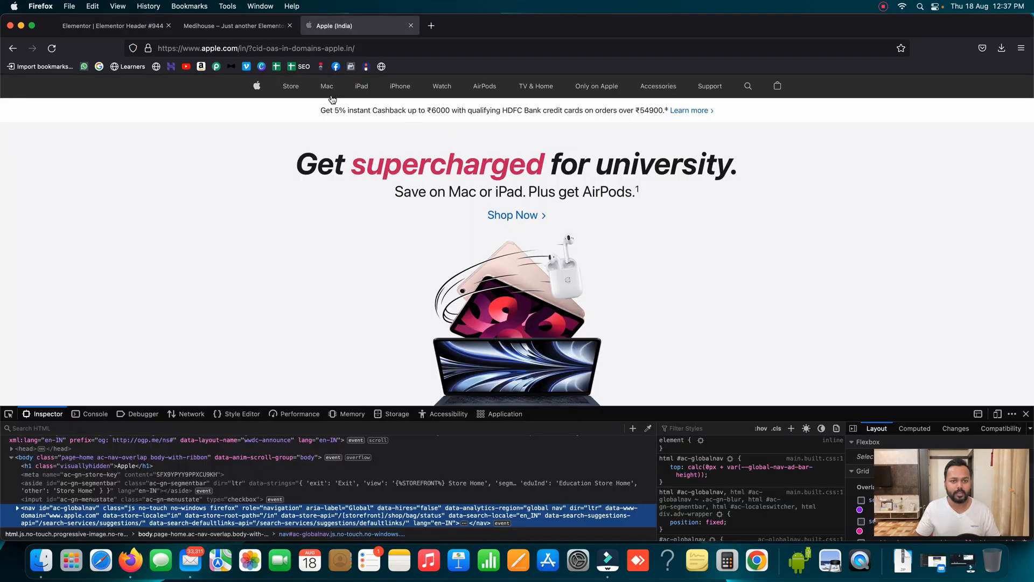
{"action": "left_click", "coordinate": [1026, 413]}
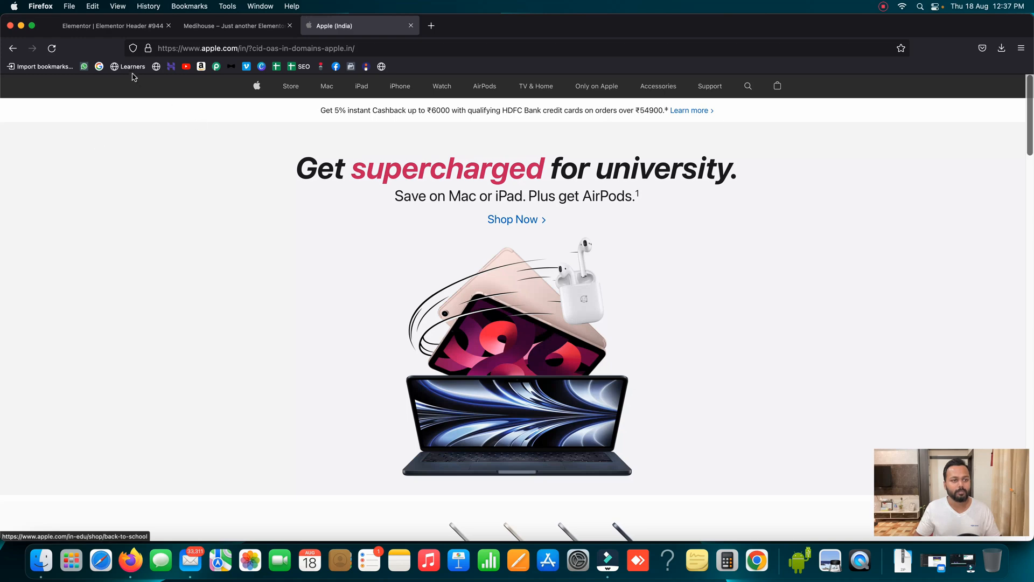
{"action": "left_click", "coordinate": [187, 28]}
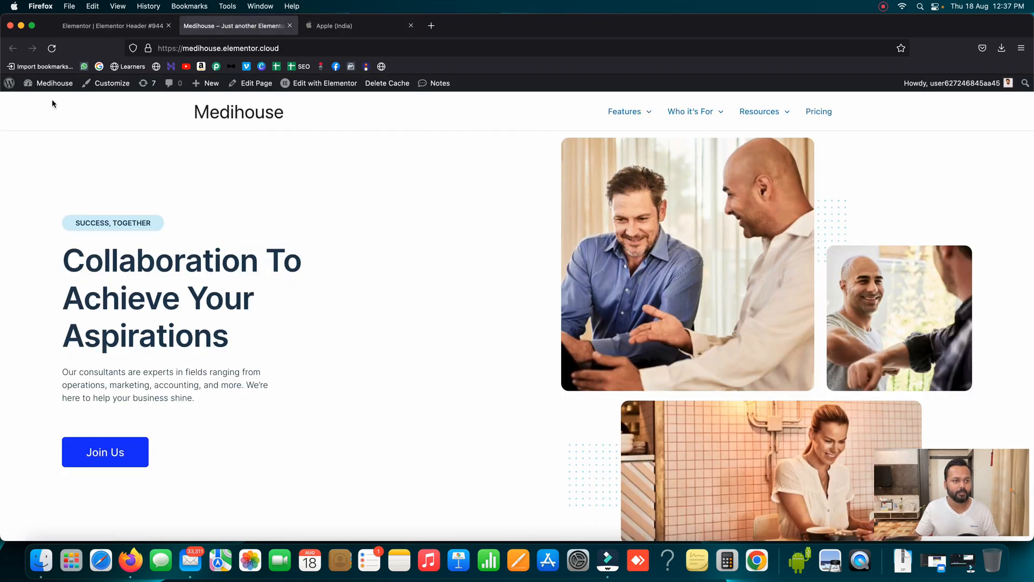
{"action": "mouse_move", "coordinate": [48, 83]}
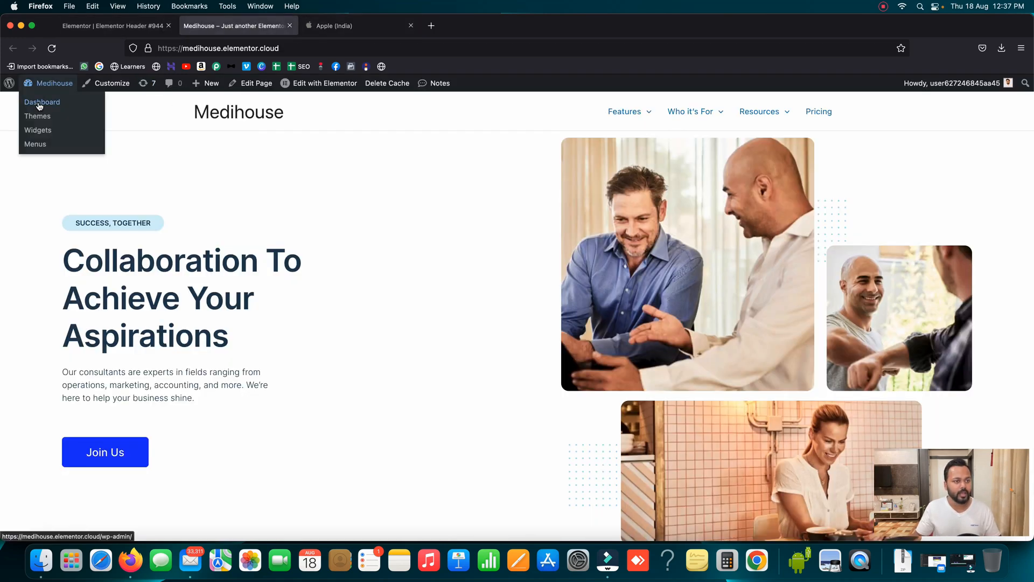
{"action": "left_click", "coordinate": [40, 106], "text": "super"}
{"action": "left_click", "coordinate": [340, 28]}
{"action": "left_click_drag", "start_coordinate": [340, 28], "coordinate": [237, 28]}
{"action": "mouse_move", "coordinate": [52, 293]}
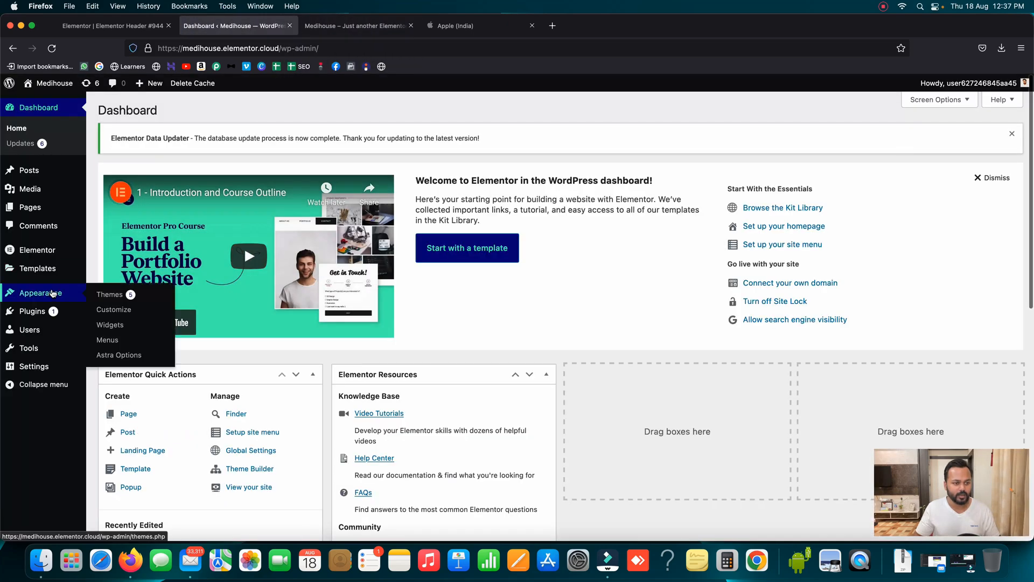
{"action": "left_click", "coordinate": [108, 340]}
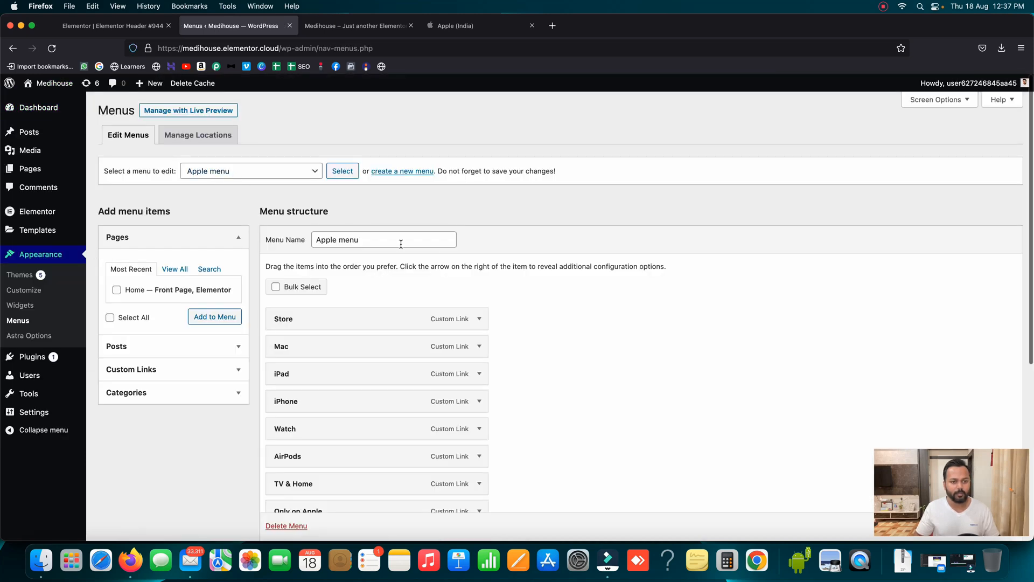
{"action": "scroll", "coordinate": [347, 310], "scroll_direction": "down", "scroll_amount": 1}
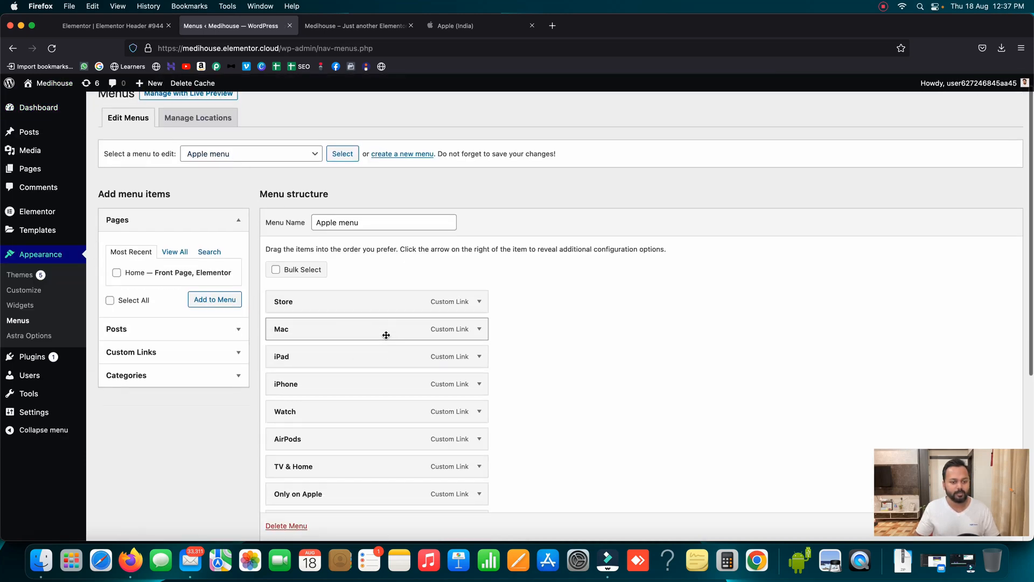
{"action": "scroll", "coordinate": [385, 332], "scroll_direction": "down", "scroll_amount": 3}
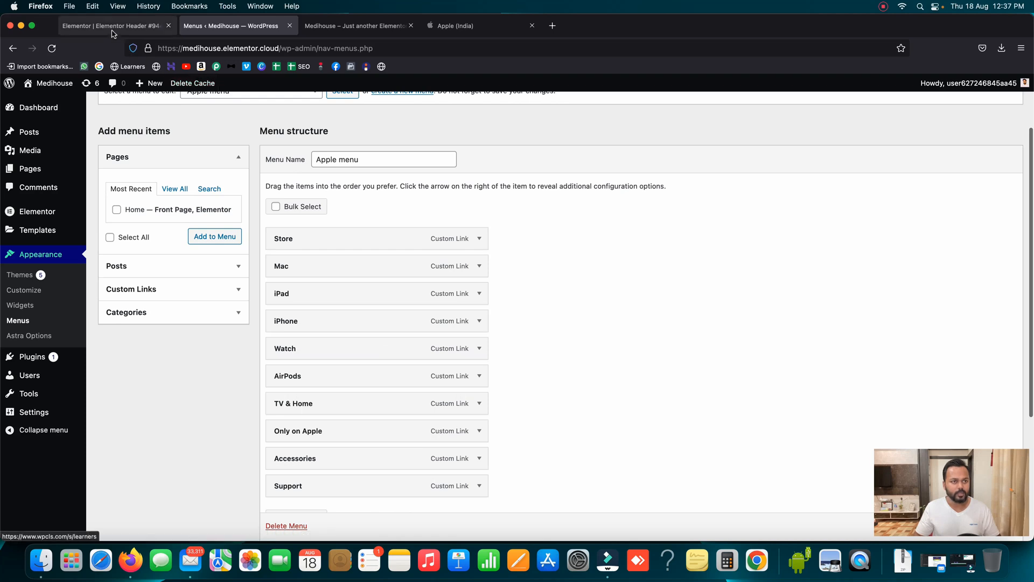
Step: Add a Nav Menu widget to the empty second inner column of the Elementor header, using the Apple menu
{"action": "left_click", "coordinate": [107, 25]}
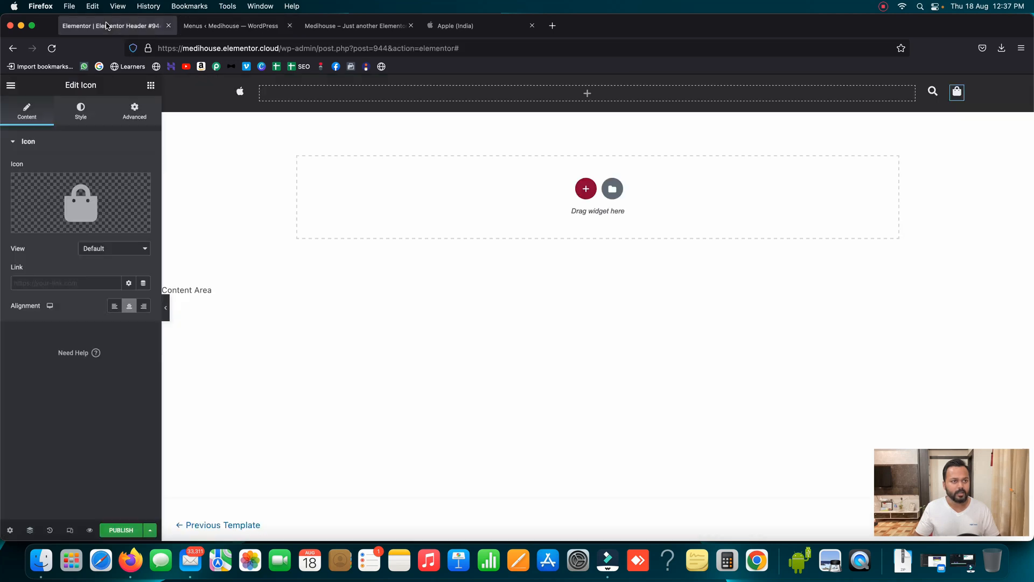
{"action": "left_click", "coordinate": [588, 90]}
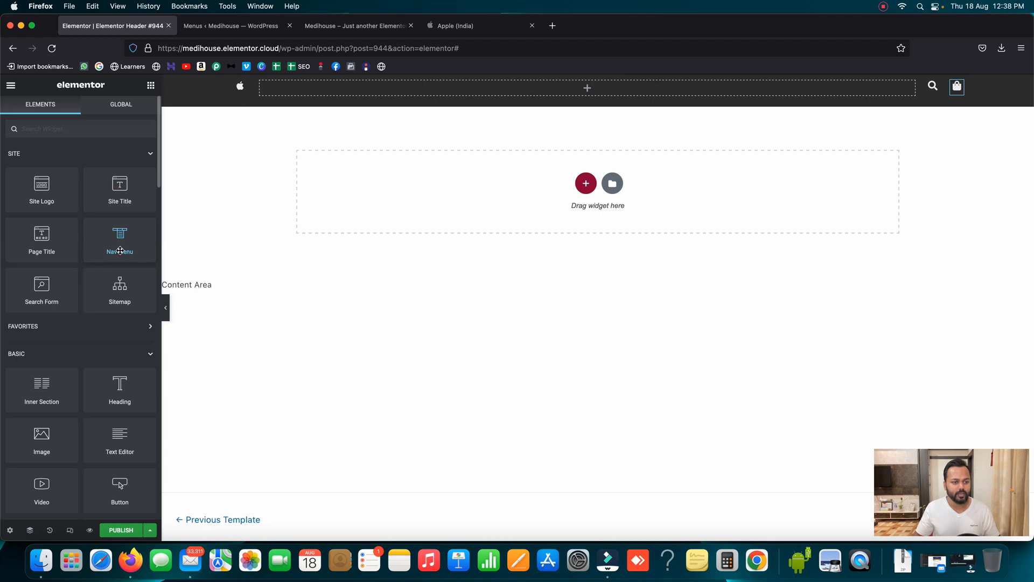
{"action": "left_click_drag", "start_coordinate": [109, 240], "coordinate": [390, 106]}
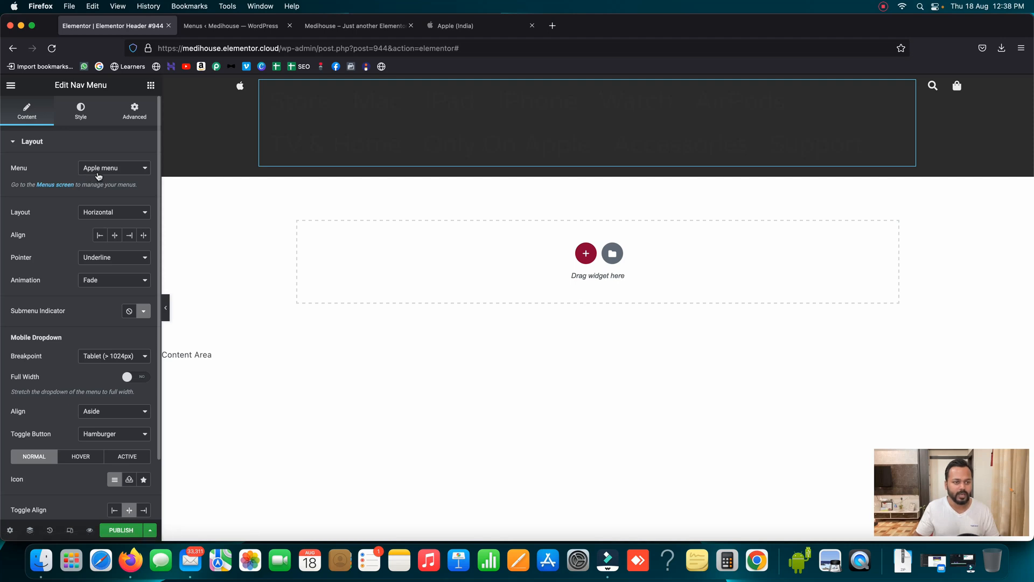
{"action": "left_click", "coordinate": [129, 171]}
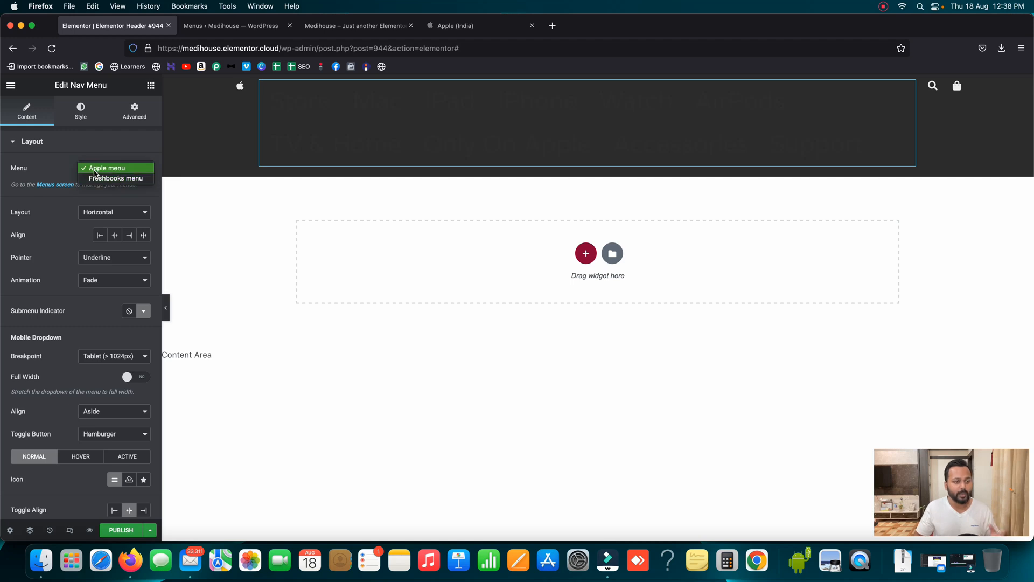
{"action": "left_click", "coordinate": [104, 169]}
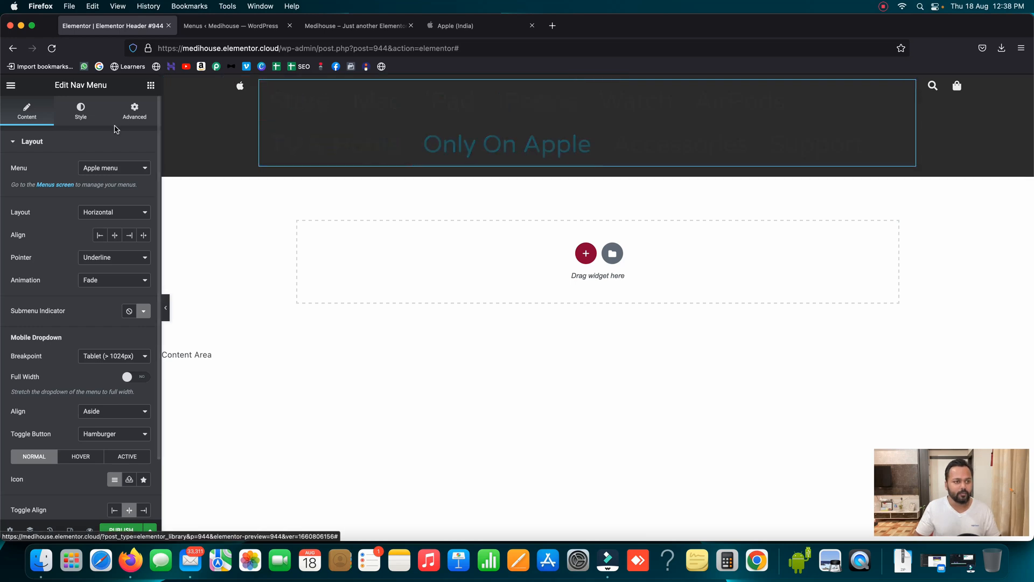
Step: Set the navigation menu's normal text colour to #efefef
{"action": "left_click", "coordinate": [83, 118]}
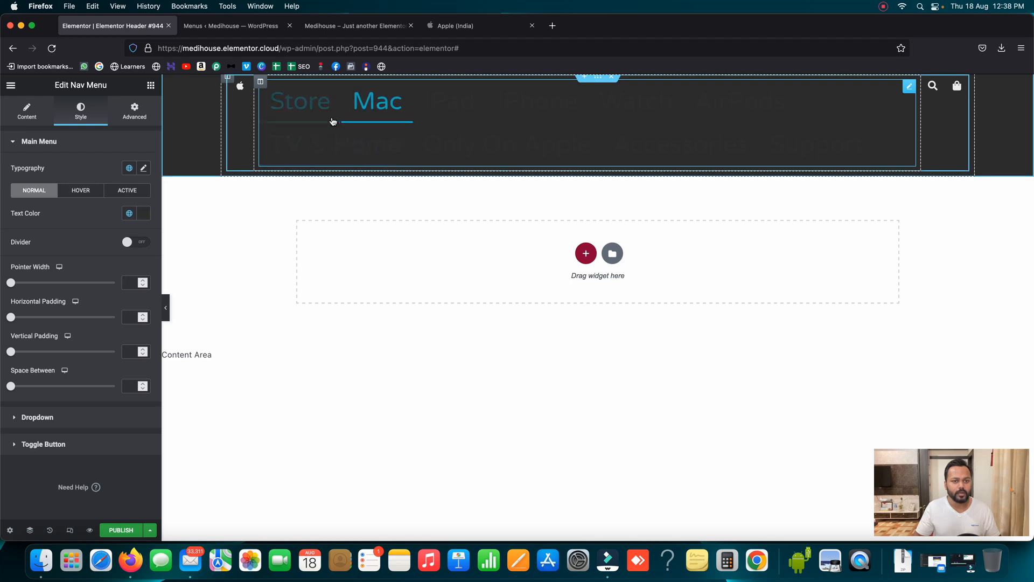
{"action": "left_click", "coordinate": [144, 213]}
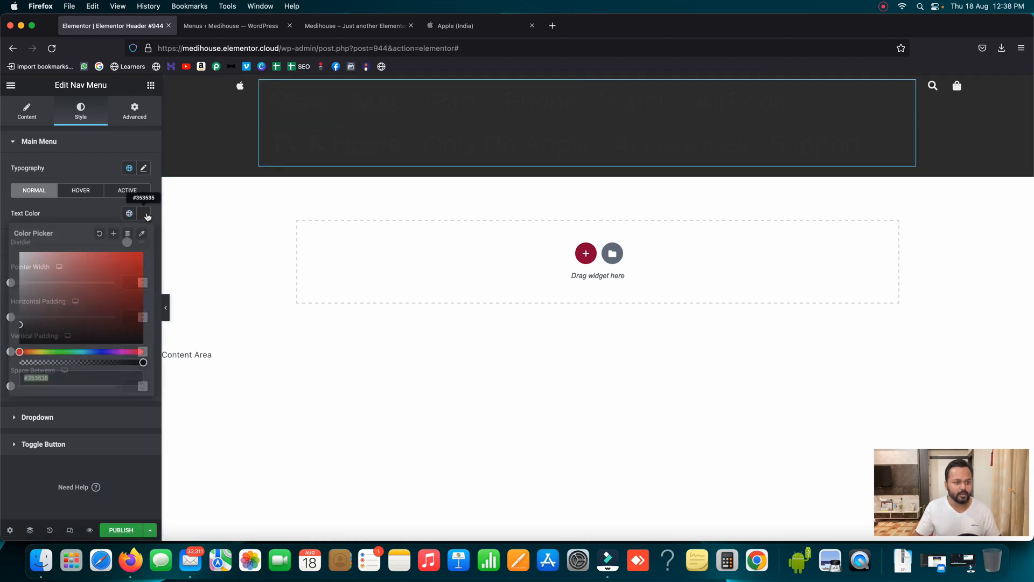
{"action": "key", "text": "BackSpace"}
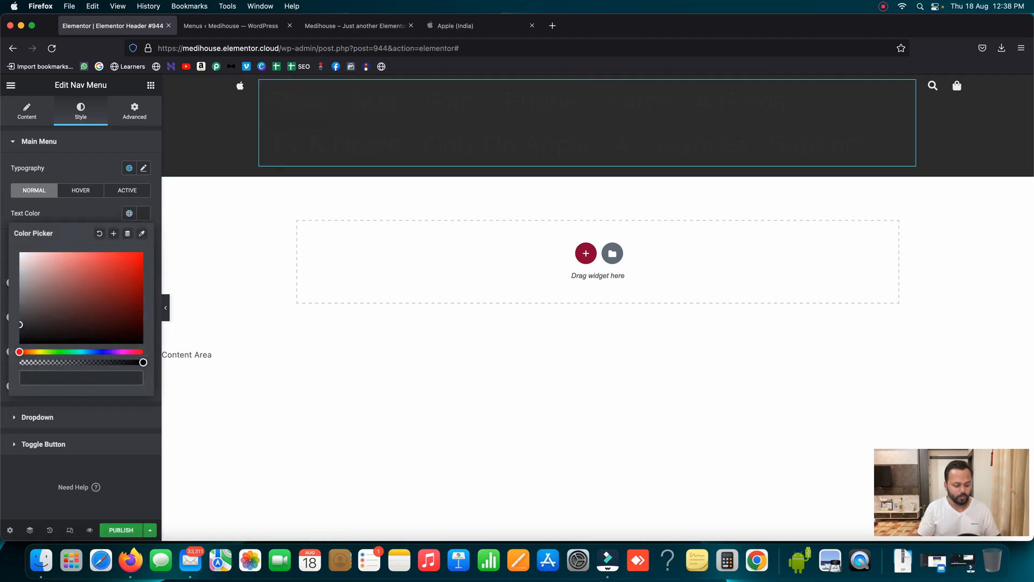
{"action": "type", "text": "#e"}
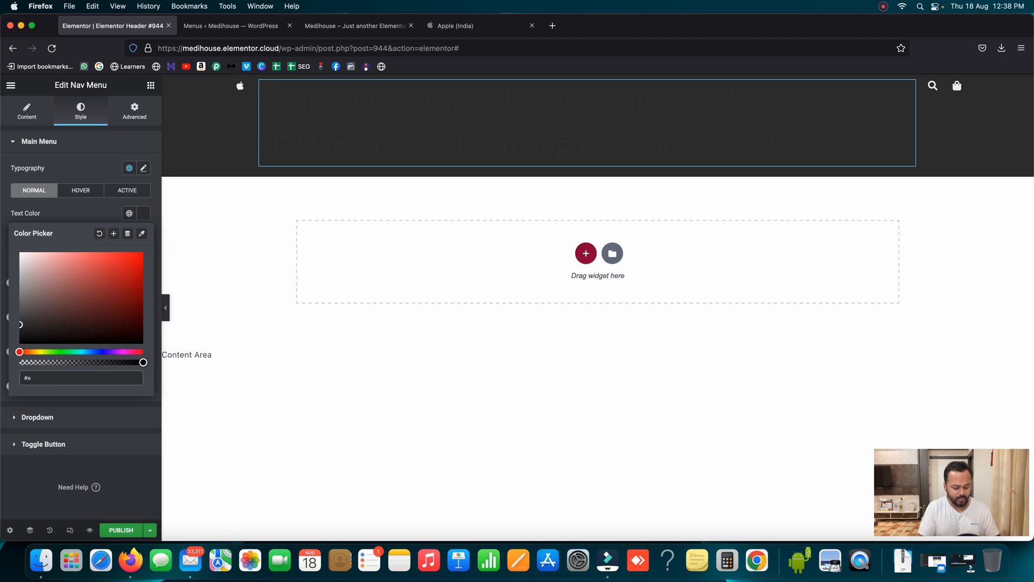
{"action": "type", "text": "fefef"}
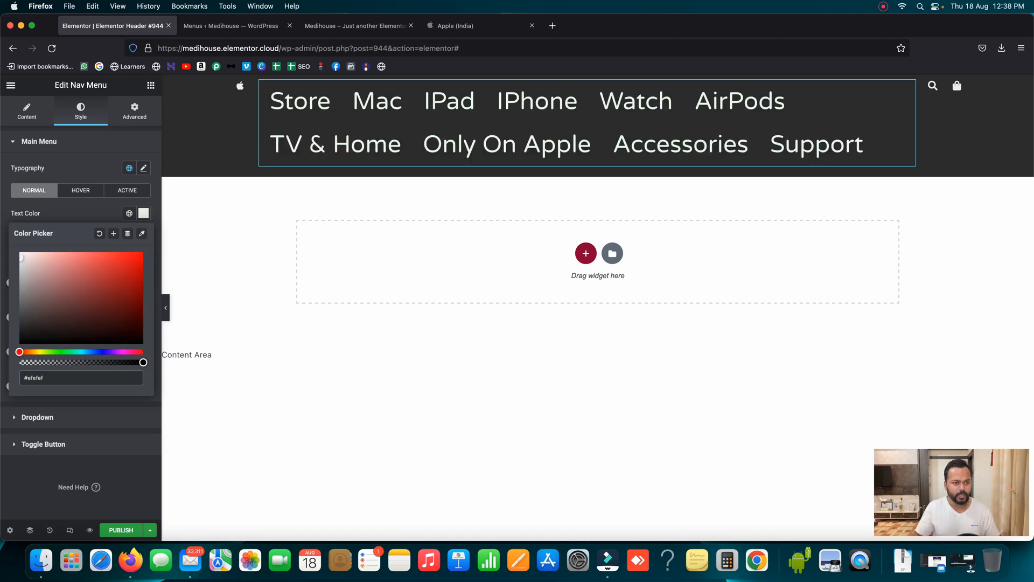
{"action": "left_click", "coordinate": [86, 209]}
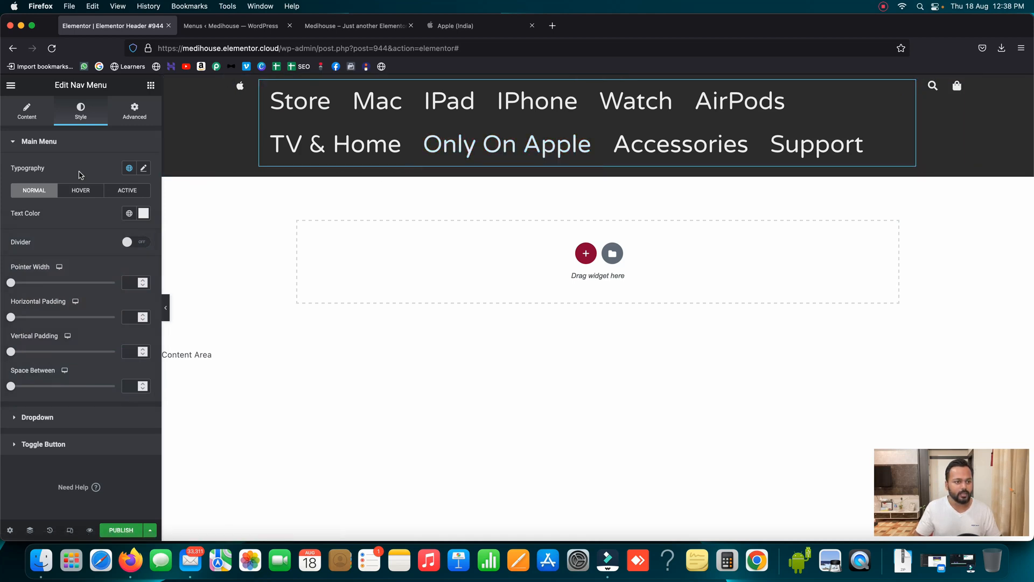
Step: Change the navigation menu's font family to Roboto
{"action": "left_click", "coordinate": [144, 168]}
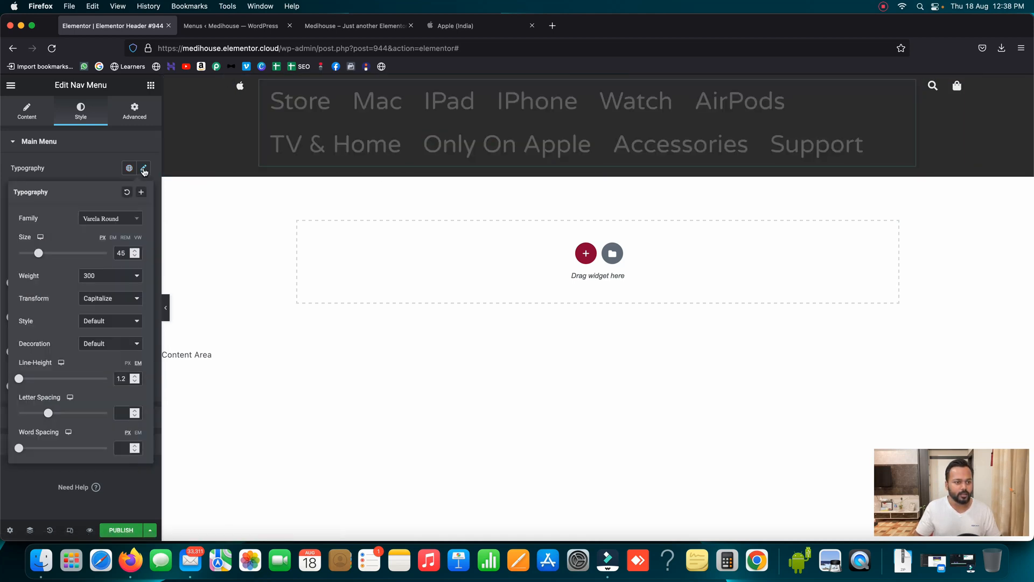
{"action": "left_click", "coordinate": [118, 221]}
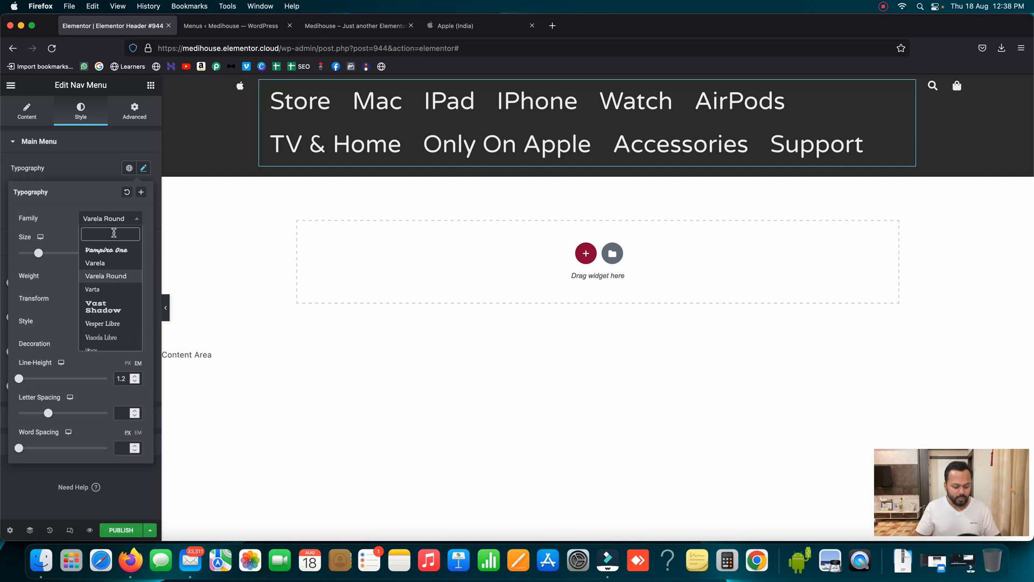
{"action": "type", "text": "roboto"}
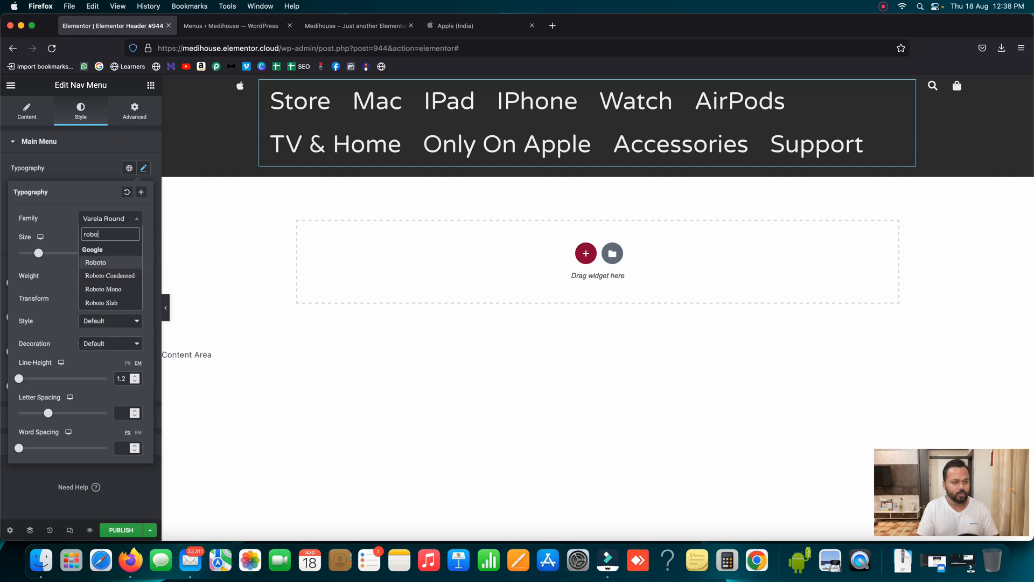
{"action": "left_click", "coordinate": [104, 263]}
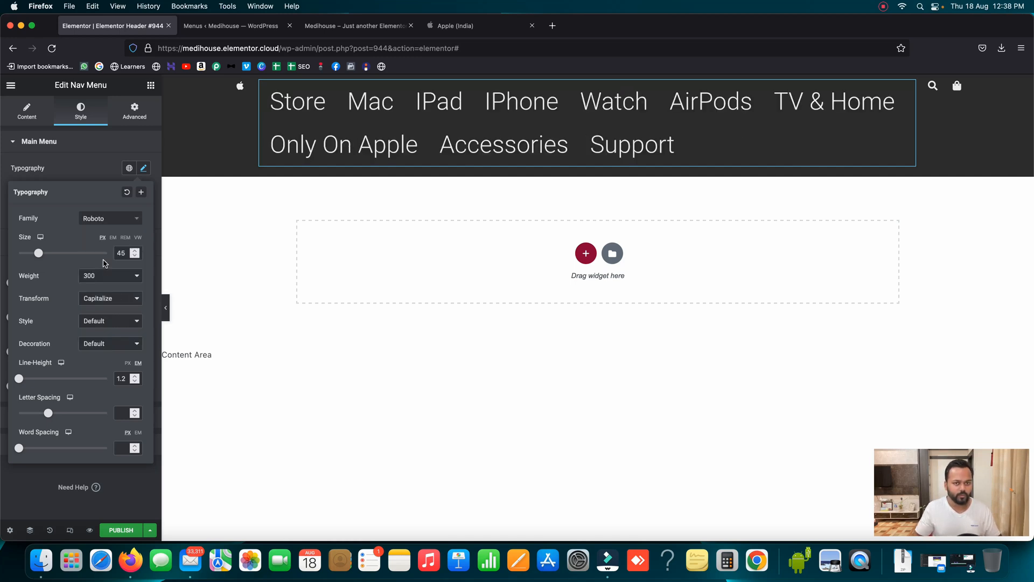
Step: Reduce the navigation menu's font size enough to fit all its items on one line
{"action": "left_click_drag", "start_coordinate": [134, 258], "coordinate": [135, 258]}
{"action": "left_click", "coordinate": [135, 250]}
{"action": "left_click", "coordinate": [135, 250]}
{"action": "left_click", "coordinate": [135, 251]}
{"action": "left_click", "coordinate": [135, 251]}
{"action": "left_click", "coordinate": [135, 251]}
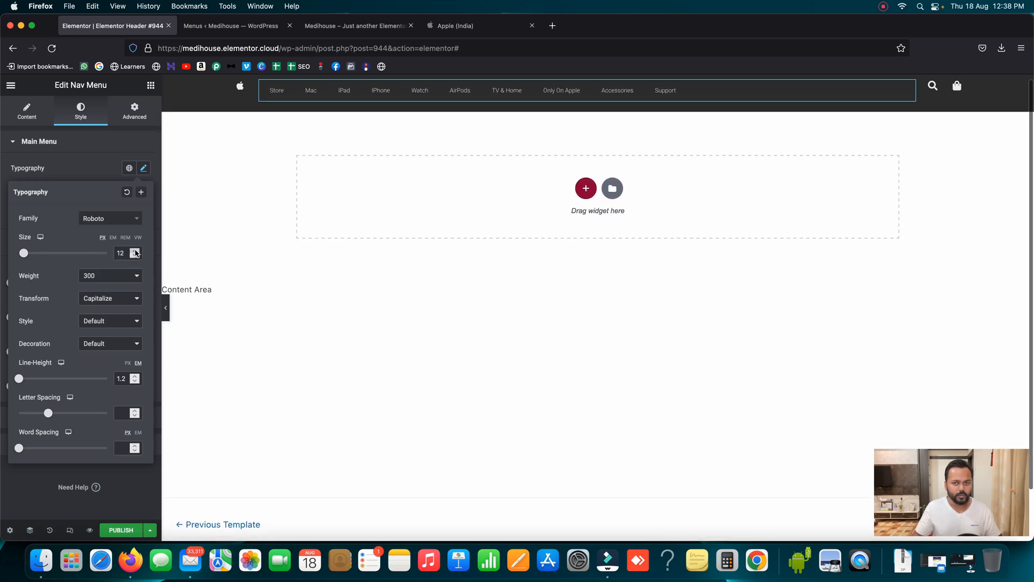
{"action": "left_click", "coordinate": [135, 251]}
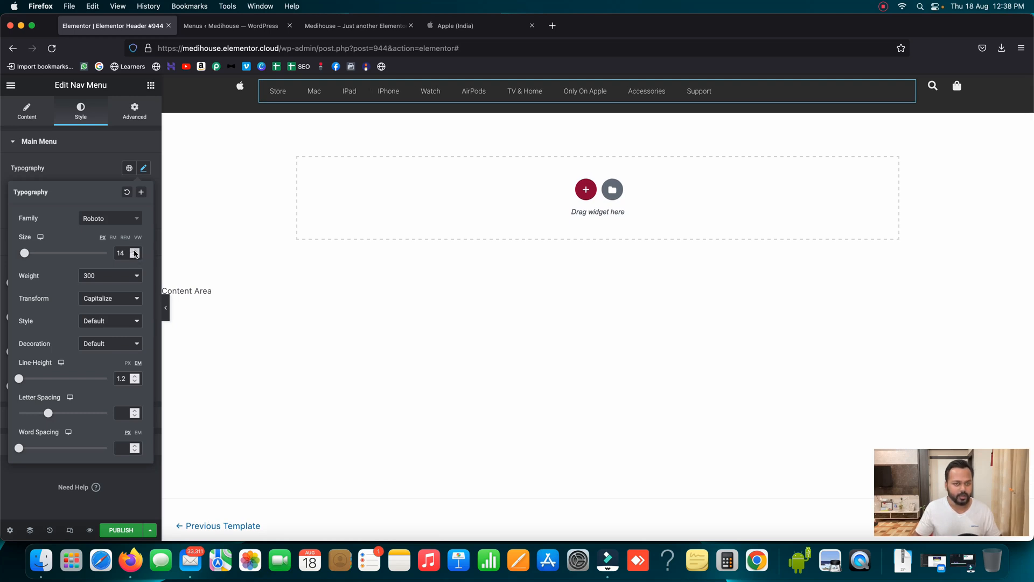
{"action": "left_click", "coordinate": [84, 172]}
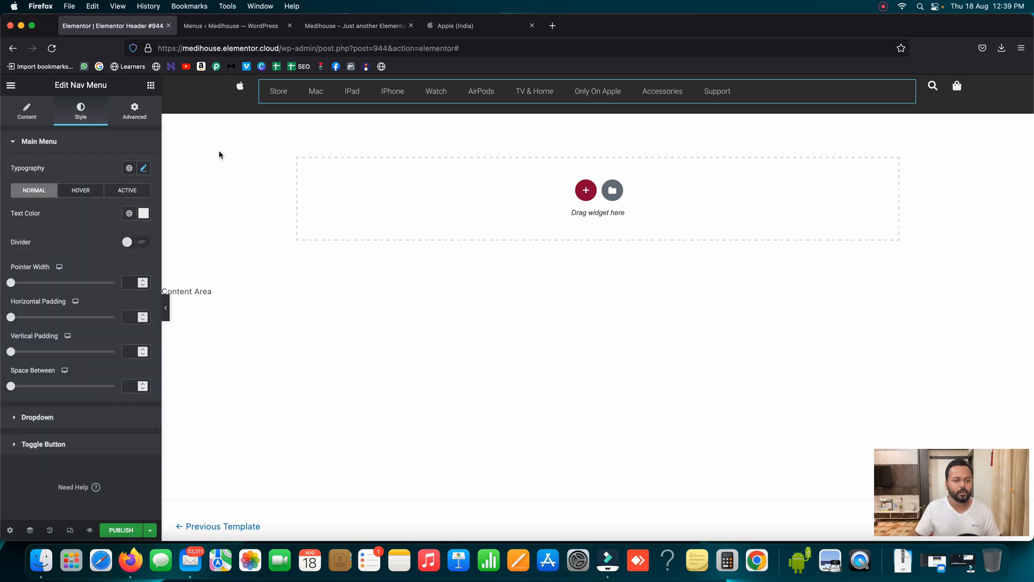
Step: Set the vertical alignment of the logo, search icon and bag icon columns to Middle
{"action": "mouse_move", "coordinate": [243, 94]}
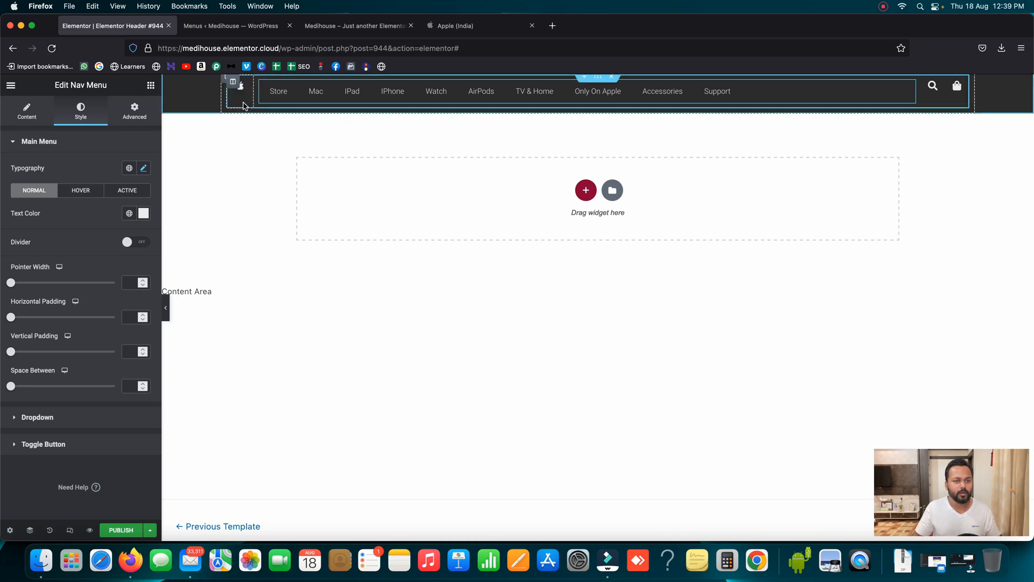
{"action": "left_click", "coordinate": [234, 83]}
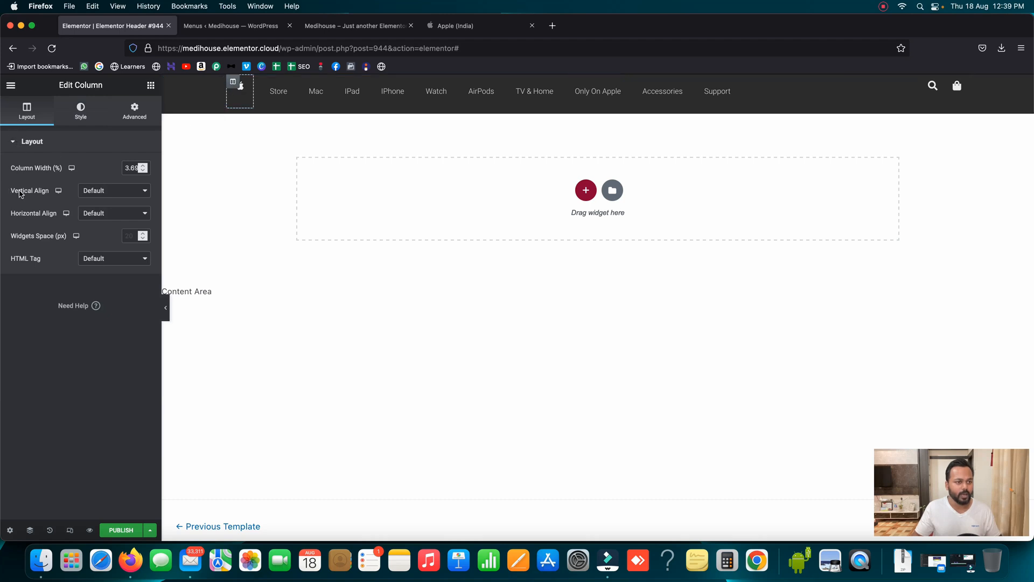
{"action": "left_click", "coordinate": [117, 195]}
{"action": "left_click", "coordinate": [112, 211]}
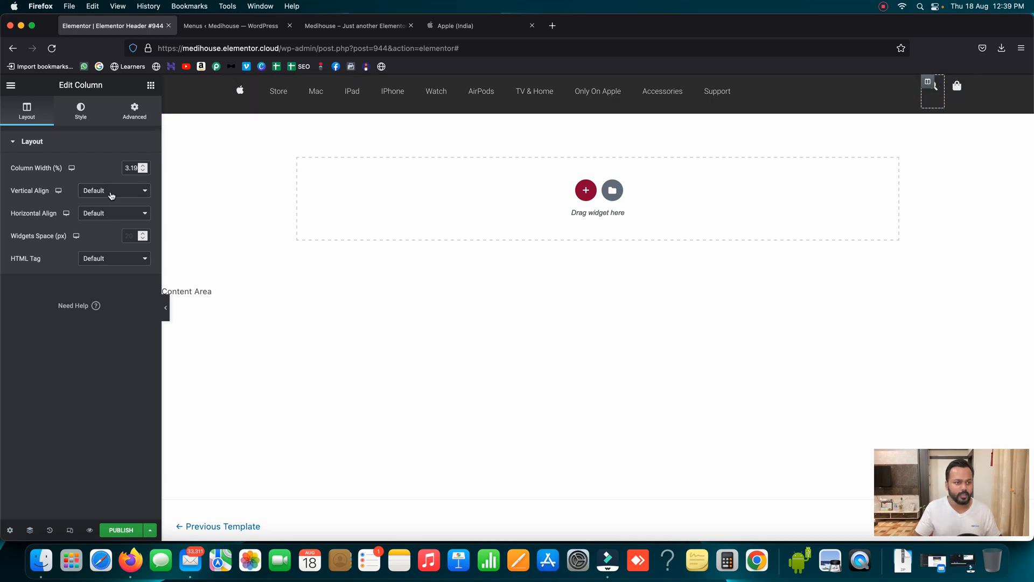
{"action": "left_click", "coordinate": [110, 195]}
{"action": "left_click", "coordinate": [109, 211]}
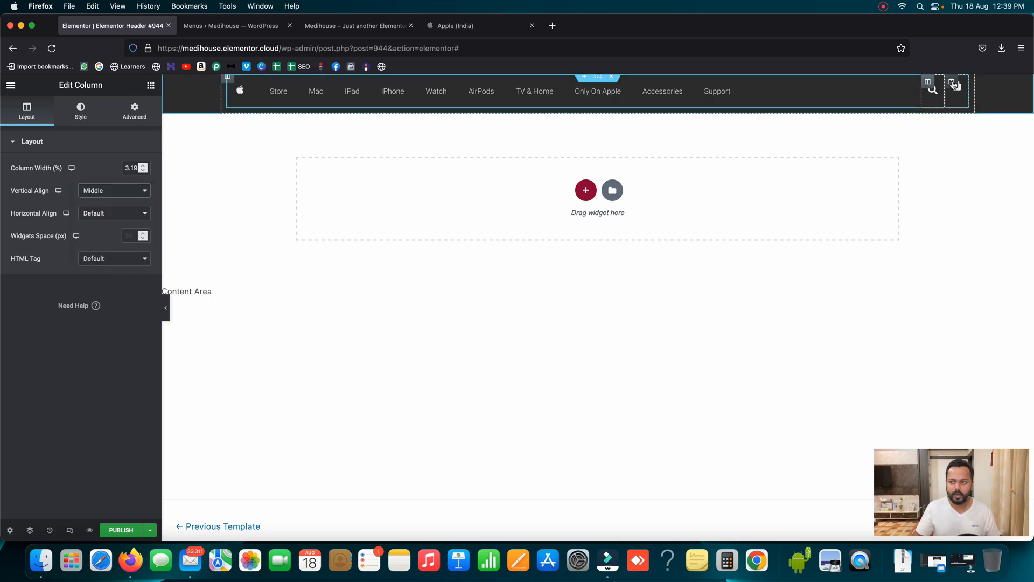
{"action": "left_click", "coordinate": [110, 190]}
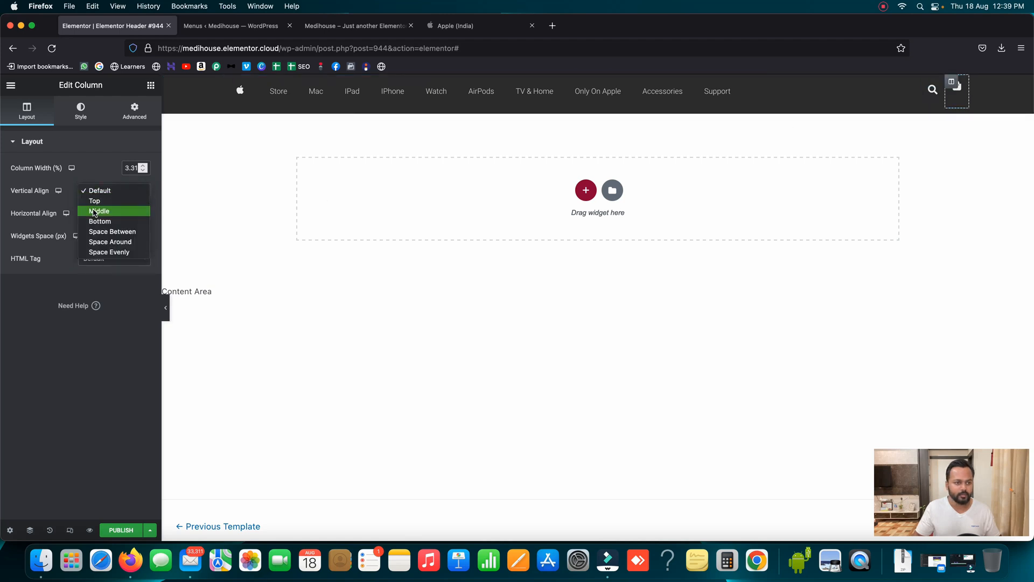
{"action": "left_click", "coordinate": [97, 208]}
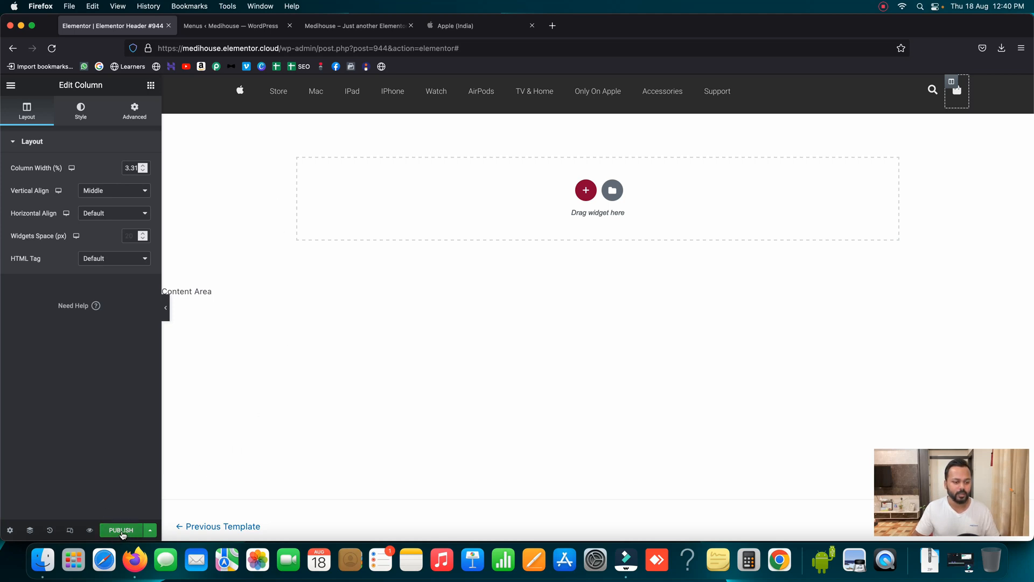
Step: Start publishing the header template and add a display condition that includes the Entire Site
{"action": "left_click", "coordinate": [121, 530]}
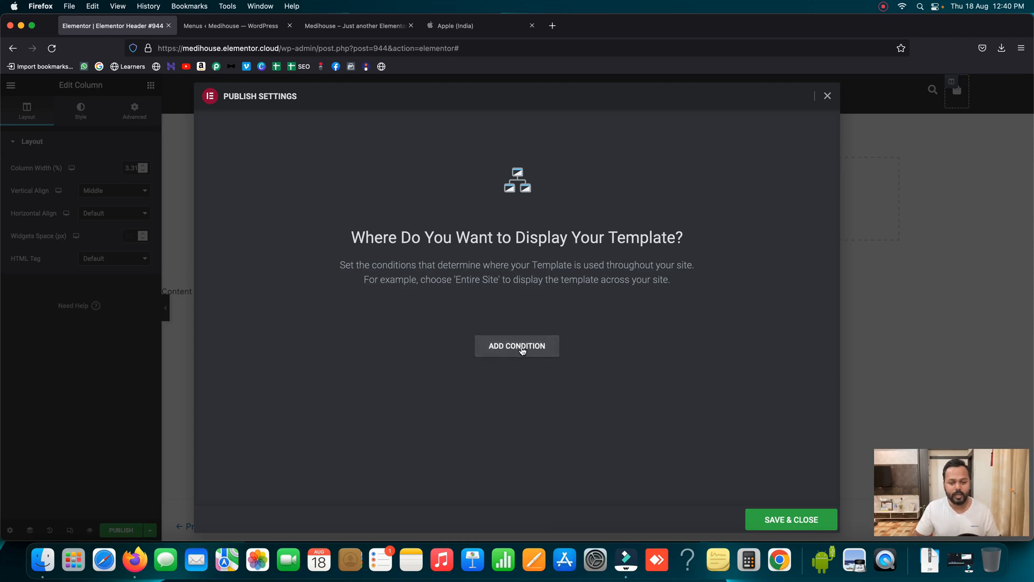
{"action": "left_click", "coordinate": [516, 353]}
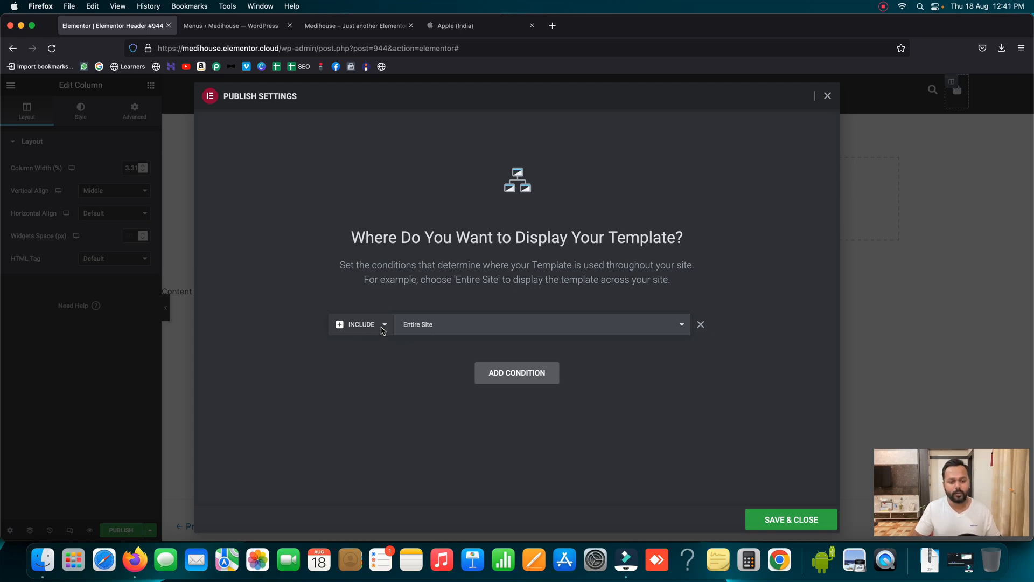
Step: Try the include/exclude choice and change the display condition's scope to Singular
{"action": "left_click", "coordinate": [381, 330]}
{"action": "left_click", "coordinate": [377, 334]}
{"action": "left_click", "coordinate": [360, 326]}
{"action": "left_click", "coordinate": [353, 311]}
{"action": "left_click", "coordinate": [434, 327]}
{"action": "left_click", "coordinate": [425, 338]}
{"action": "left_click", "coordinate": [464, 328]}
{"action": "left_click", "coordinate": [434, 337]}
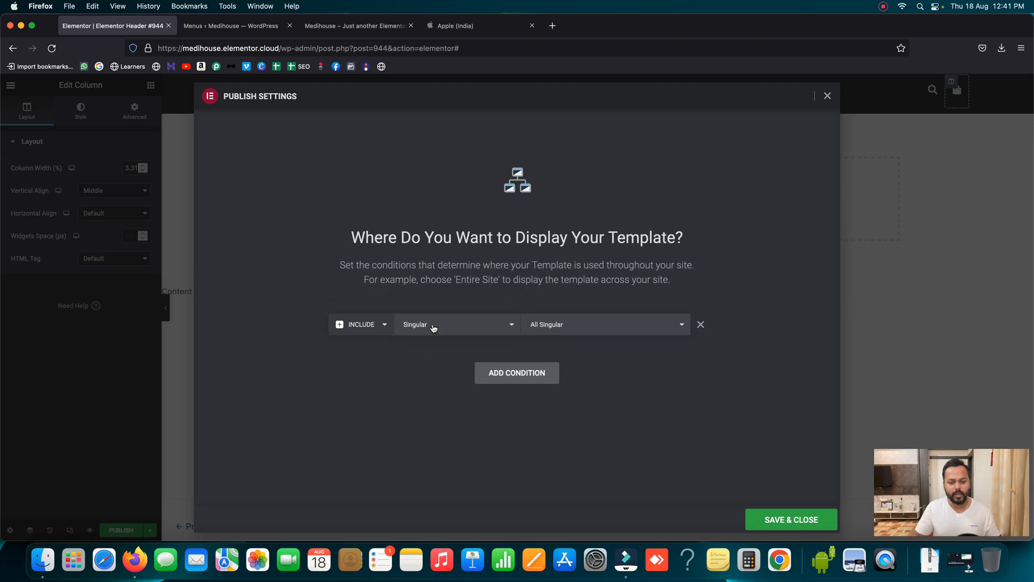
Step: Set the display condition to Entire Site and save the publish settings to put the header live
{"action": "left_click", "coordinate": [429, 328]}
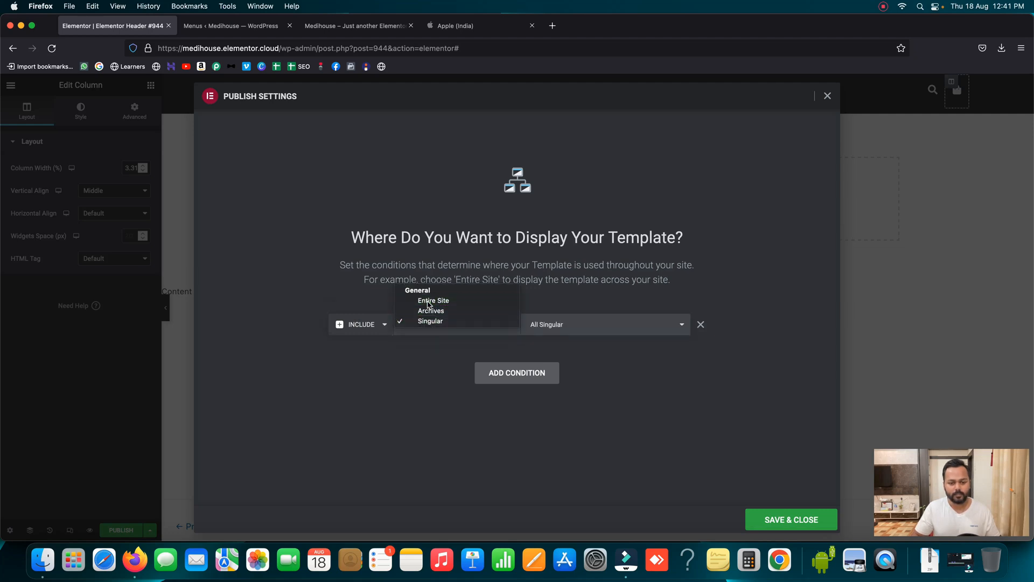
{"action": "left_click", "coordinate": [431, 299]}
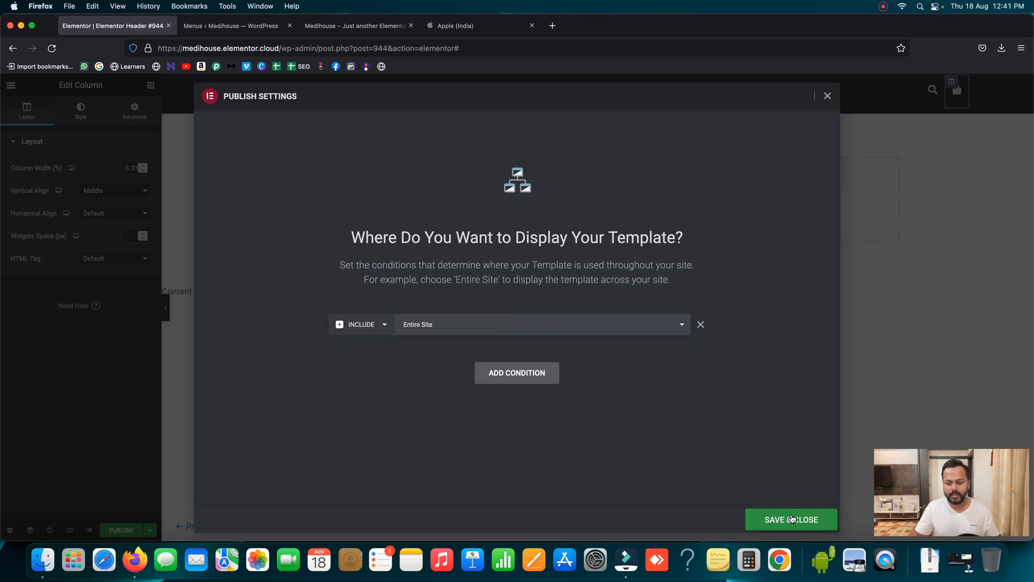
{"action": "left_click", "coordinate": [792, 518]}
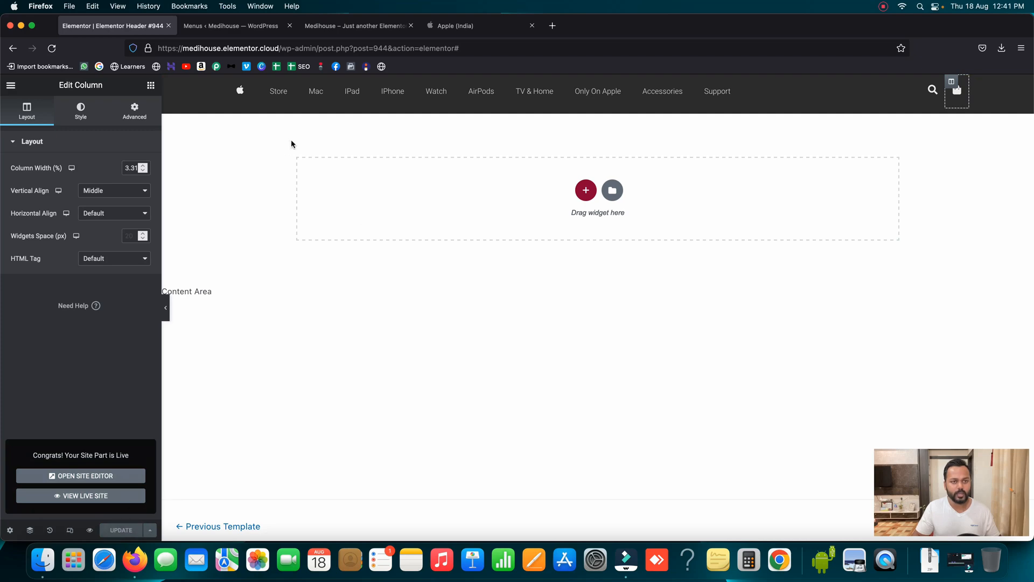
Step: Reload the live Medihouse homepage and compare its new header with the one on Apple's website
{"action": "left_click", "coordinate": [325, 27]}
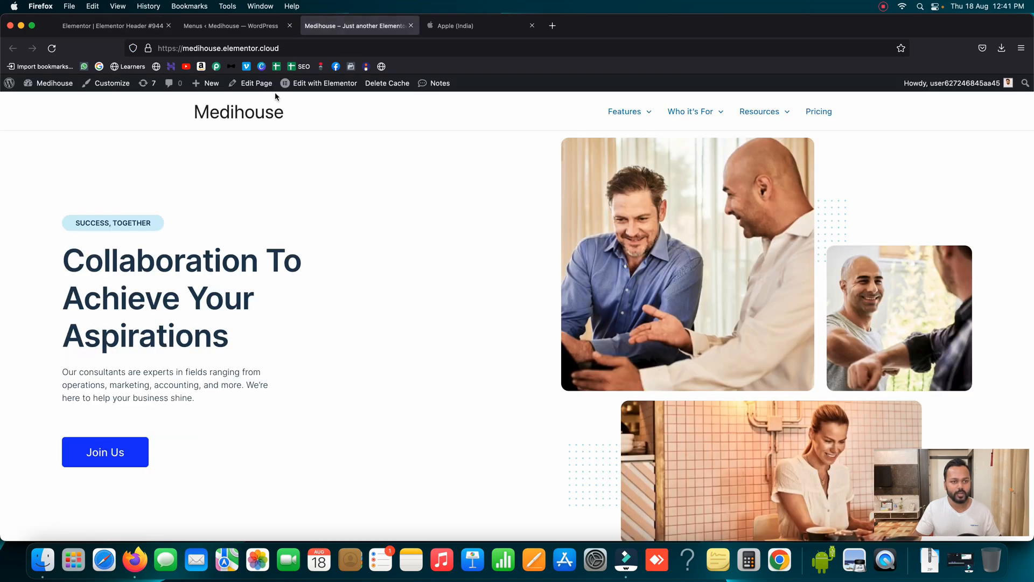
{"action": "left_click", "coordinate": [53, 49]}
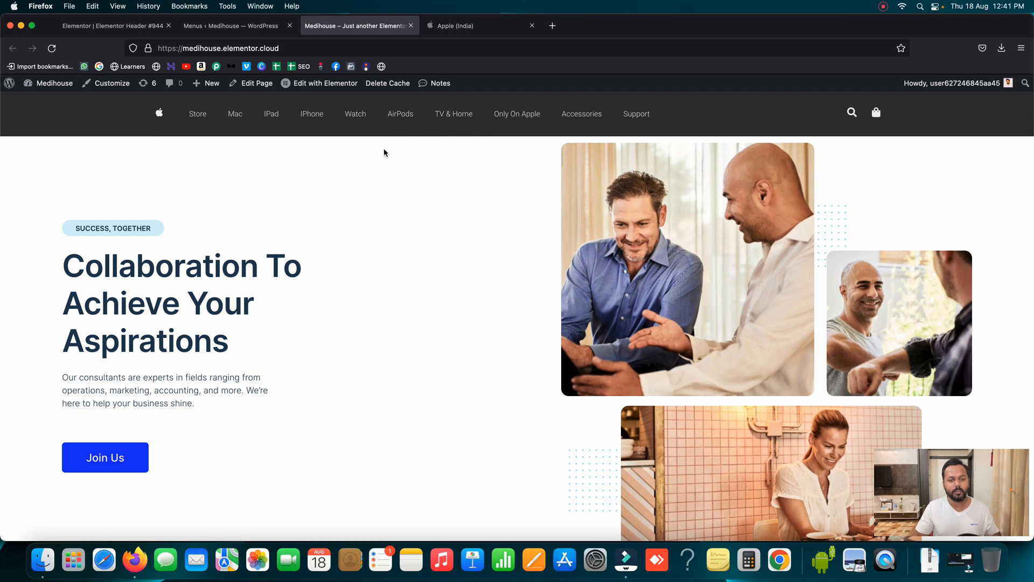
{"action": "left_click", "coordinate": [478, 25]}
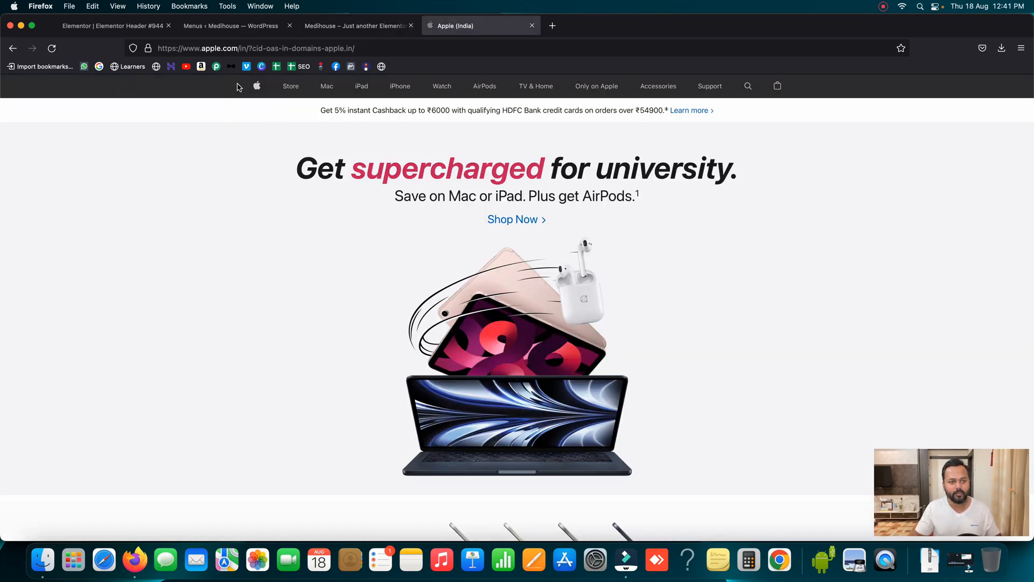
{"action": "left_click", "coordinate": [318, 28]}
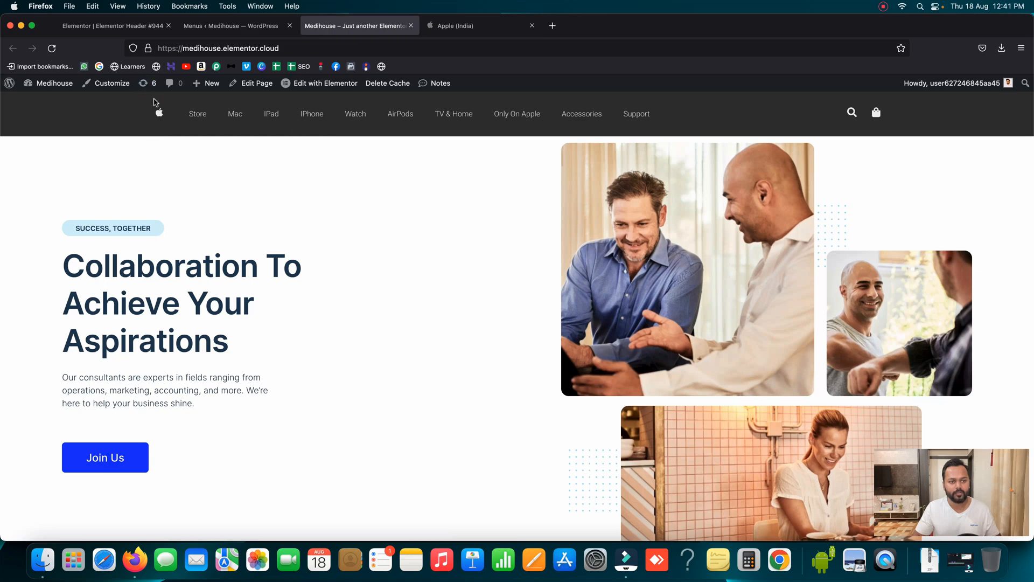
Step: Return to the header template and set the outer column's margin and padding to 0 on all sides
{"action": "left_click", "coordinate": [124, 29]}
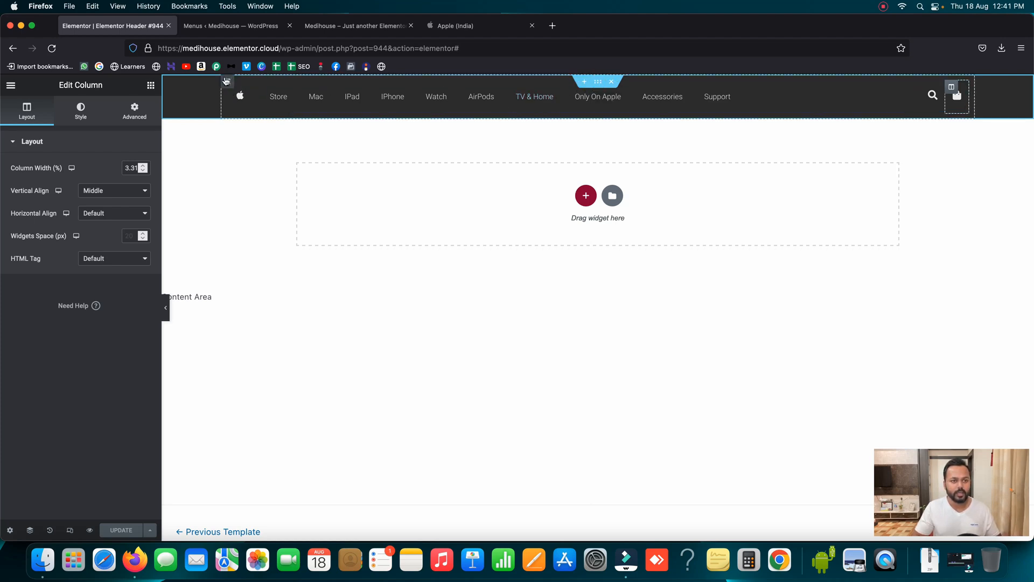
{"action": "left_click", "coordinate": [135, 111]}
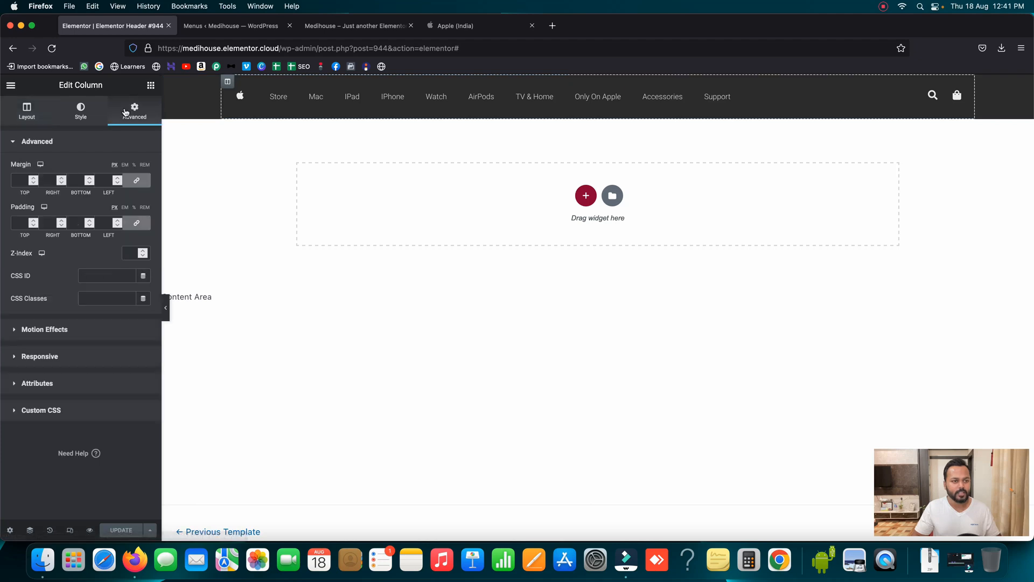
{"action": "left_click", "coordinate": [19, 181]}
{"action": "type", "text": "0"}
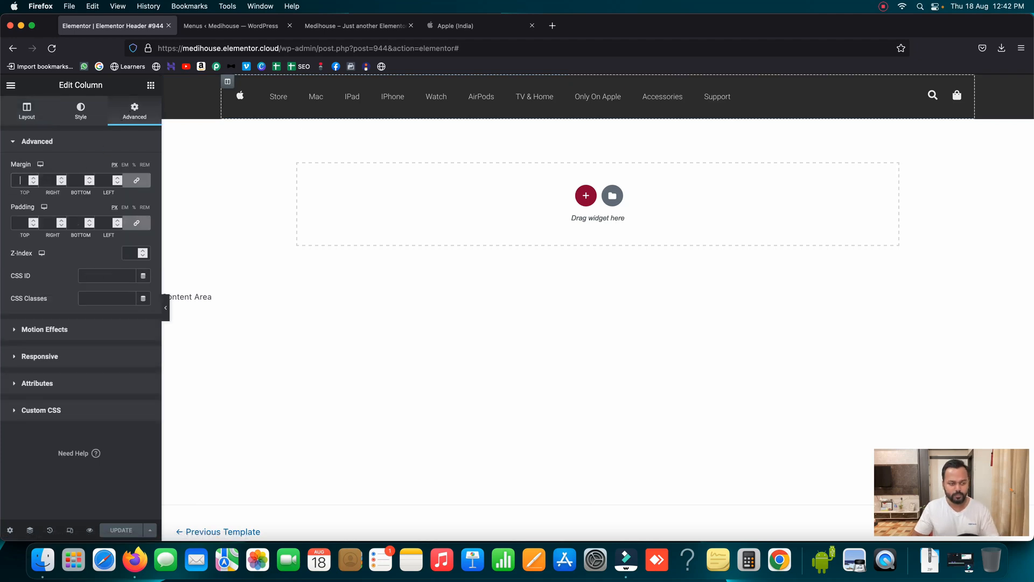
{"action": "left_click", "coordinate": [23, 222]}
{"action": "type", "text": "0"}
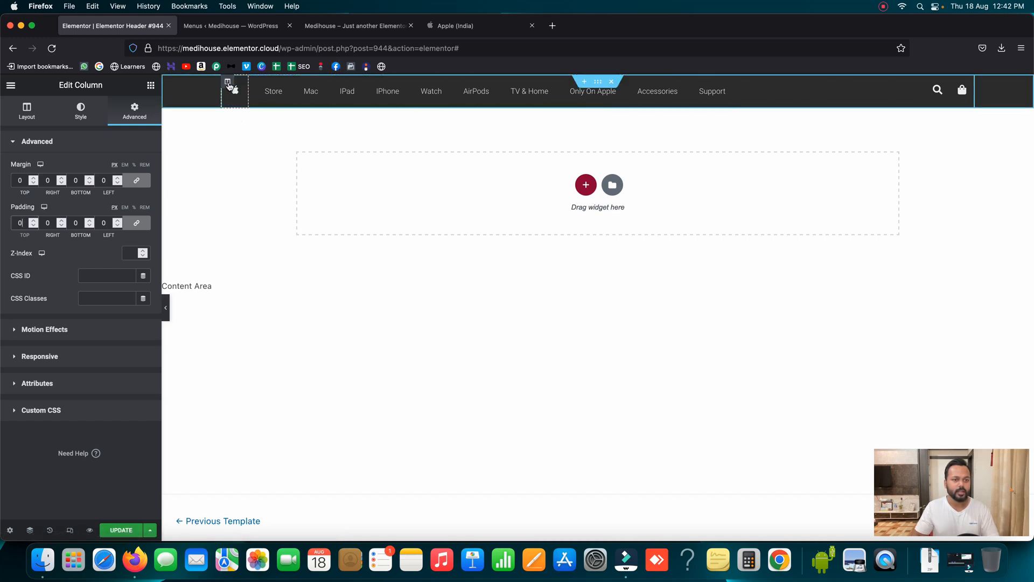
Step: Set the logo column's margin and padding to 0 on all sides
{"action": "left_click", "coordinate": [227, 84]}
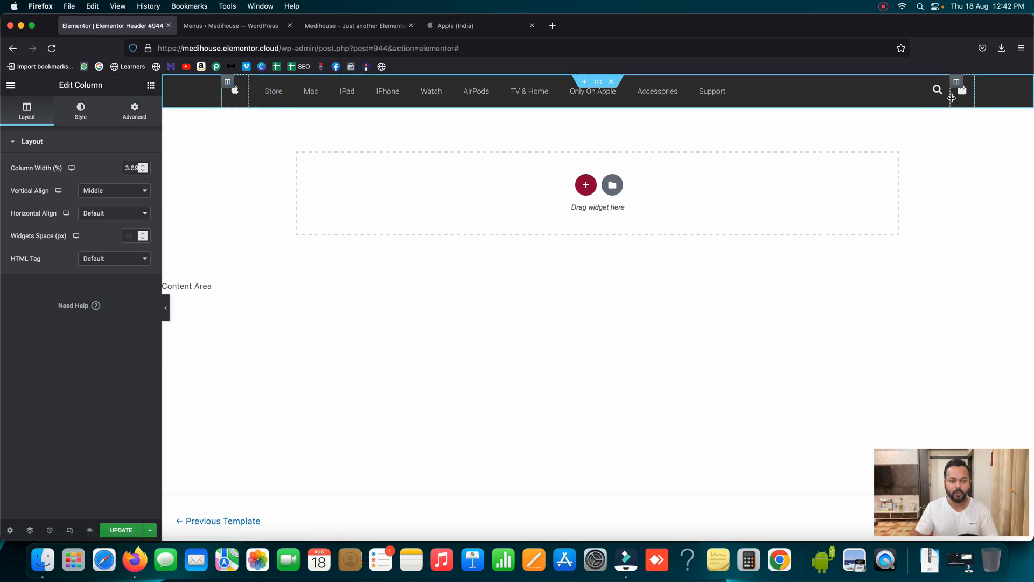
{"action": "left_click", "coordinate": [134, 111]}
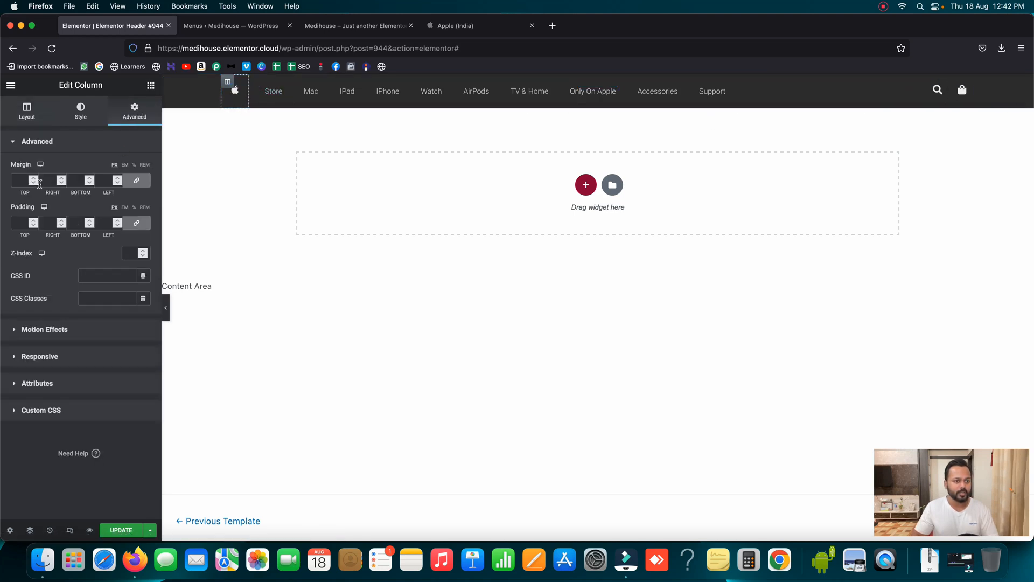
{"action": "left_click", "coordinate": [23, 182]}
{"action": "type", "text": "0"}
Step: Set the navigation menu column's margin and padding to 0 on all sides
{"action": "left_click", "coordinate": [256, 81]}
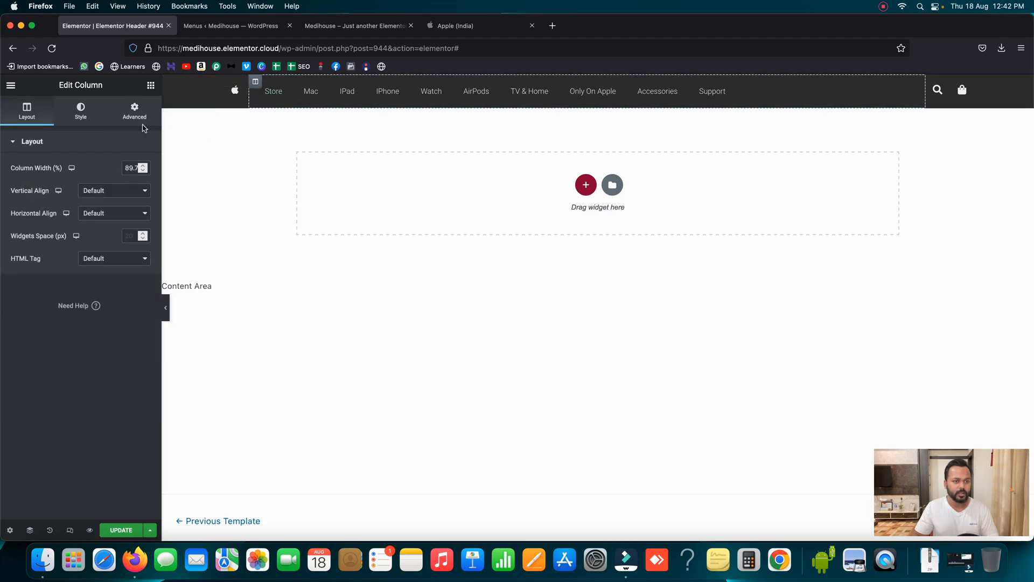
{"action": "left_click", "coordinate": [141, 120]}
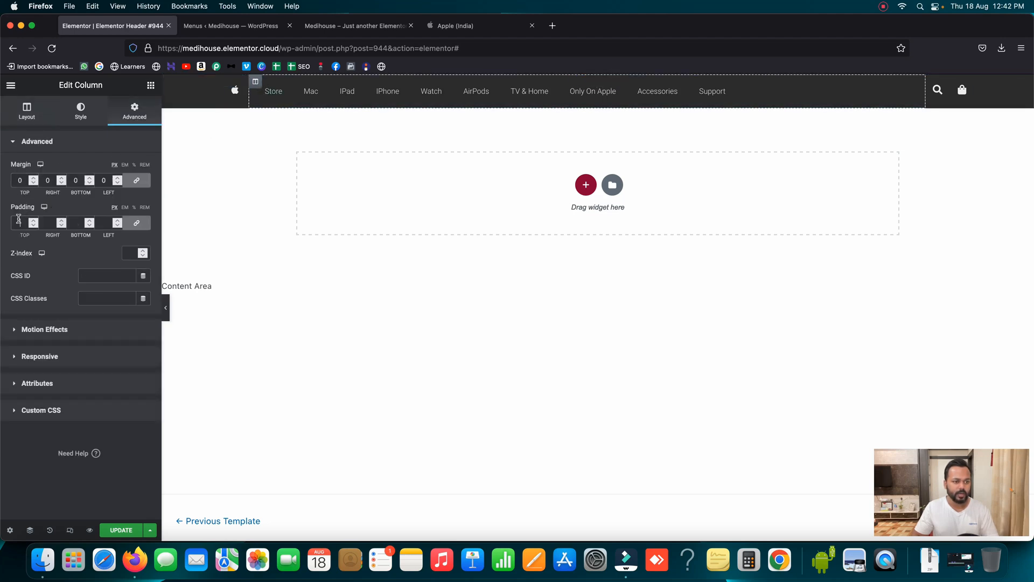
{"action": "left_click", "coordinate": [20, 222]}
{"action": "type", "text": "0"}
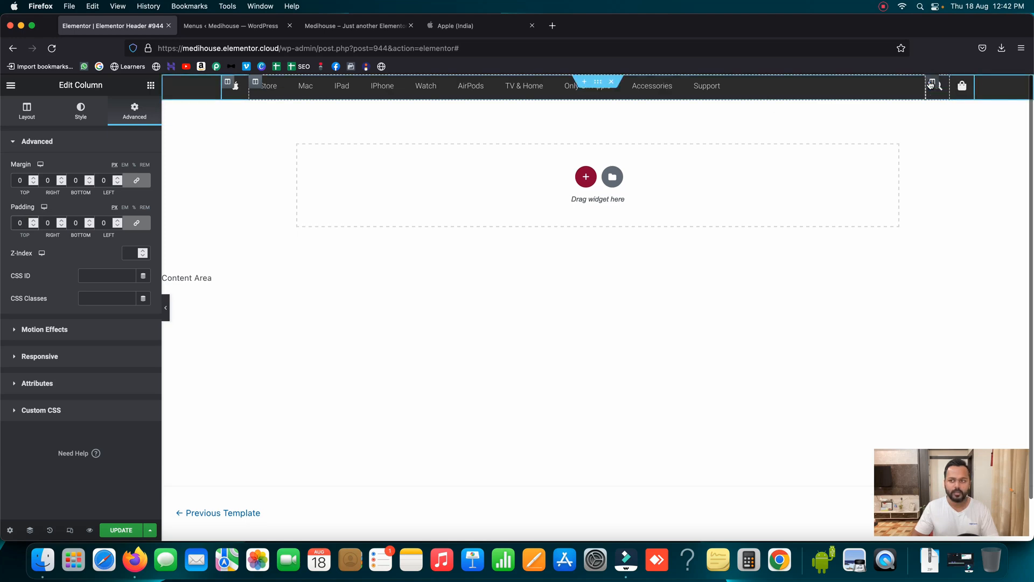
Step: Set the search icon column's margin and padding to 0 on all sides
{"action": "left_click", "coordinate": [933, 82]}
{"action": "left_click", "coordinate": [137, 121]}
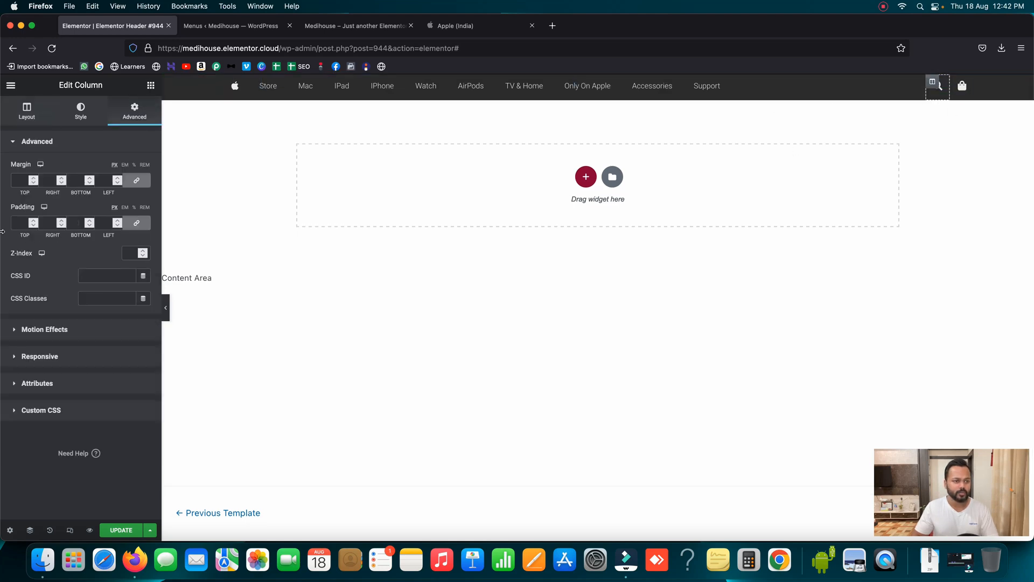
{"action": "left_click", "coordinate": [23, 182]}
{"action": "left_click", "coordinate": [20, 224]}
{"action": "type", "text": "0"}
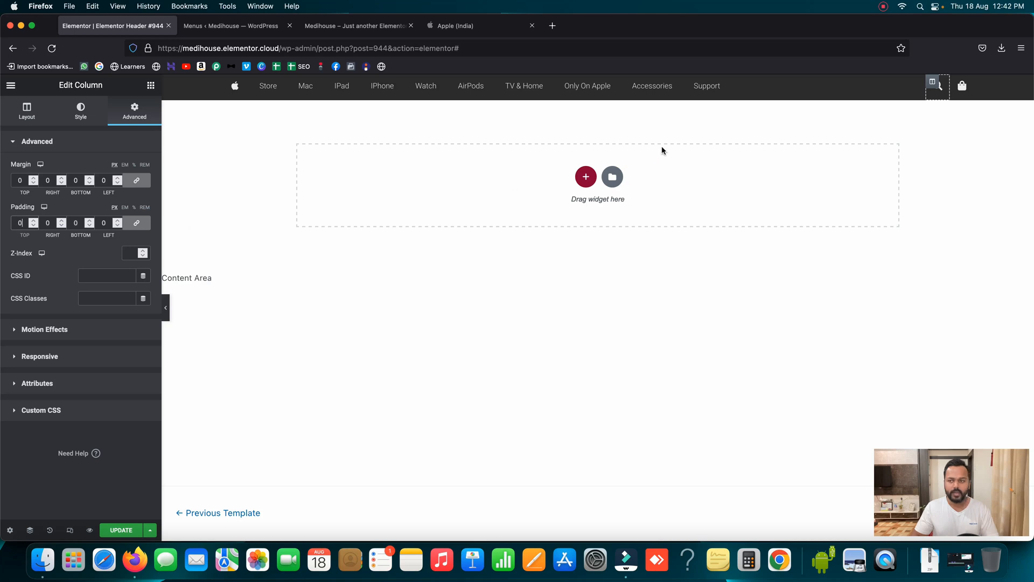
Step: Set the bag icon column's margin and padding to 0 on all sides and update the header template
{"action": "left_click", "coordinate": [957, 83]}
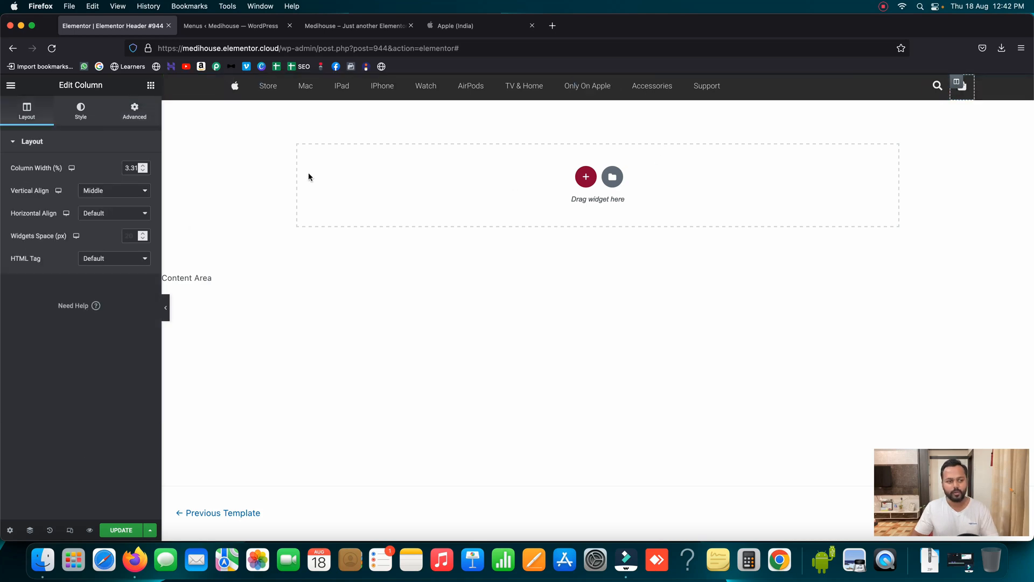
{"action": "left_click", "coordinate": [134, 111]}
{"action": "left_click", "coordinate": [24, 181]}
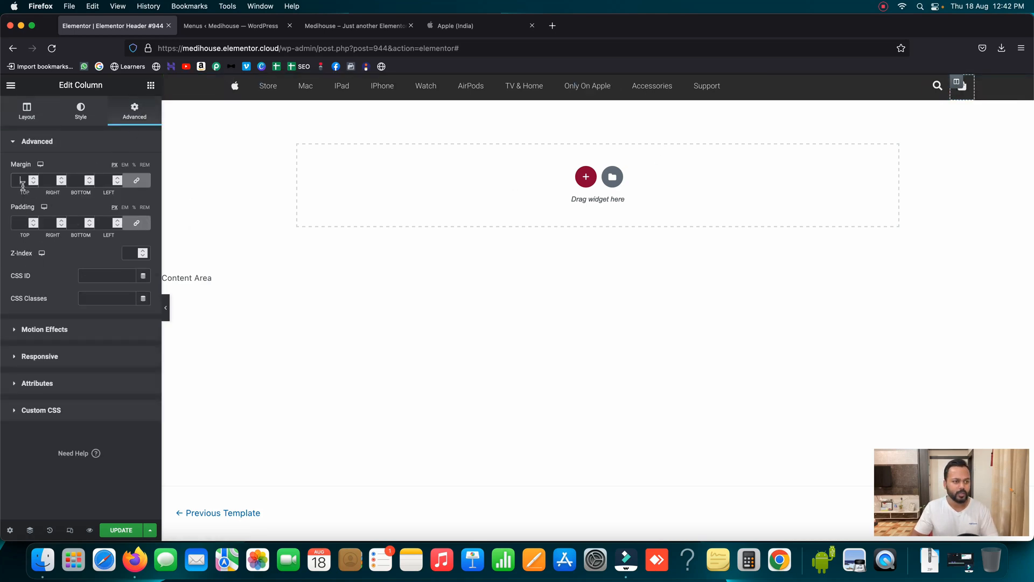
{"action": "type", "text": "0"}
{"action": "left_click", "coordinate": [19, 220]}
{"action": "type", "text": "0"}
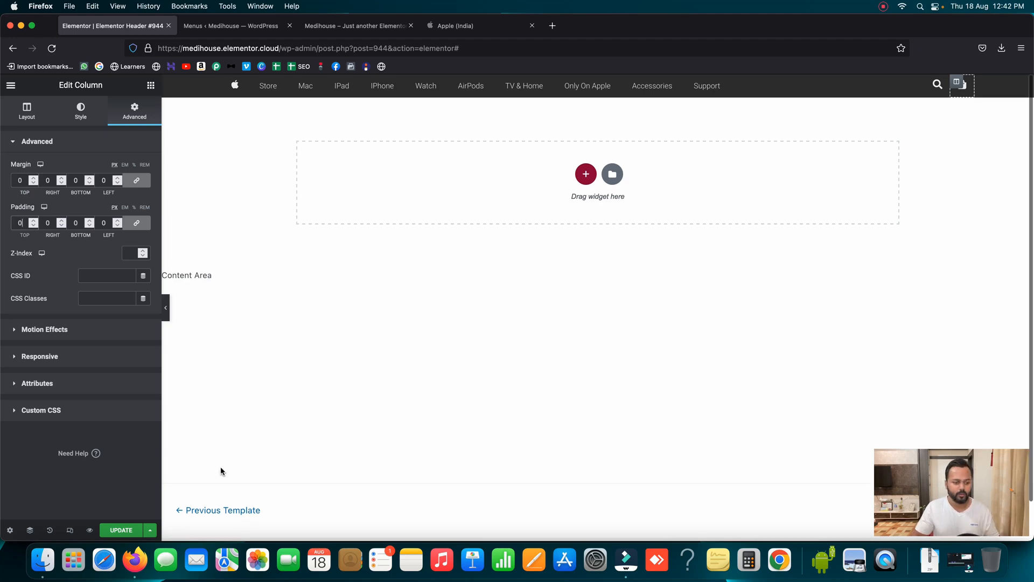
{"action": "left_click", "coordinate": [124, 530]}
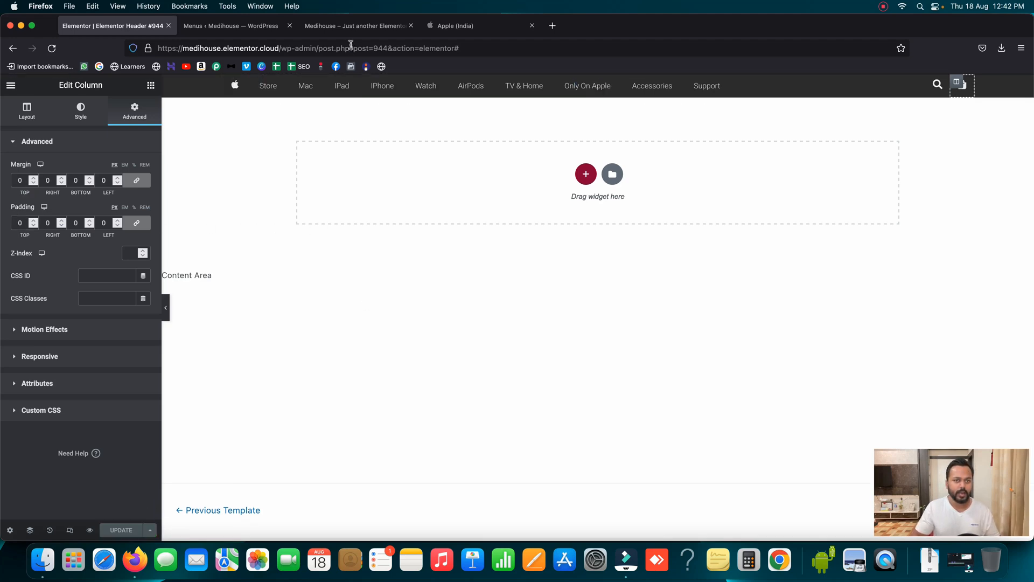
Step: Reload the live homepage, compare the slimmer header's height and spacing with Apple's website, and return to the header editor
{"action": "left_click", "coordinate": [345, 25]}
{"action": "left_click", "coordinate": [52, 48]}
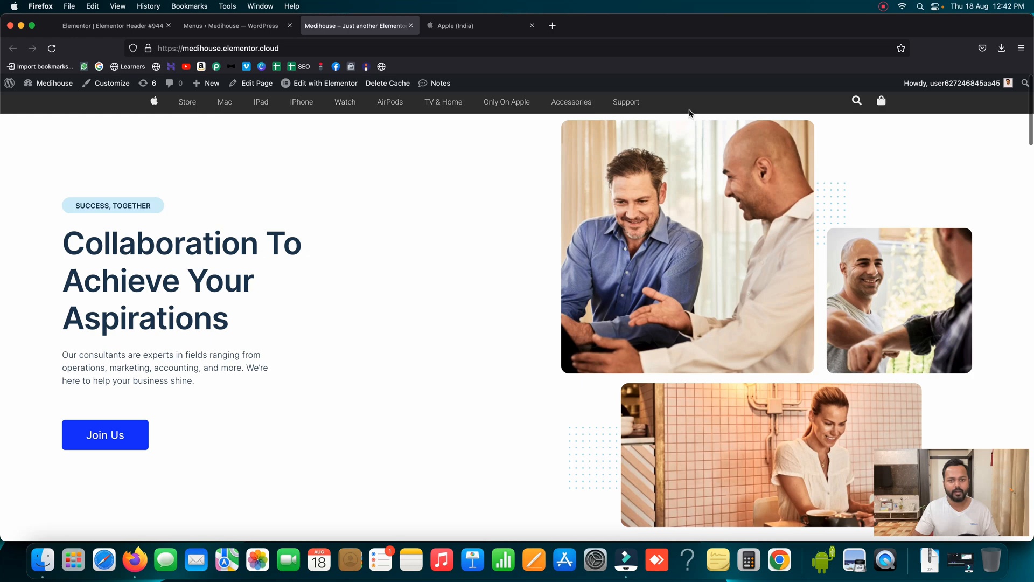
{"action": "left_click", "coordinate": [455, 27]}
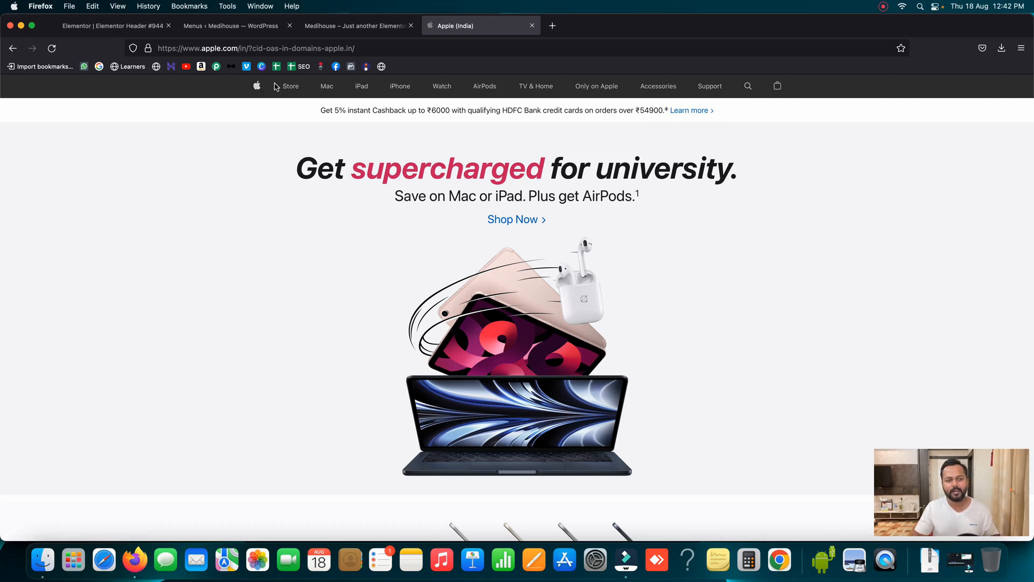
{"action": "left_click", "coordinate": [372, 29]}
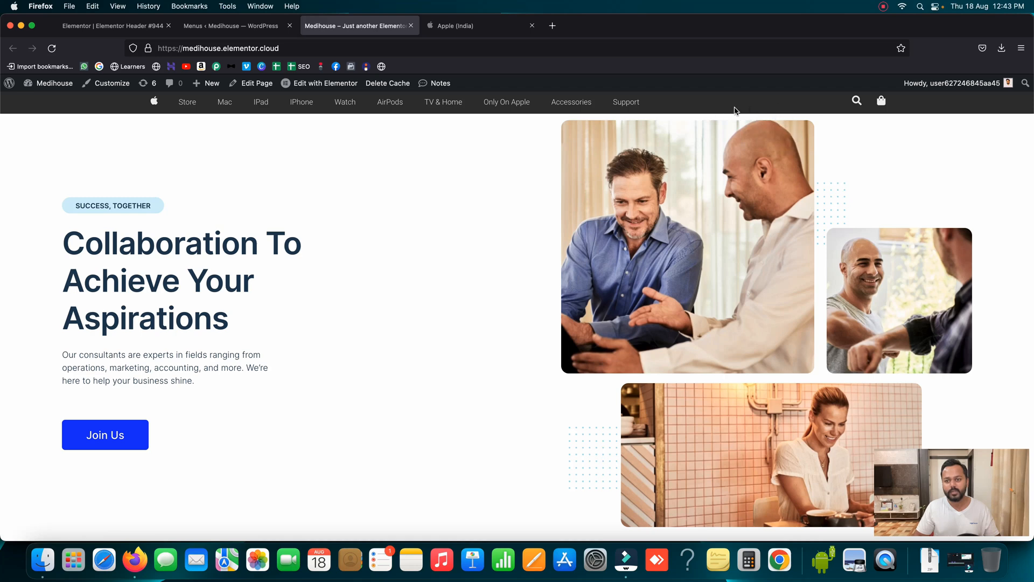
{"action": "left_click", "coordinate": [129, 28]}
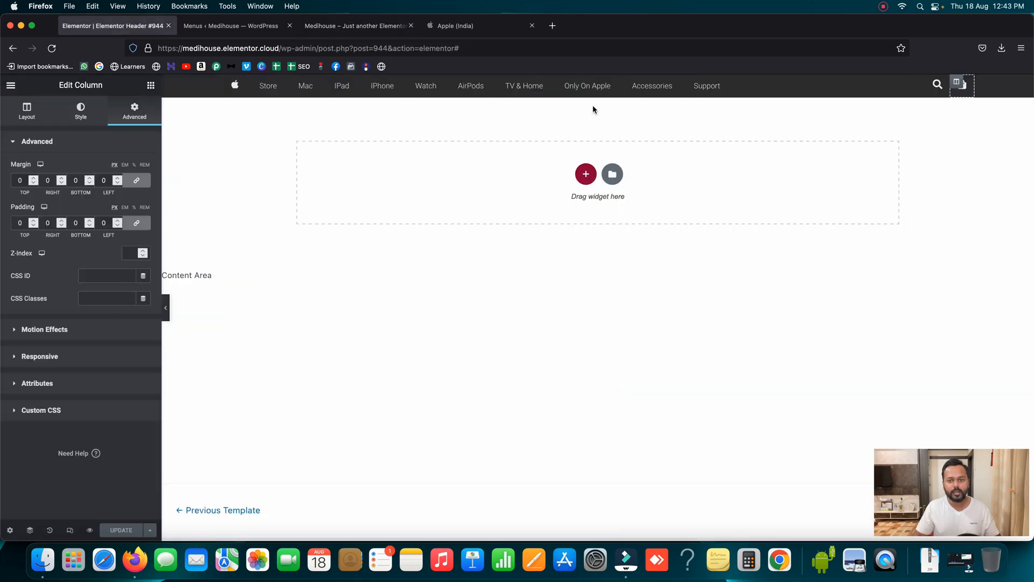
Step: Narrow the header section's boxed content width to about 1000 px and update the header template
{"action": "left_click", "coordinate": [597, 82]}
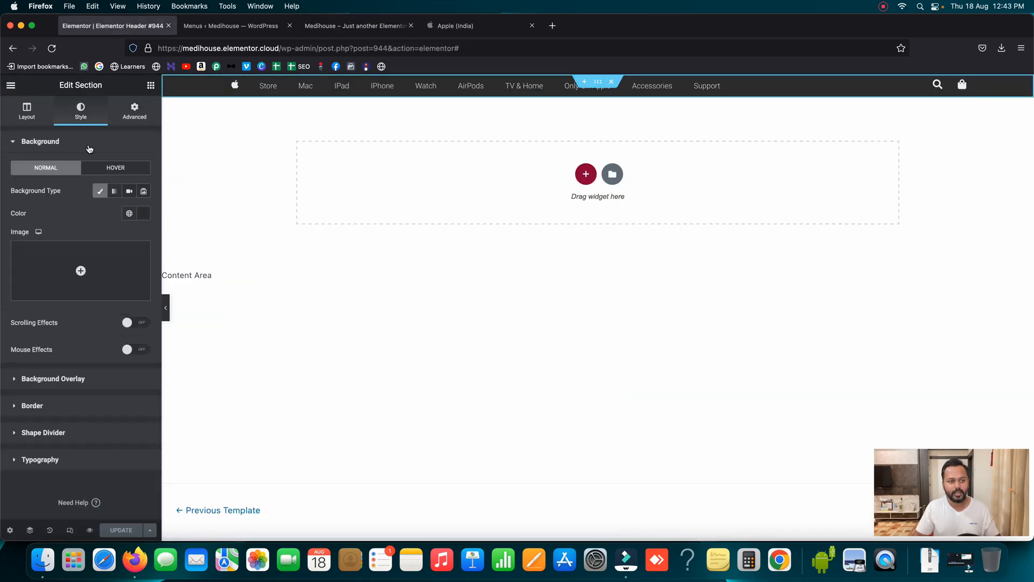
{"action": "left_click", "coordinate": [31, 124]}
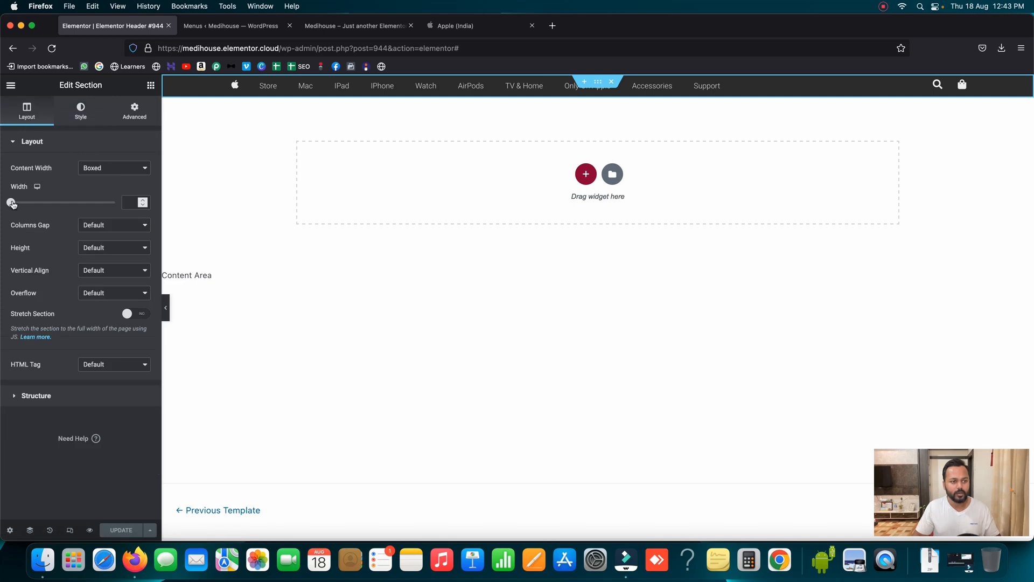
{"action": "left_click_drag", "start_coordinate": [11, 204], "coordinate": [59, 204]}
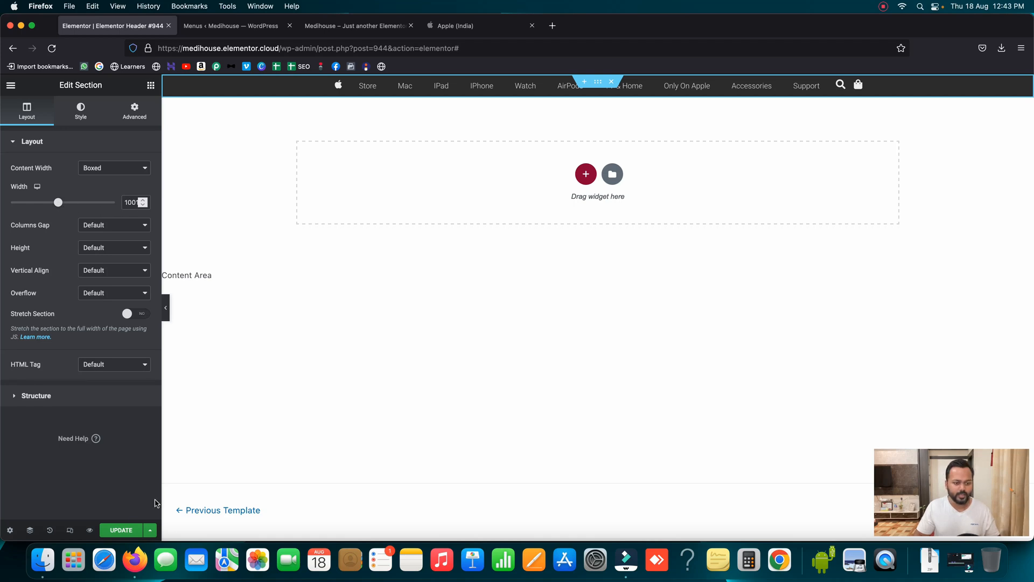
{"action": "left_click", "coordinate": [121, 530]}
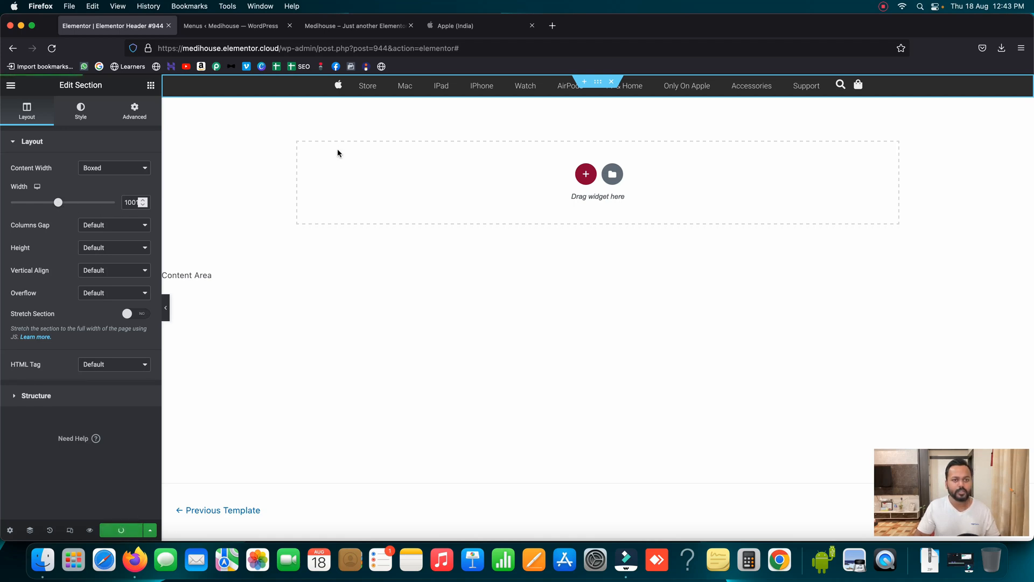
Step: Reload the live Medihouse homepage and examine the narrower header layout and how it behaves while the page scrolls
{"action": "left_click", "coordinate": [355, 27]}
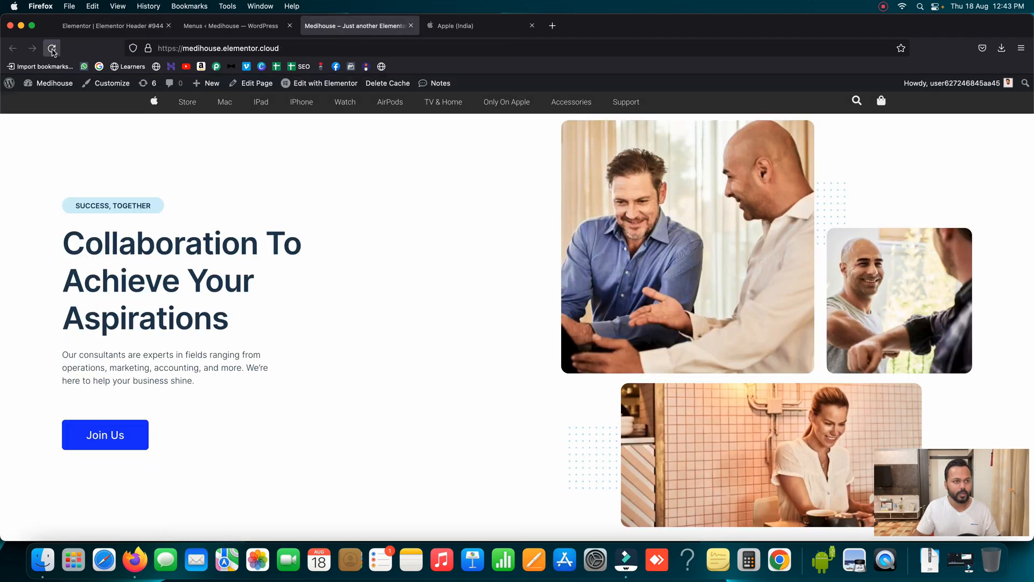
{"action": "left_click", "coordinate": [53, 49]}
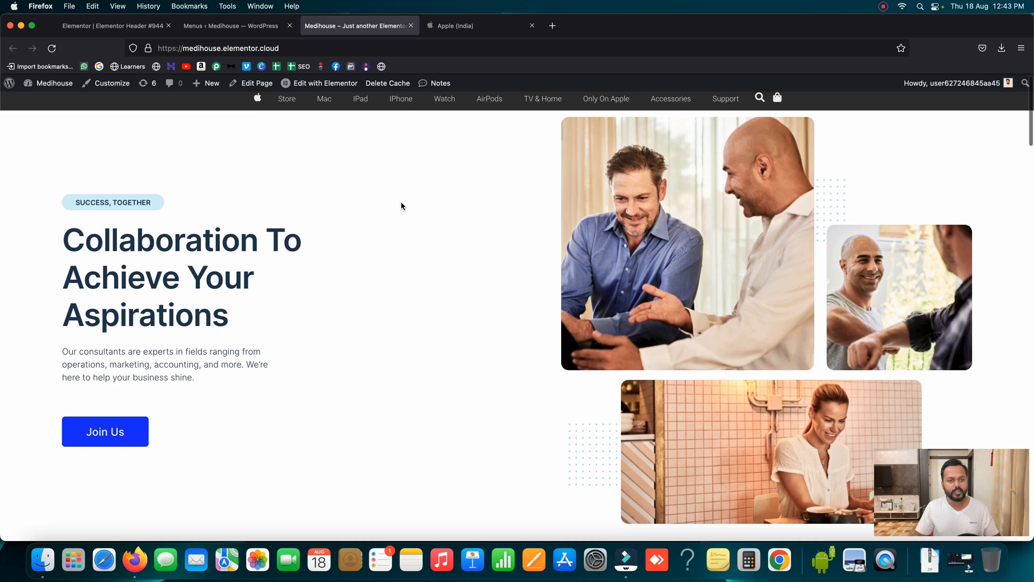
{"action": "scroll", "coordinate": [401, 206], "scroll_direction": "down", "scroll_amount": 2}
{"action": "scroll", "coordinate": [401, 205], "scroll_direction": "up", "scroll_amount": 2}
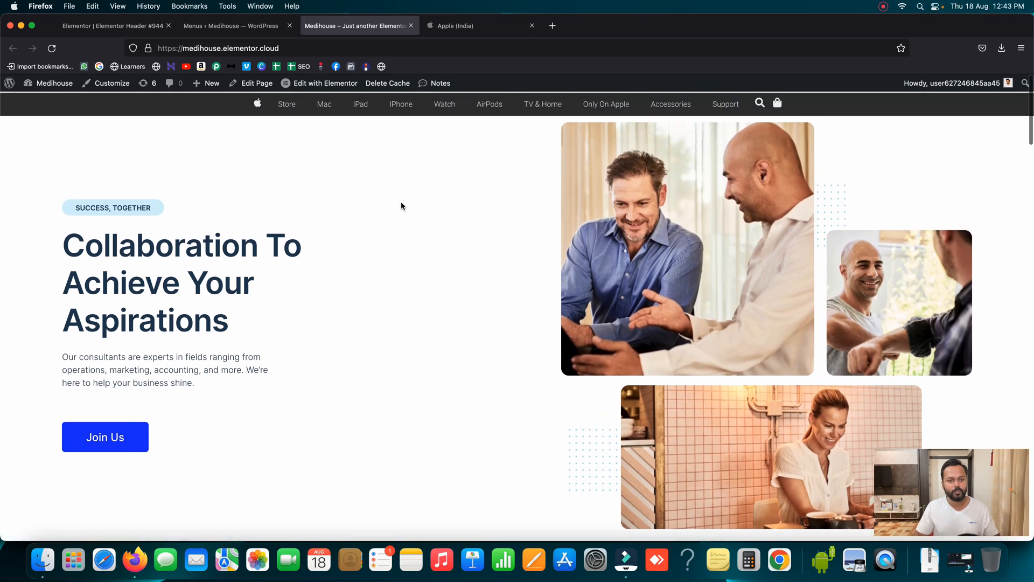
{"action": "scroll", "coordinate": [400, 205], "scroll_direction": "down", "scroll_amount": 1}
{"action": "scroll", "coordinate": [401, 206], "scroll_direction": "up", "scroll_amount": 1}
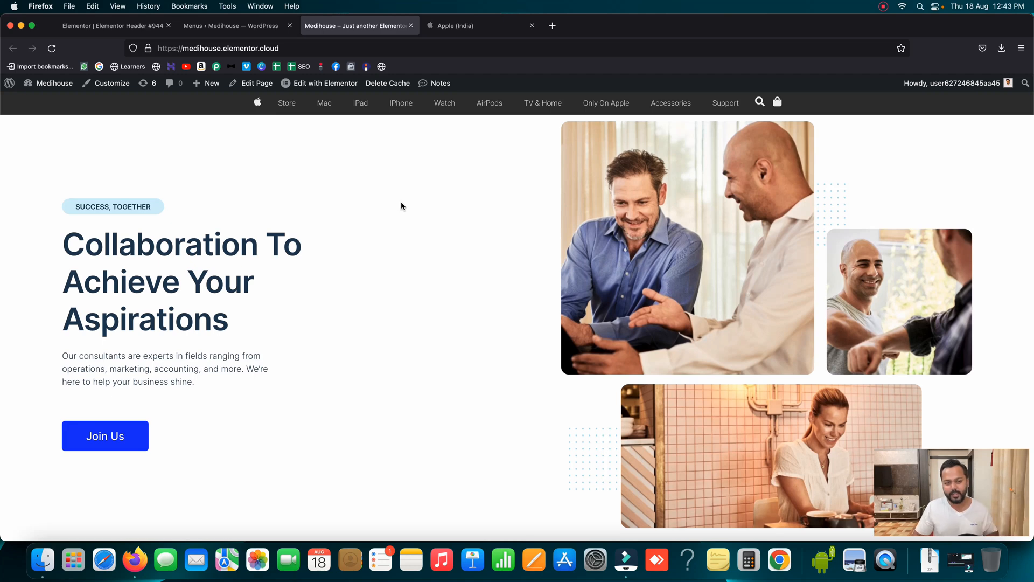
Step: Back in the header editor, set the header section's Sticky motion effect to Top and update the template
{"action": "left_click", "coordinate": [131, 27]}
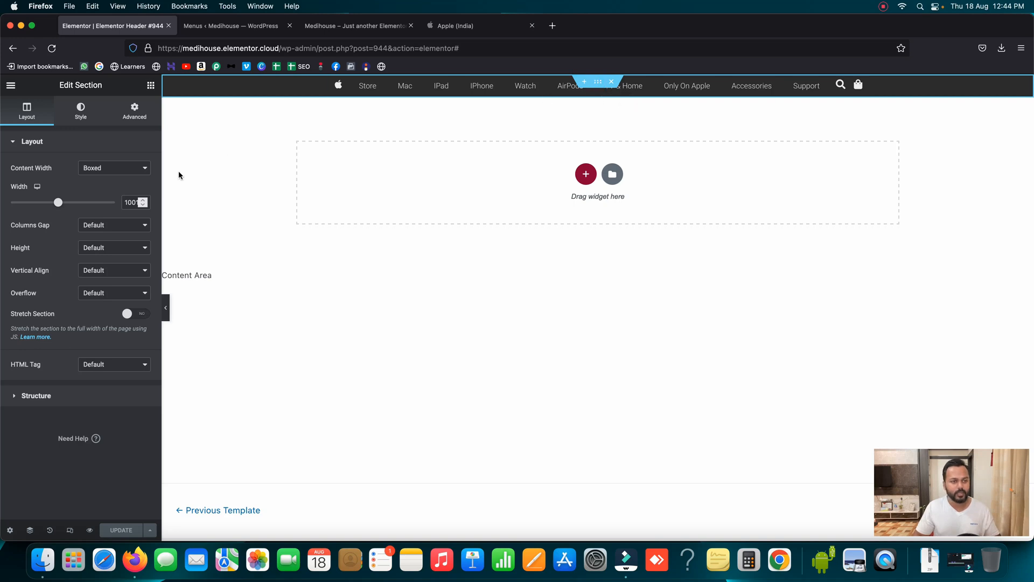
{"action": "left_click", "coordinate": [135, 116]}
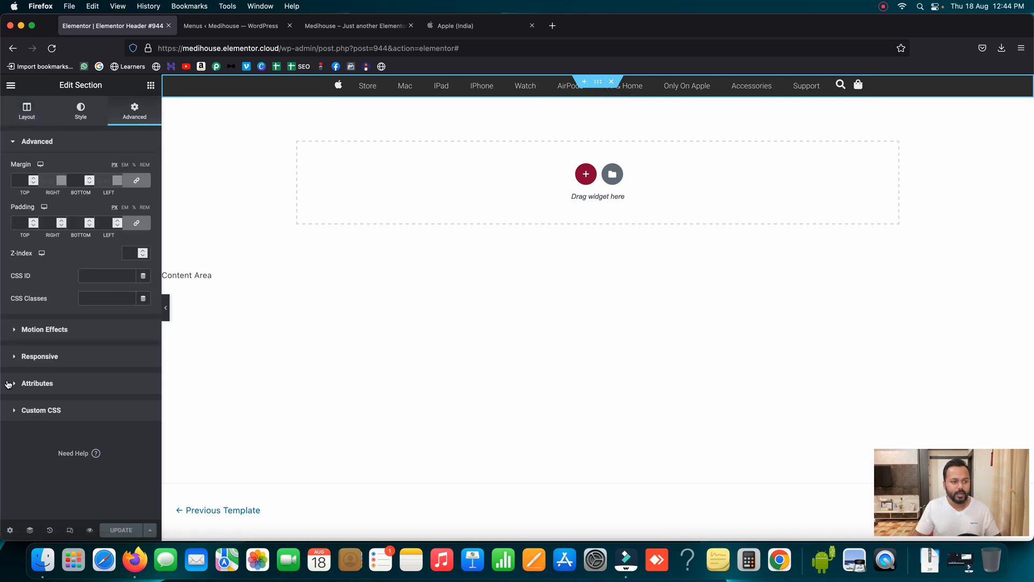
{"action": "left_click", "coordinate": [14, 330]}
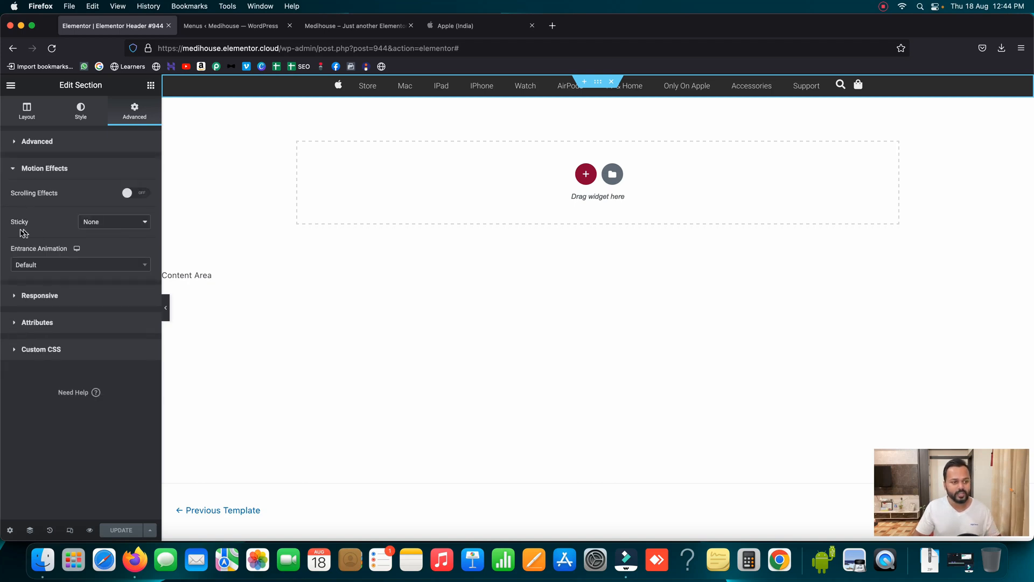
{"action": "left_click", "coordinate": [108, 224]}
{"action": "left_click", "coordinate": [99, 233]}
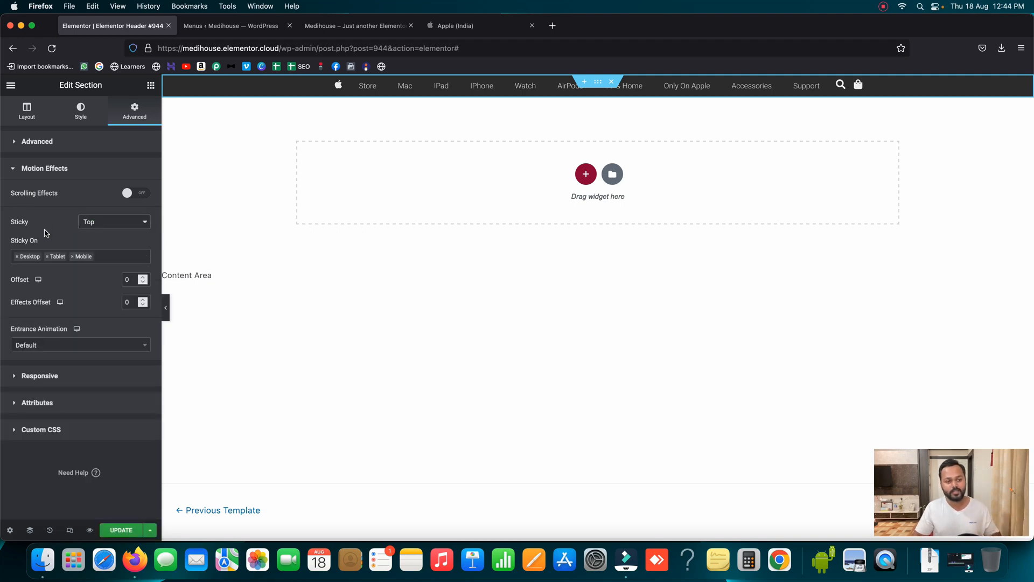
{"action": "left_click", "coordinate": [126, 533]}
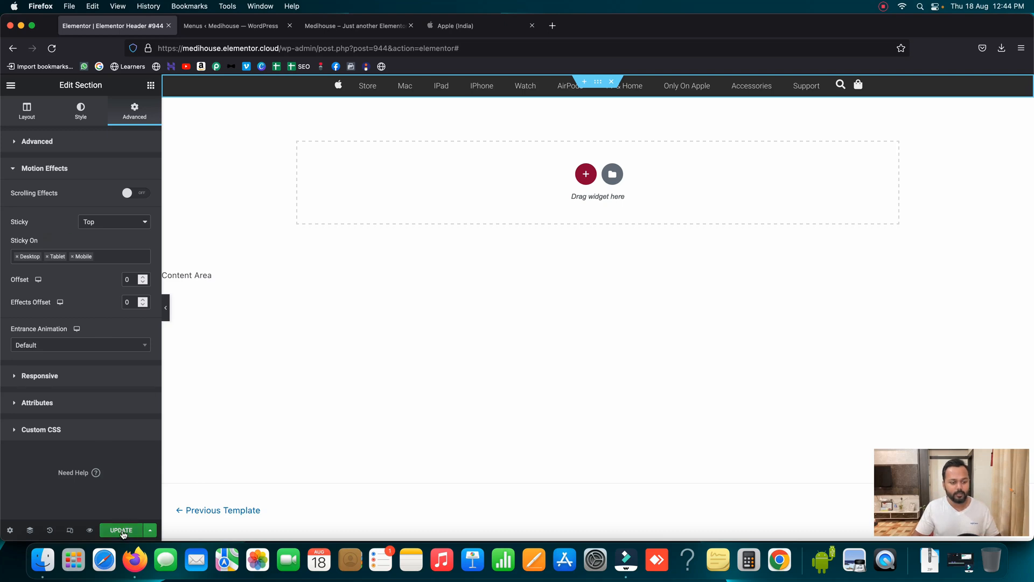
Step: Reload the live homepage and scroll through its sections and back to check the header's sticky behaviour
{"action": "left_click", "coordinate": [354, 27]}
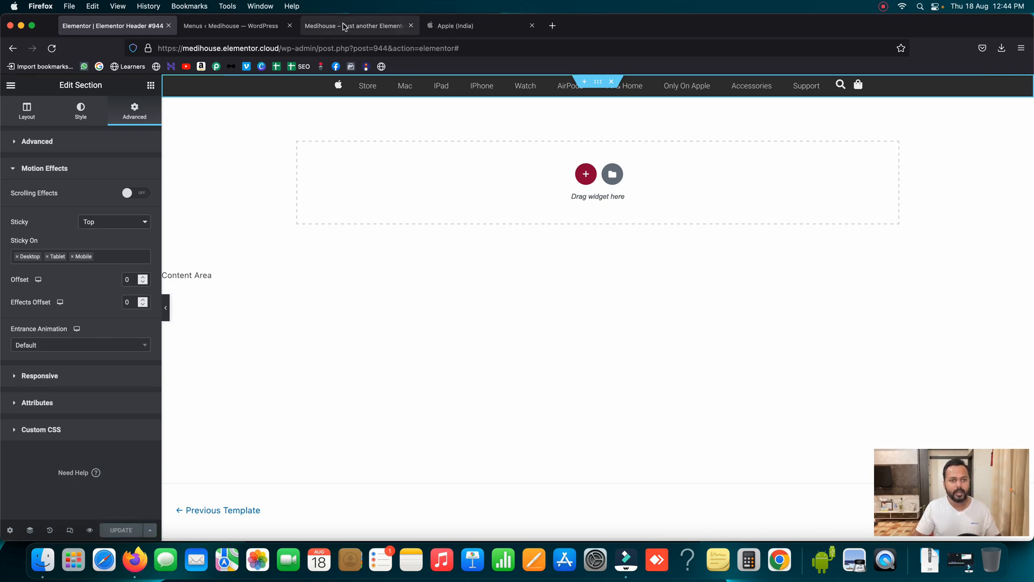
{"action": "left_click", "coordinate": [52, 48]}
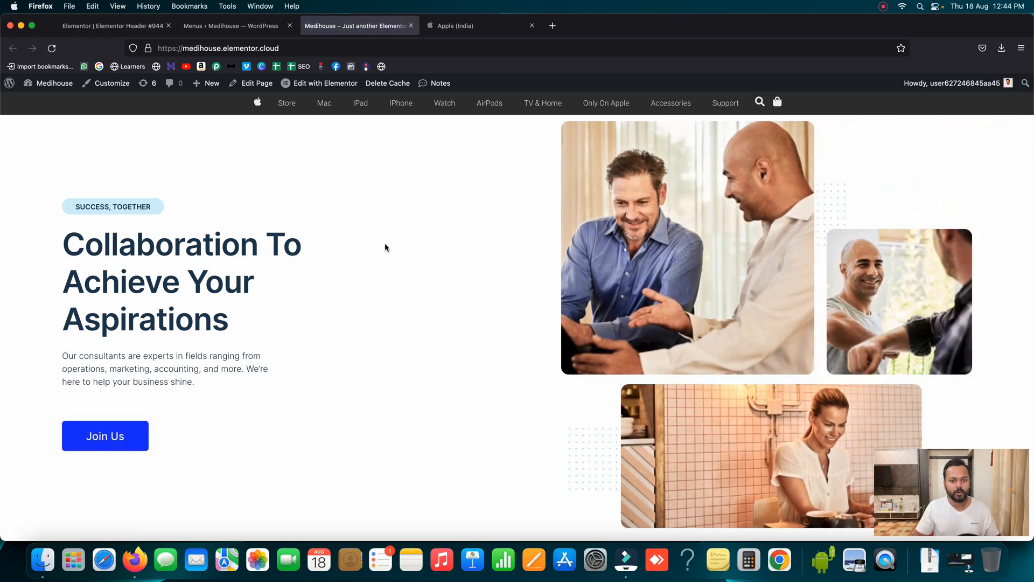
{"action": "scroll", "coordinate": [385, 248], "scroll_direction": "down", "scroll_amount": 3}
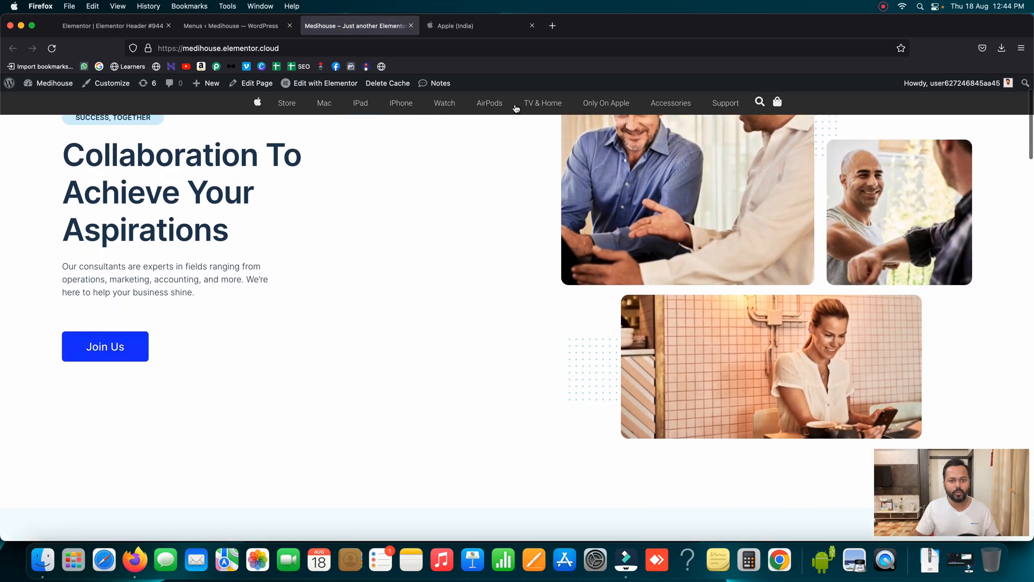
{"action": "scroll", "coordinate": [468, 205], "scroll_direction": "down", "scroll_amount": 5}
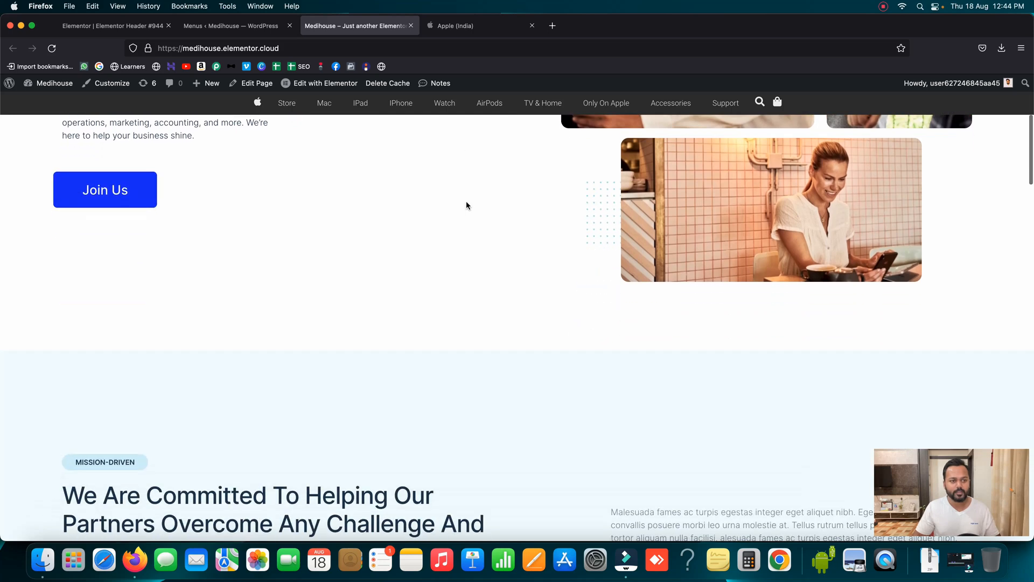
{"action": "scroll", "coordinate": [468, 206], "scroll_direction": "down", "scroll_amount": 3}
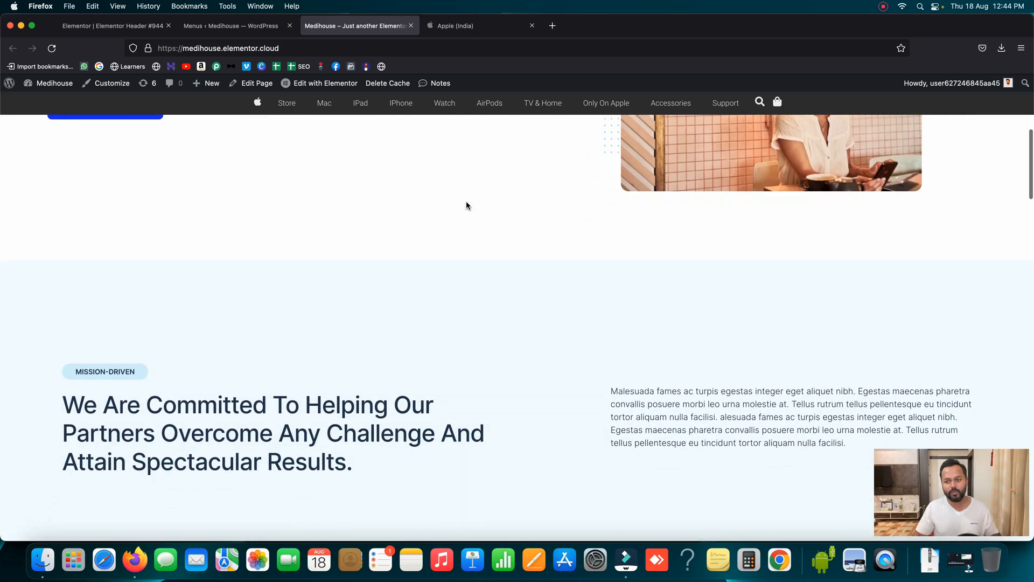
{"action": "scroll", "coordinate": [467, 205], "scroll_direction": "down", "scroll_amount": 7}
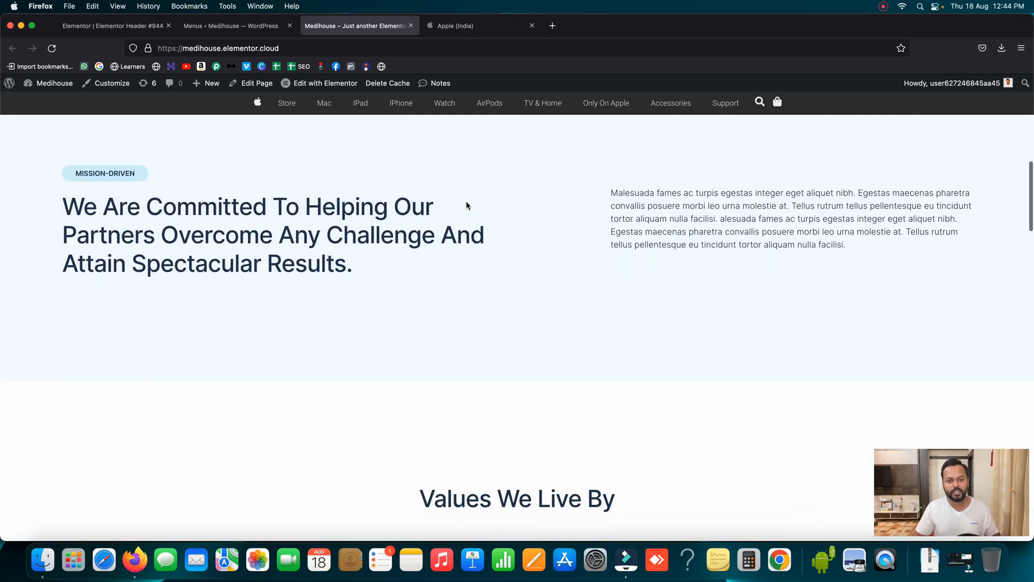
{"action": "scroll", "coordinate": [467, 199], "scroll_direction": "down", "scroll_amount": 2}
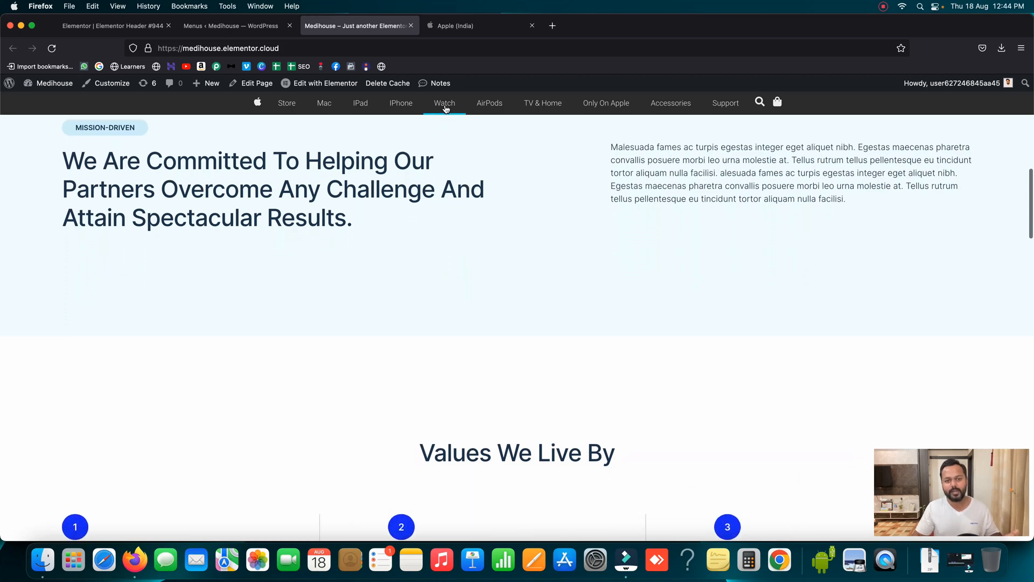
{"action": "scroll", "coordinate": [552, 194], "scroll_direction": "up", "scroll_amount": 15}
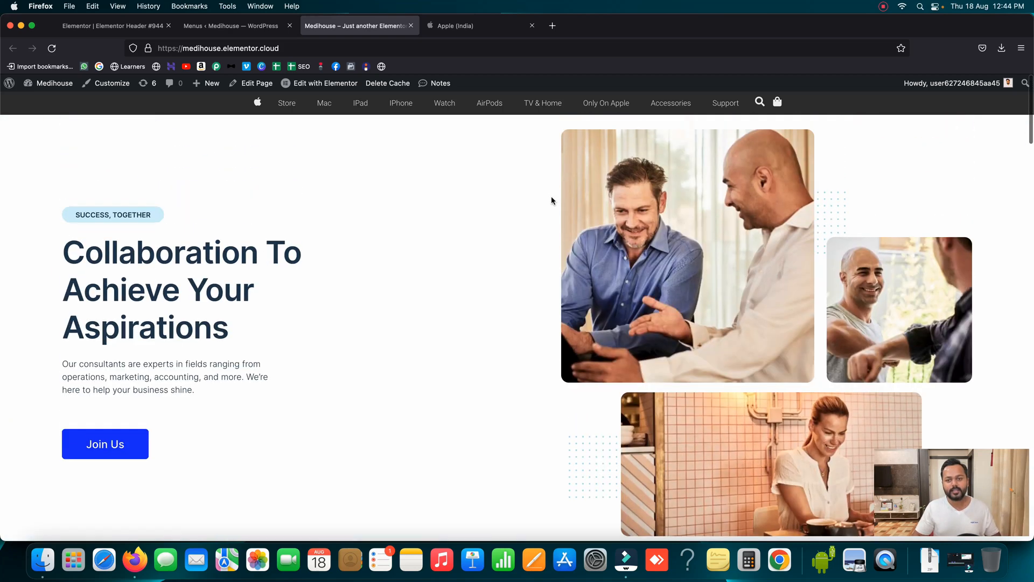
{"action": "scroll", "coordinate": [551, 197], "scroll_direction": "down", "scroll_amount": 1}
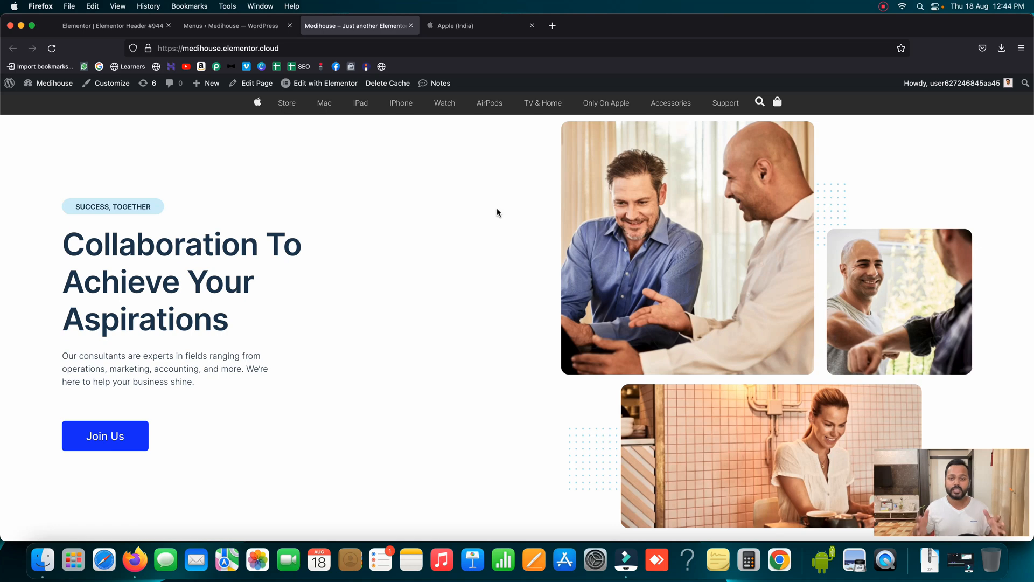